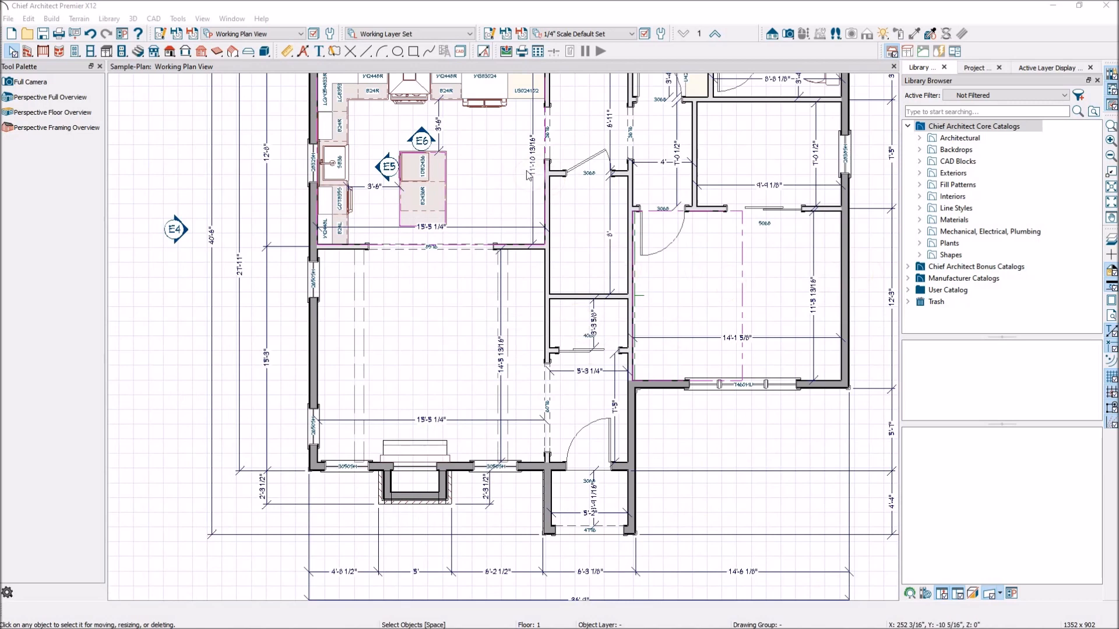
- Switch the active plan view to the Furniture Plan
{"action": "scroll", "coordinate": [451, 241], "scroll_direction": "down", "scroll_amount": 2}
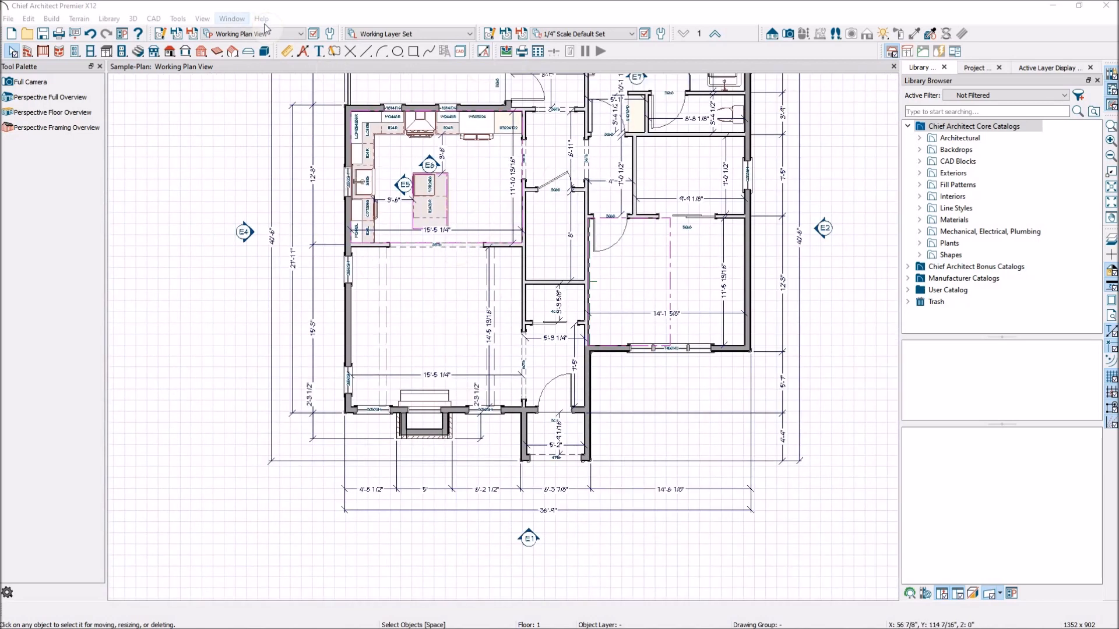
{"action": "left_click", "coordinate": [302, 36]}
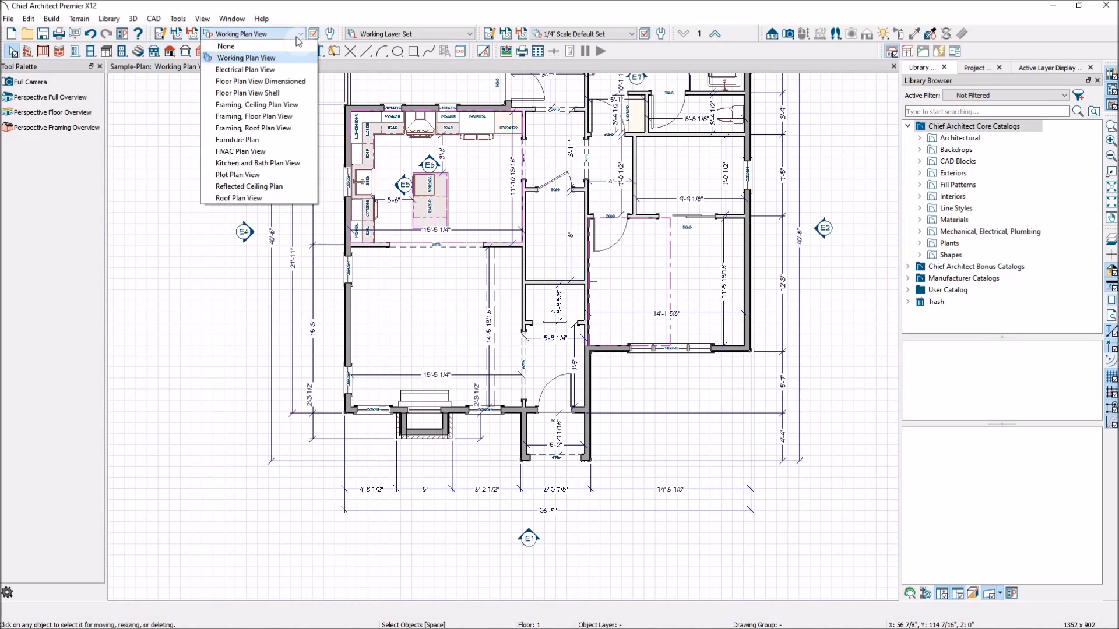
{"action": "left_click", "coordinate": [252, 140]}
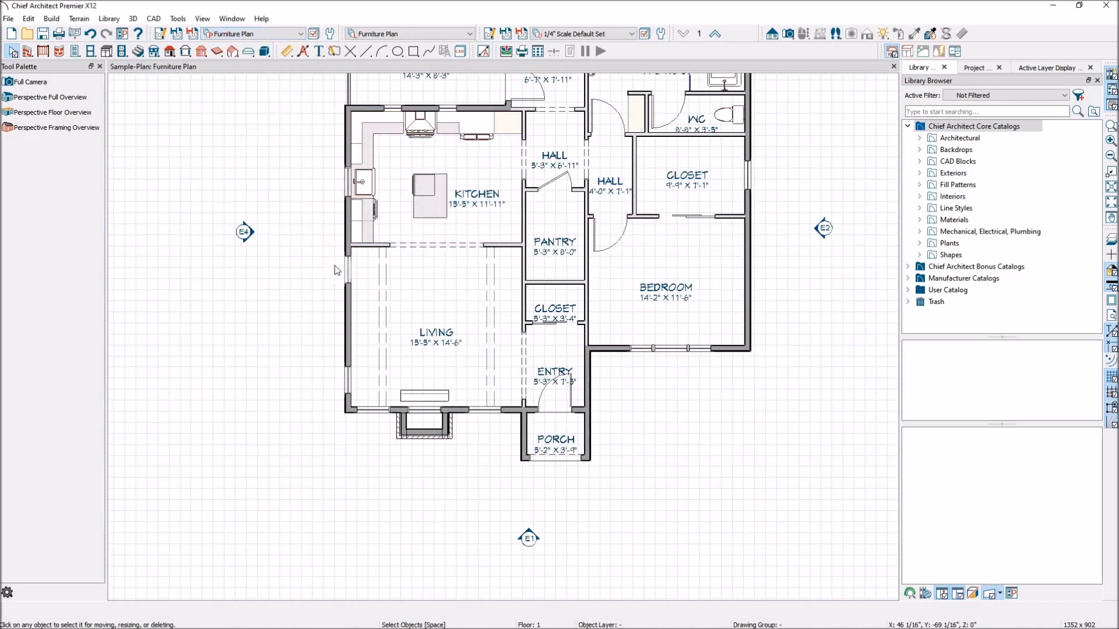
{"action": "scroll", "coordinate": [367, 305], "scroll_direction": "down", "scroll_amount": 5}
{"action": "scroll", "coordinate": [466, 145], "scroll_direction": "up", "scroll_amount": 3}
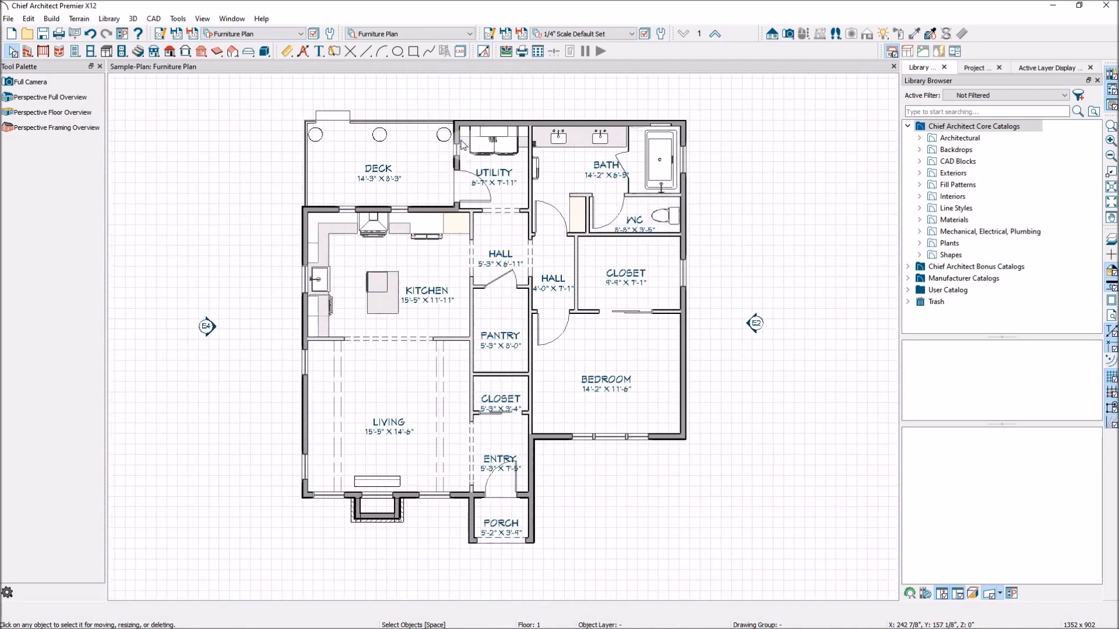
{"action": "scroll", "coordinate": [336, 207], "scroll_direction": "up", "scroll_amount": 1}
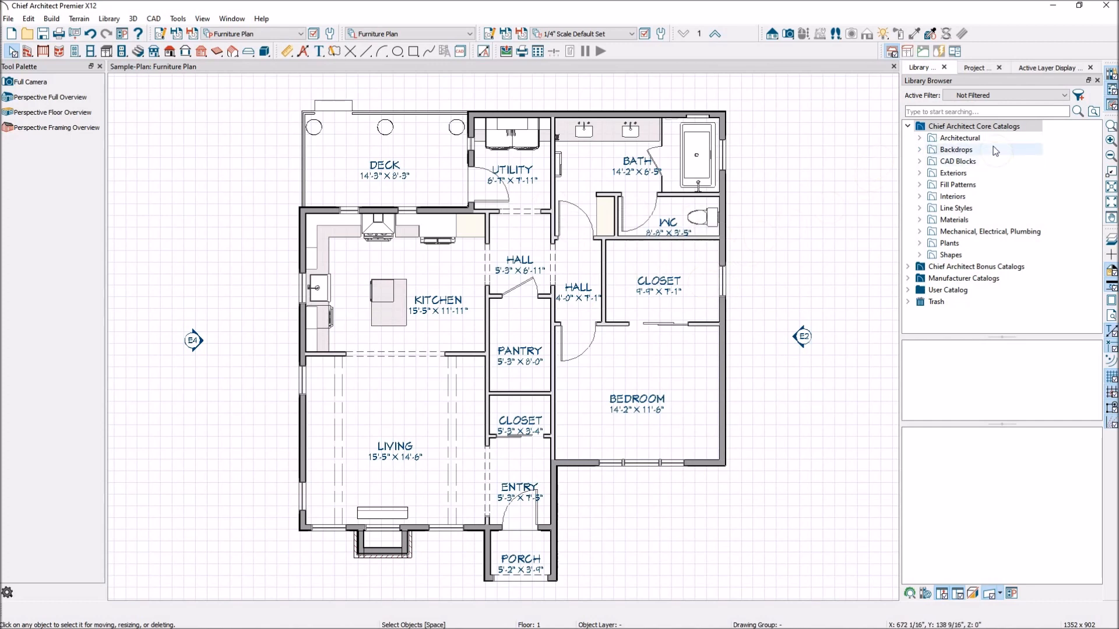
- Expand the Chief Architect Bonus Catalogs and look through their furniture and accessory categories alongside the Core Catalogs
{"action": "left_click", "coordinate": [1010, 129]}
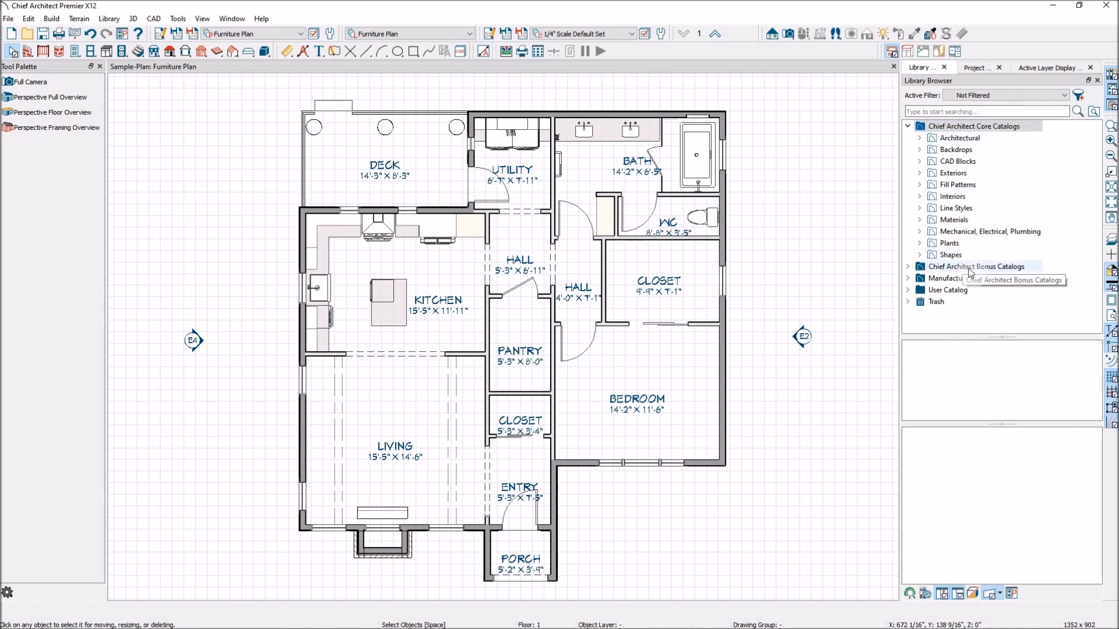
{"action": "left_click", "coordinate": [908, 266]}
{"action": "scroll", "coordinate": [1013, 241], "scroll_direction": "down", "scroll_amount": 3}
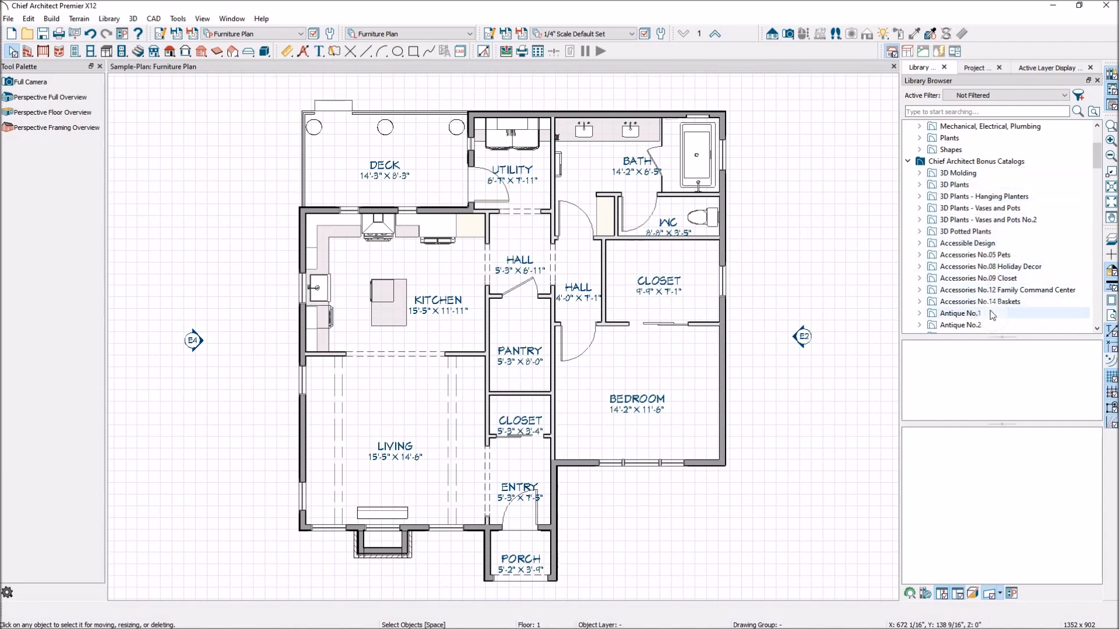
{"action": "scroll", "coordinate": [993, 315], "scroll_direction": "down", "scroll_amount": 2}
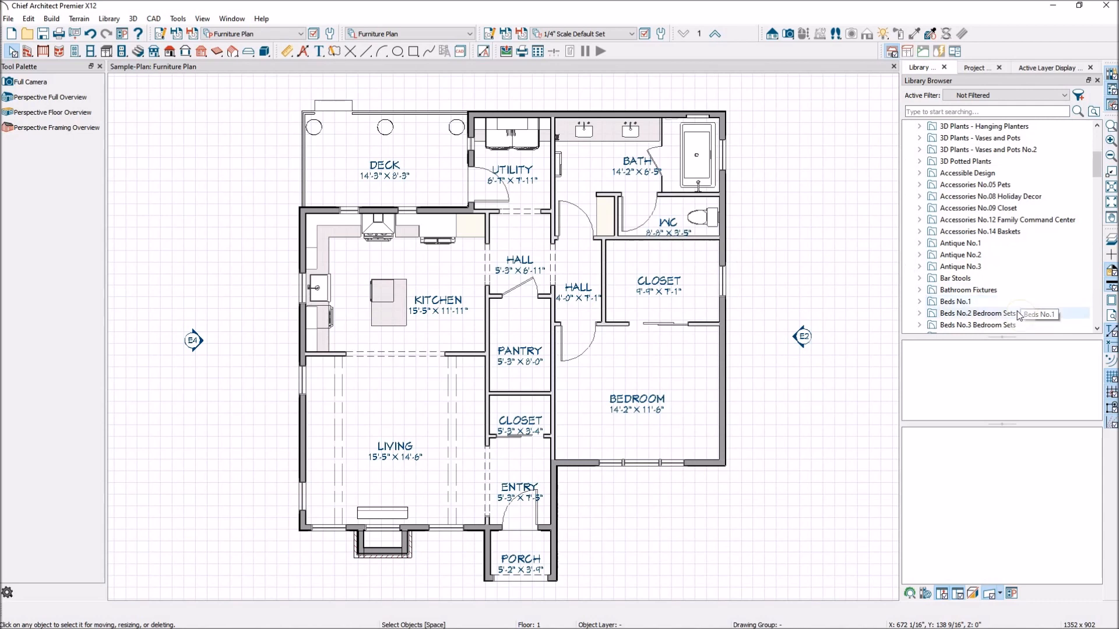
{"action": "scroll", "coordinate": [1020, 309], "scroll_direction": "up", "scroll_amount": 1}
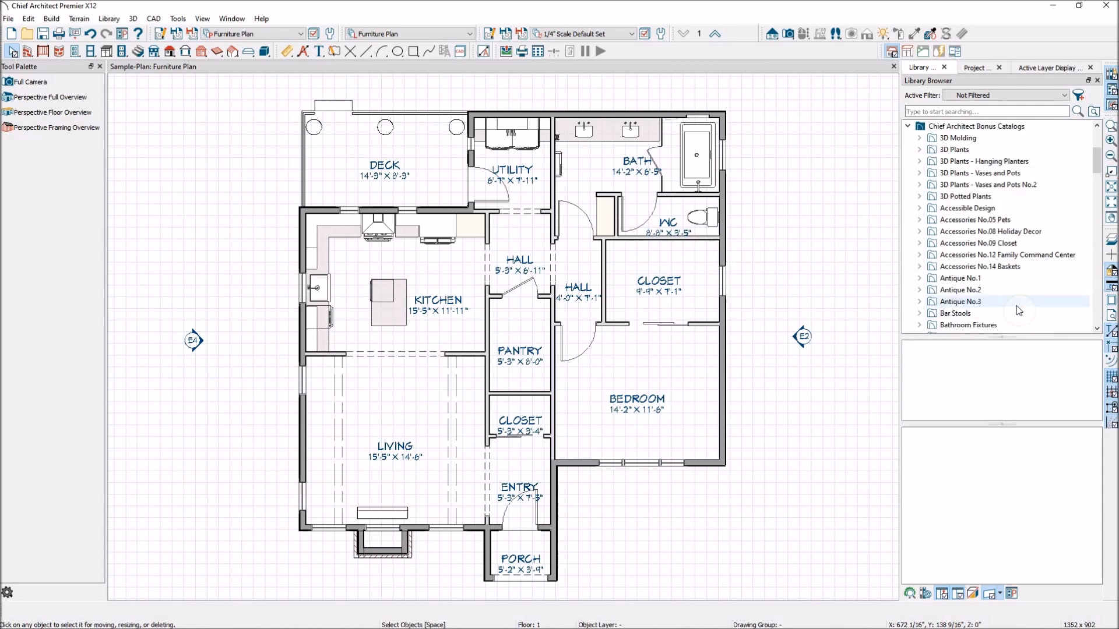
{"action": "scroll", "coordinate": [1019, 309], "scroll_direction": "up", "scroll_amount": 1}
{"action": "scroll", "coordinate": [1002, 242], "scroll_direction": "down", "scroll_amount": 3}
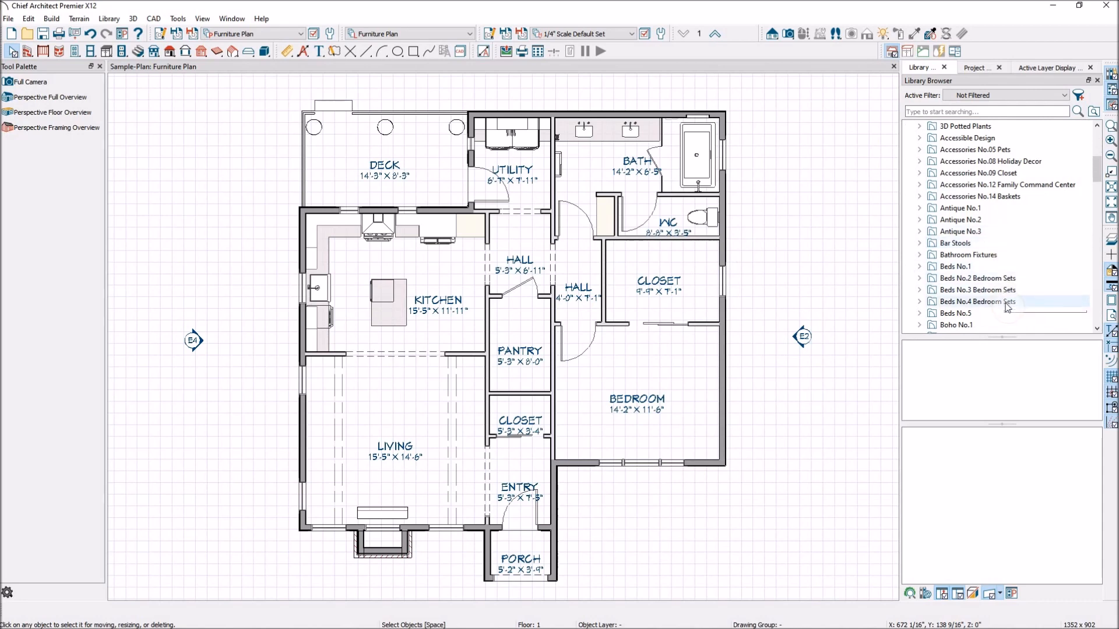
{"action": "scroll", "coordinate": [1008, 303], "scroll_direction": "up", "scroll_amount": 4}
{"action": "scroll", "coordinate": [1016, 289], "scroll_direction": "up", "scroll_amount": 1}
{"action": "scroll", "coordinate": [1017, 285], "scroll_direction": "up", "scroll_amount": 1}
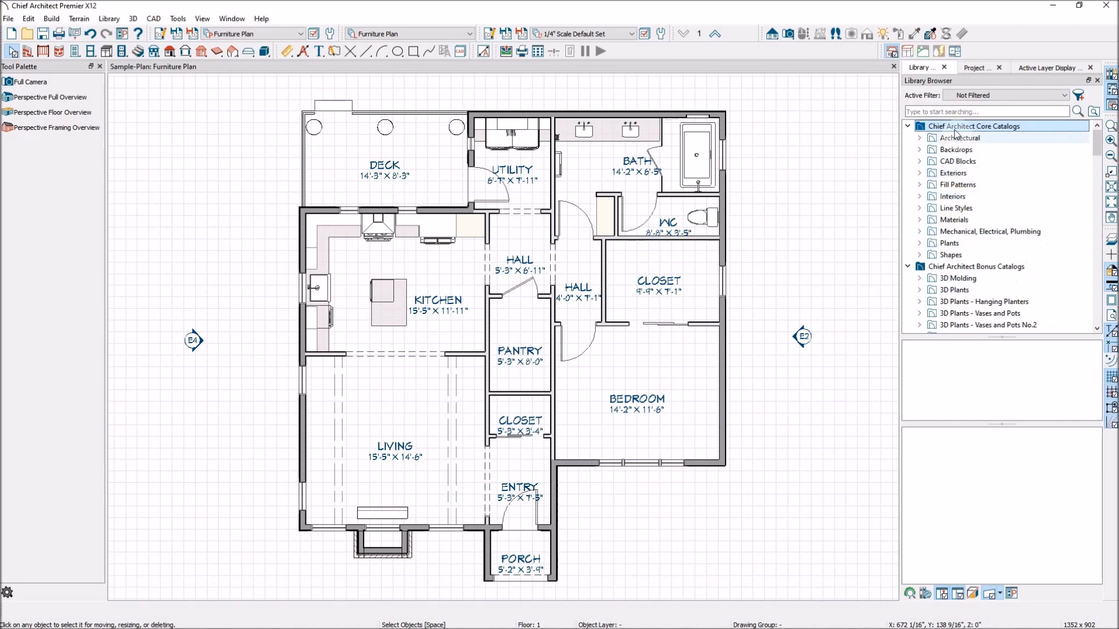
- Expand the Interiors category of the Core Catalogs and examine its subcategories and the bonus catalogs for furnishings
{"action": "left_click", "coordinate": [958, 198]}
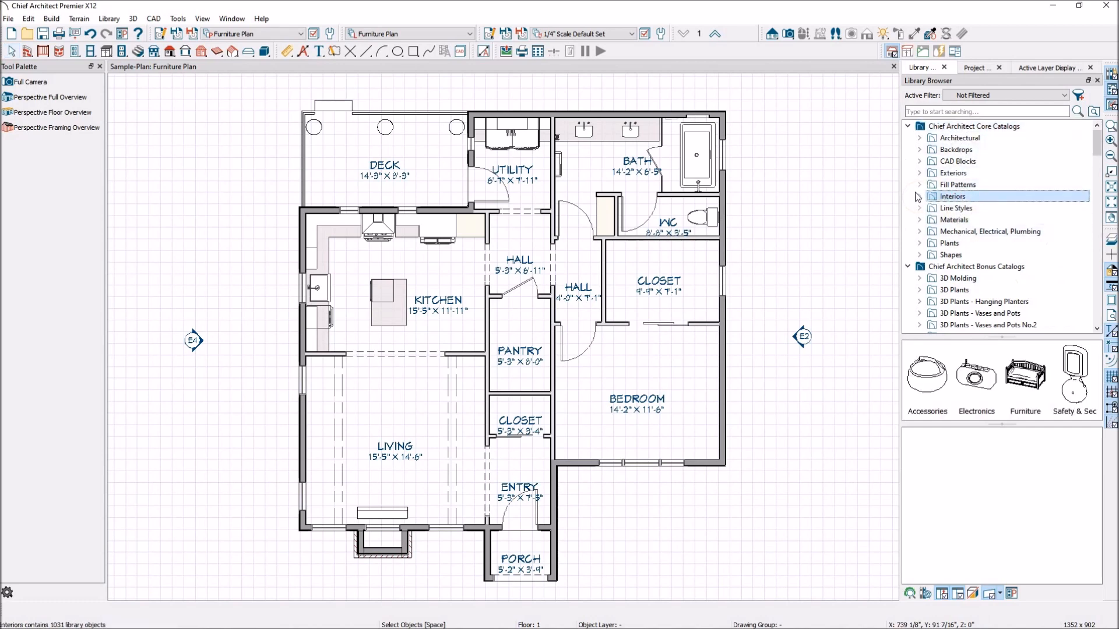
{"action": "left_click", "coordinate": [919, 196]}
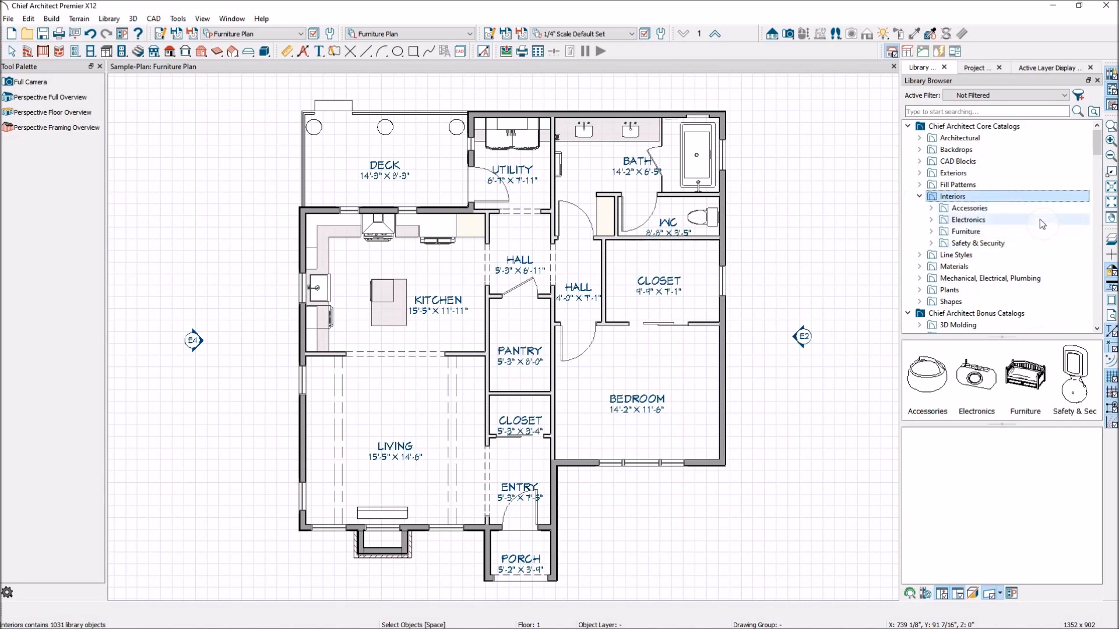
{"action": "scroll", "coordinate": [1023, 217], "scroll_direction": "down", "scroll_amount": 3}
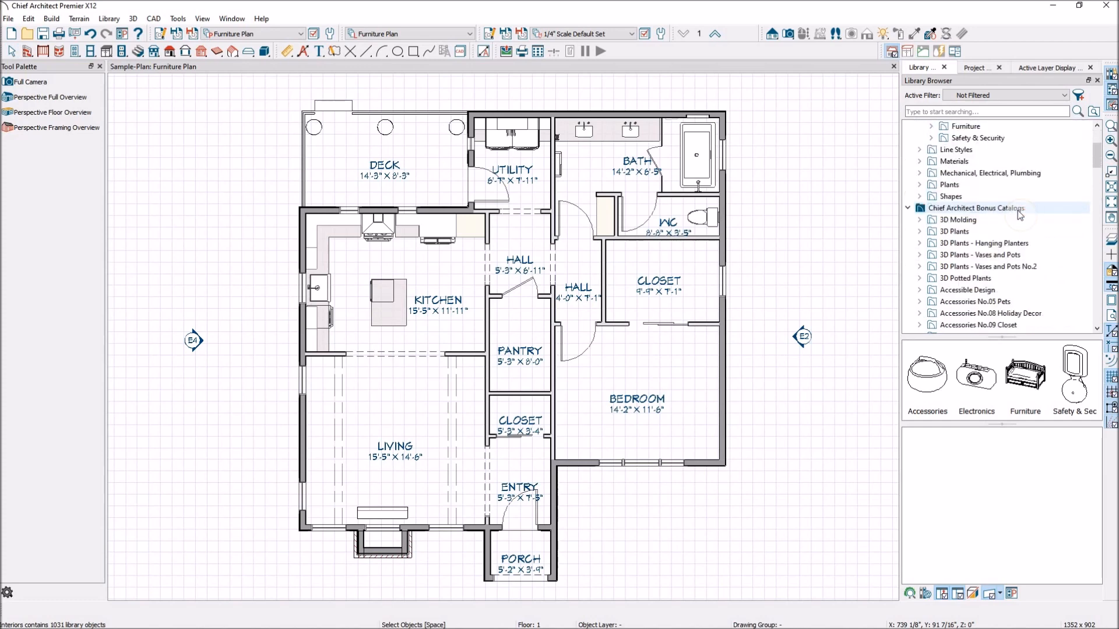
{"action": "scroll", "coordinate": [1036, 241], "scroll_direction": "down", "scroll_amount": 4}
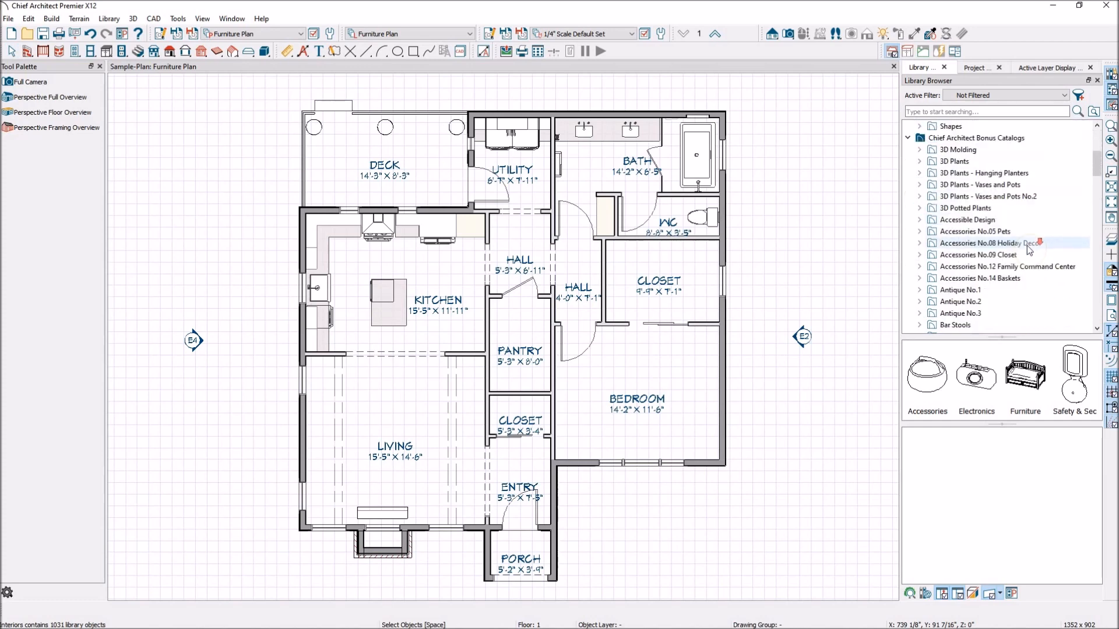
{"action": "scroll", "coordinate": [1029, 265], "scroll_direction": "down", "scroll_amount": 6}
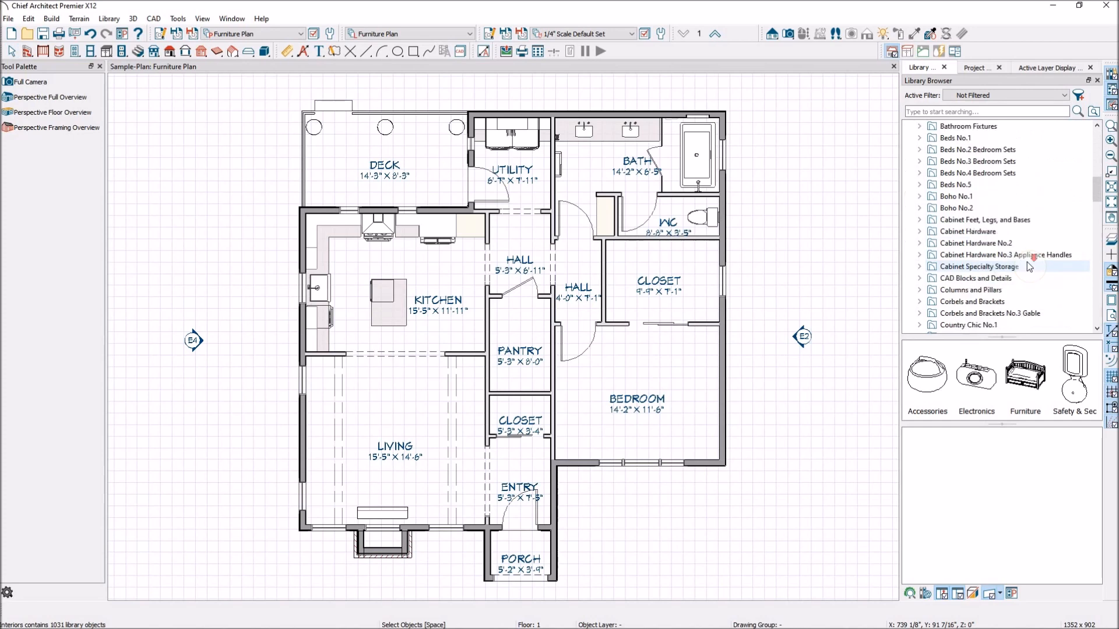
{"action": "scroll", "coordinate": [1029, 267], "scroll_direction": "down", "scroll_amount": 10}
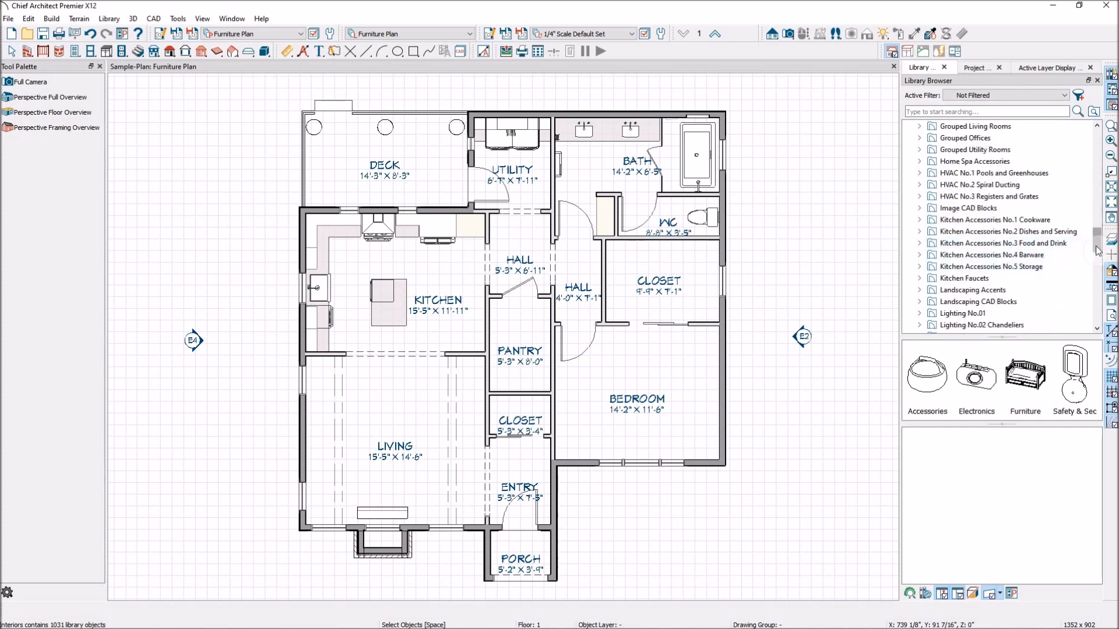
{"action": "scroll", "coordinate": [1079, 198], "scroll_direction": "up", "scroll_amount": 12}
{"action": "left_click_drag", "start_coordinate": [1094, 194], "coordinate": [1091, 155]}
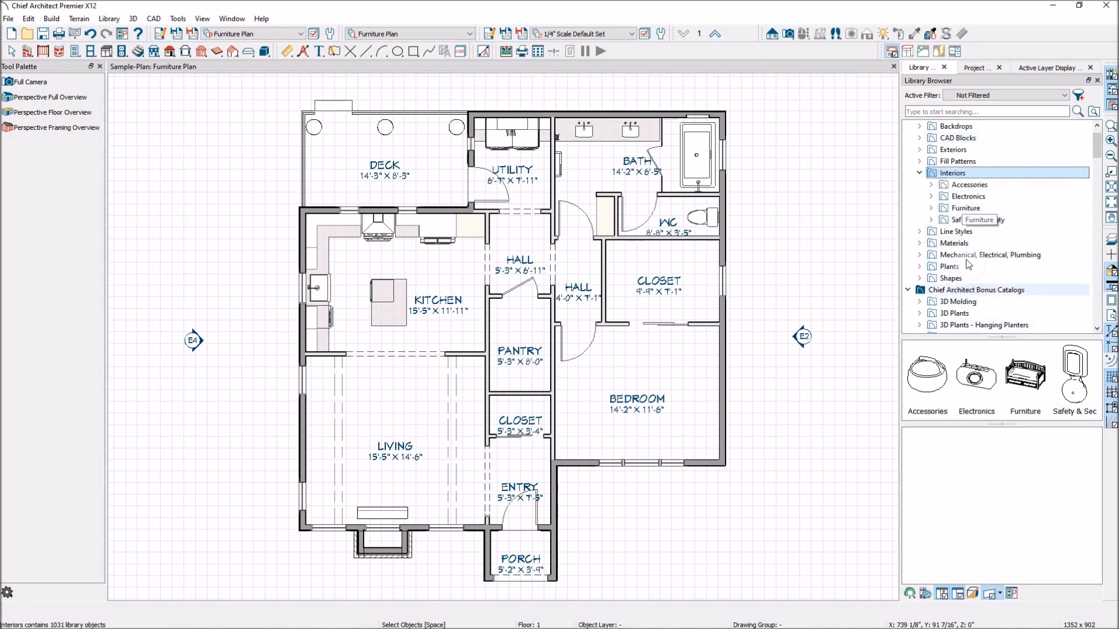
- Search the library for "sofa"
{"action": "left_click", "coordinate": [961, 111]}
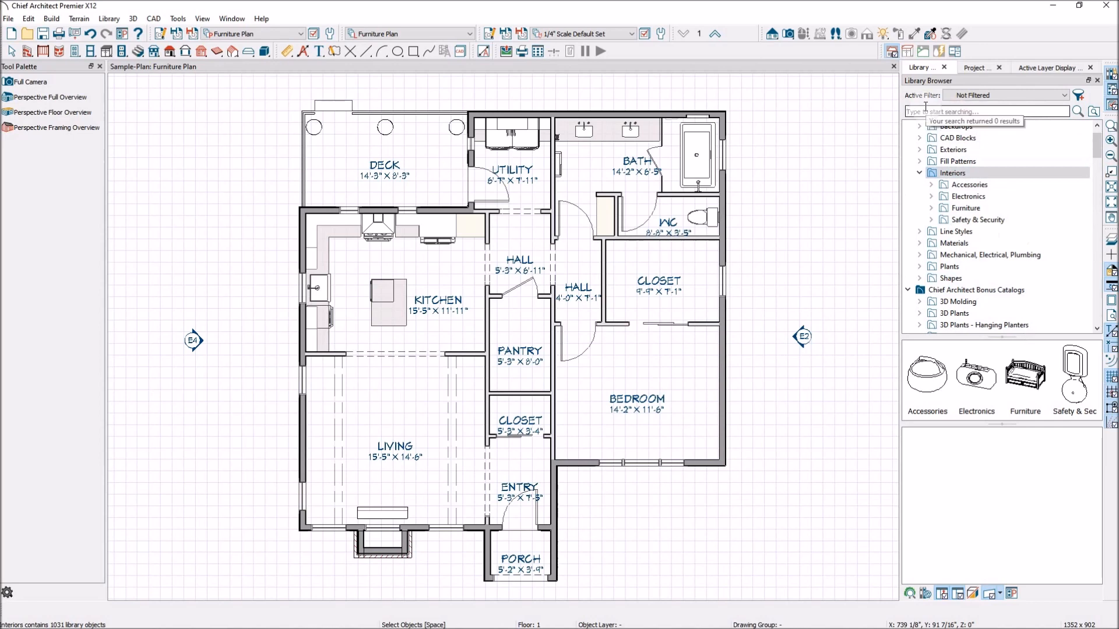
{"action": "left_click", "coordinate": [961, 111]}
{"action": "type", "text": "sofa"}
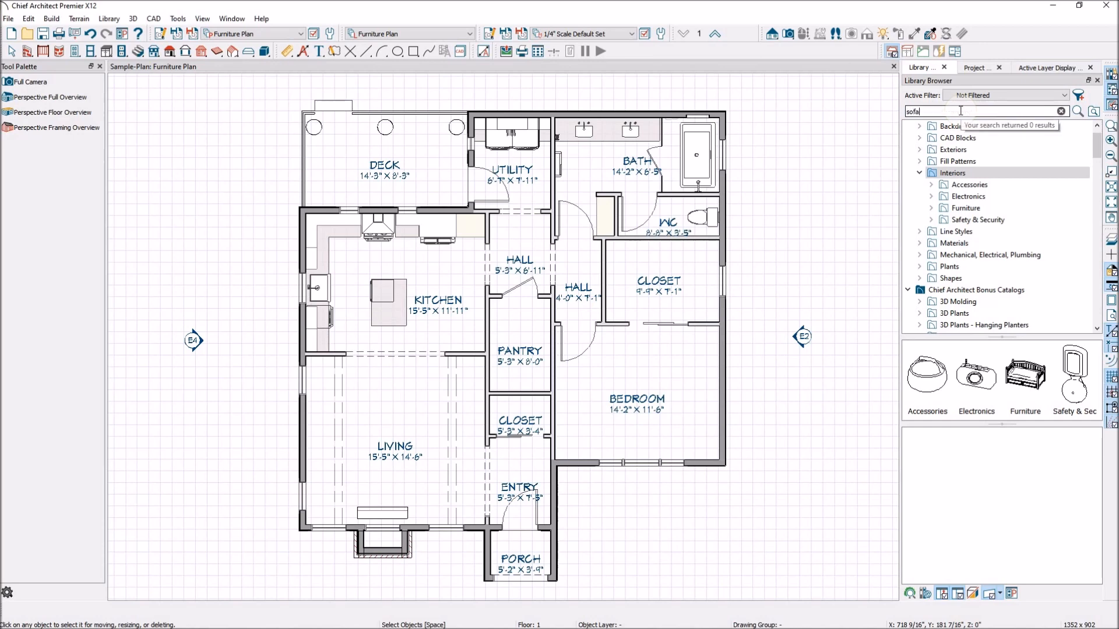
{"action": "key", "text": "Return"}
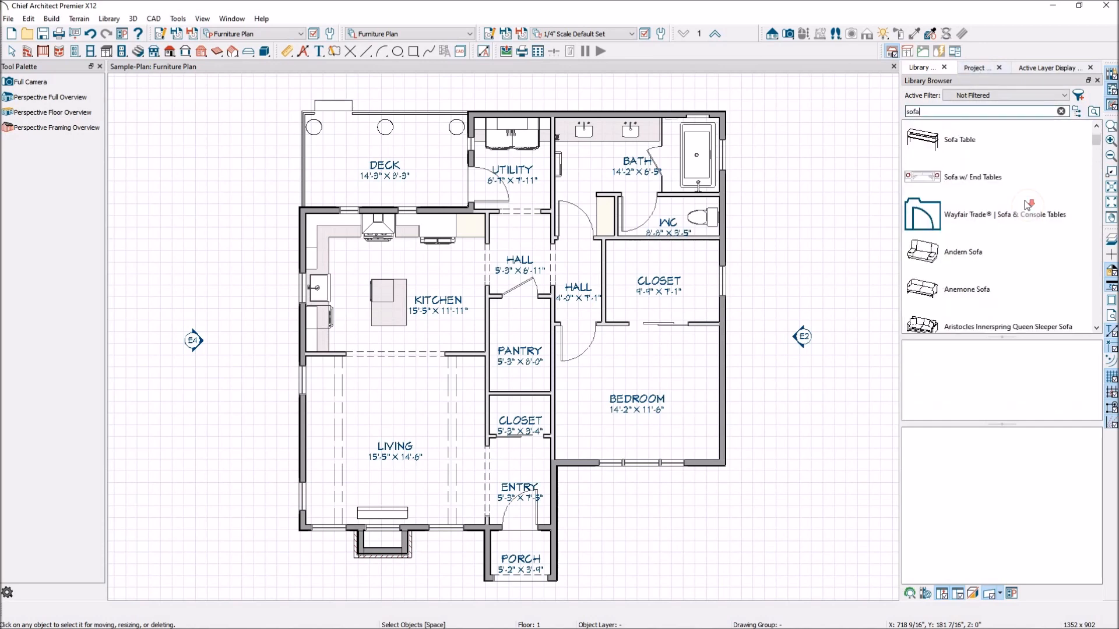
- Look through the sofa search results, previewing the Chesapeake Apartment Sofa and the Cinema Sofa
{"action": "scroll", "coordinate": [999, 197], "scroll_direction": "down", "scroll_amount": 1}
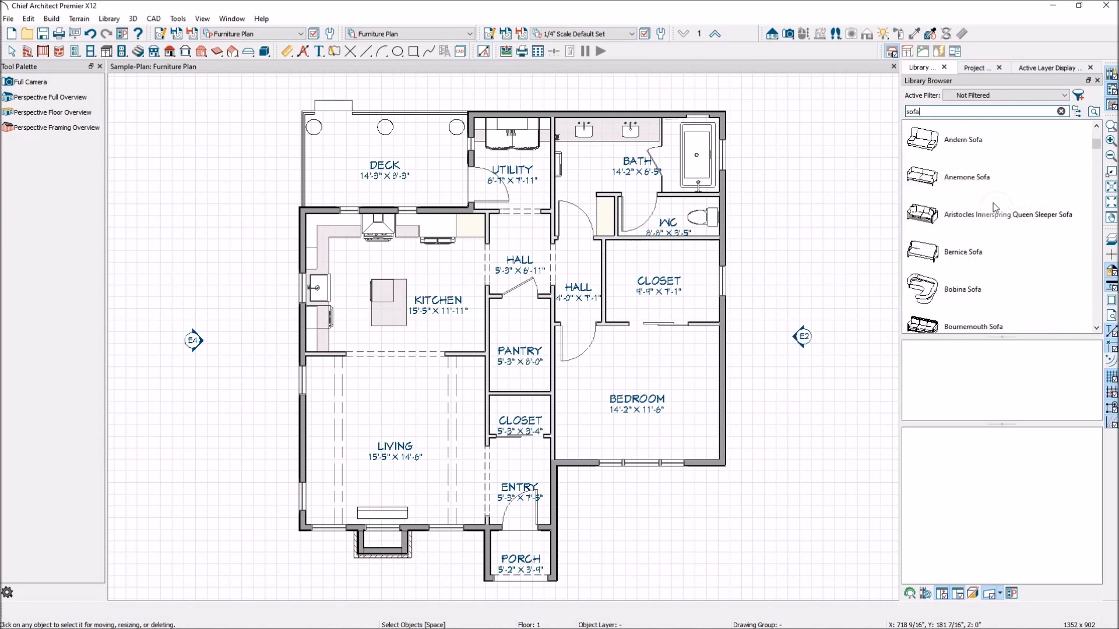
{"action": "scroll", "coordinate": [997, 229], "scroll_direction": "down", "scroll_amount": 1}
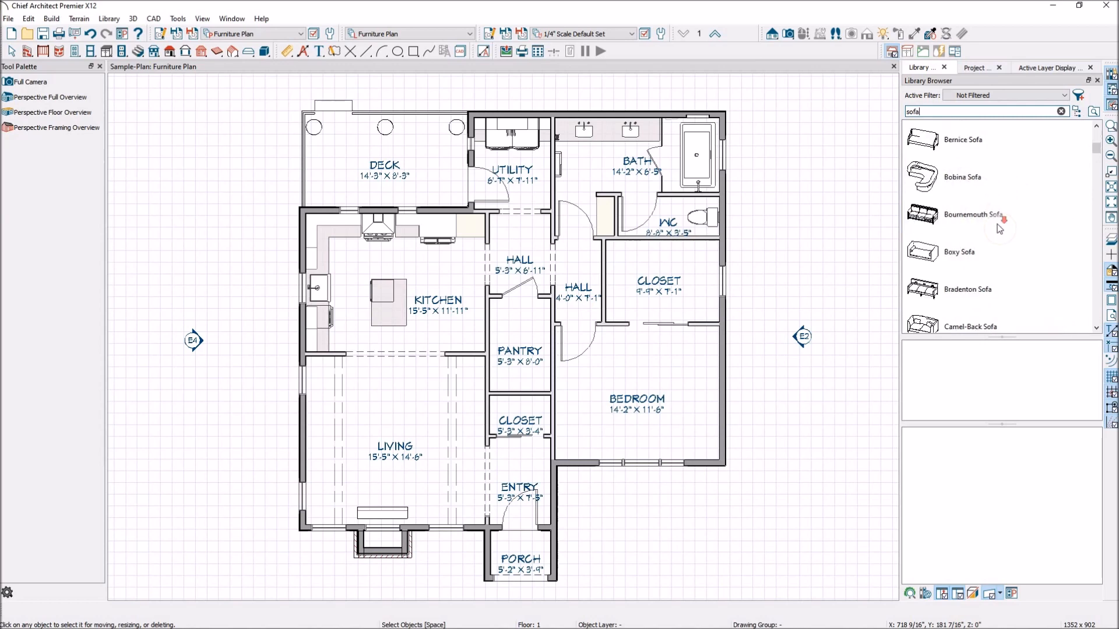
{"action": "scroll", "coordinate": [1000, 229], "scroll_direction": "down", "scroll_amount": 1}
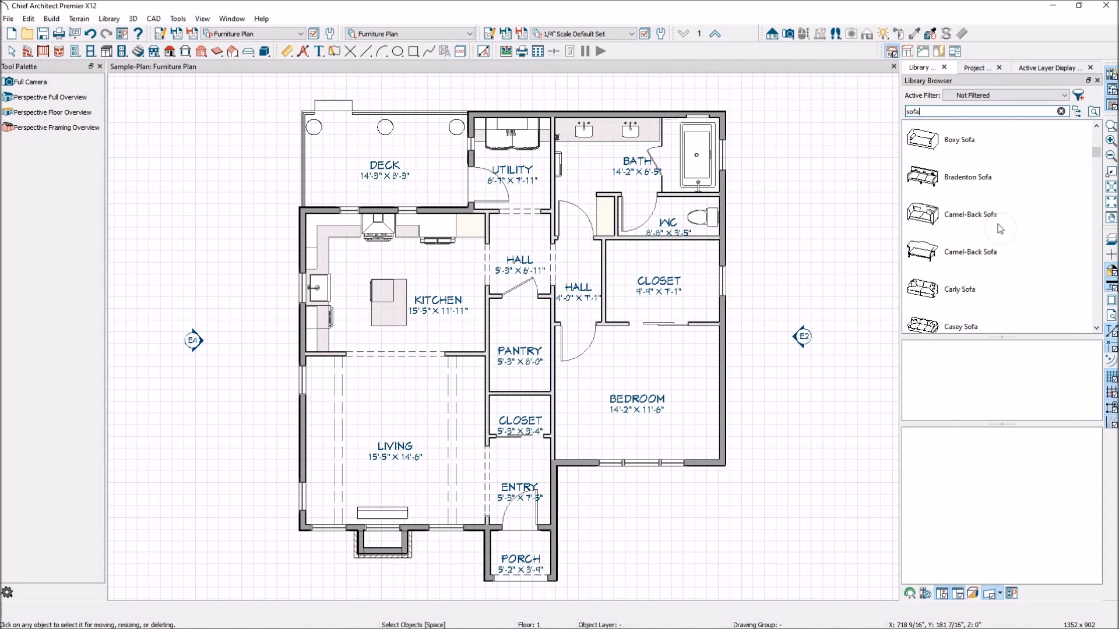
{"action": "scroll", "coordinate": [1000, 229], "scroll_direction": "down", "scroll_amount": 1}
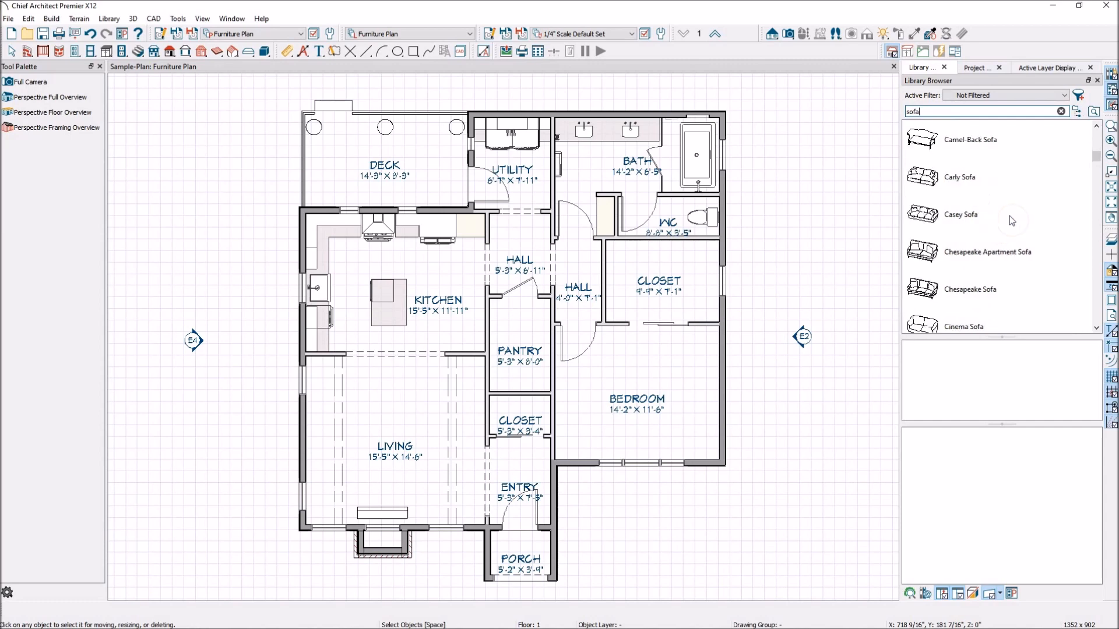
{"action": "left_click", "coordinate": [922, 257]}
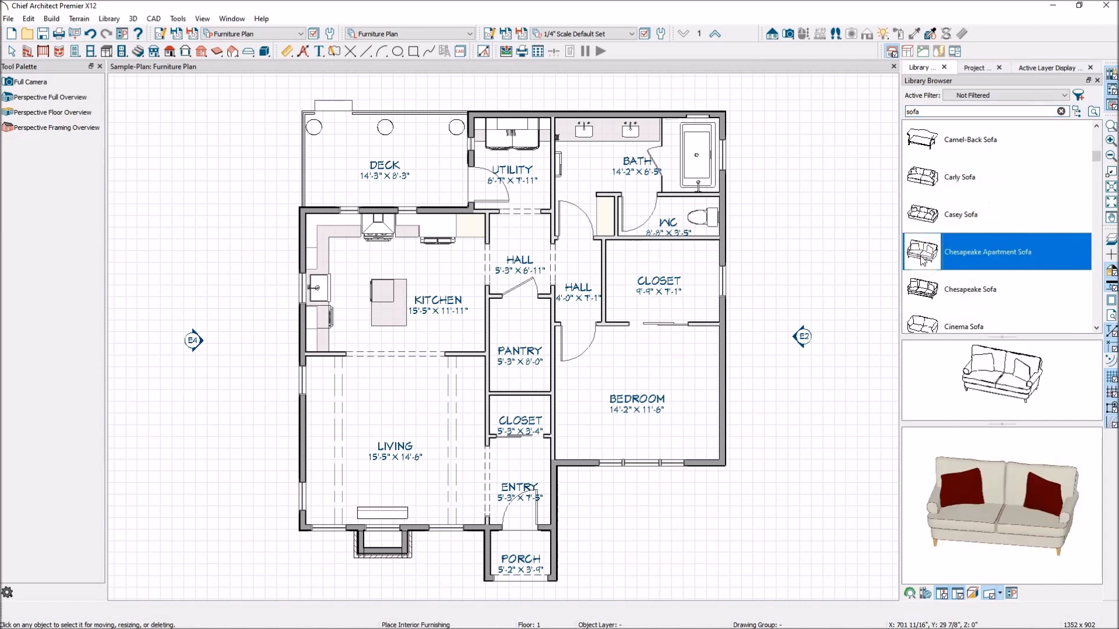
{"action": "scroll", "coordinate": [930, 256], "scroll_direction": "down", "scroll_amount": 1}
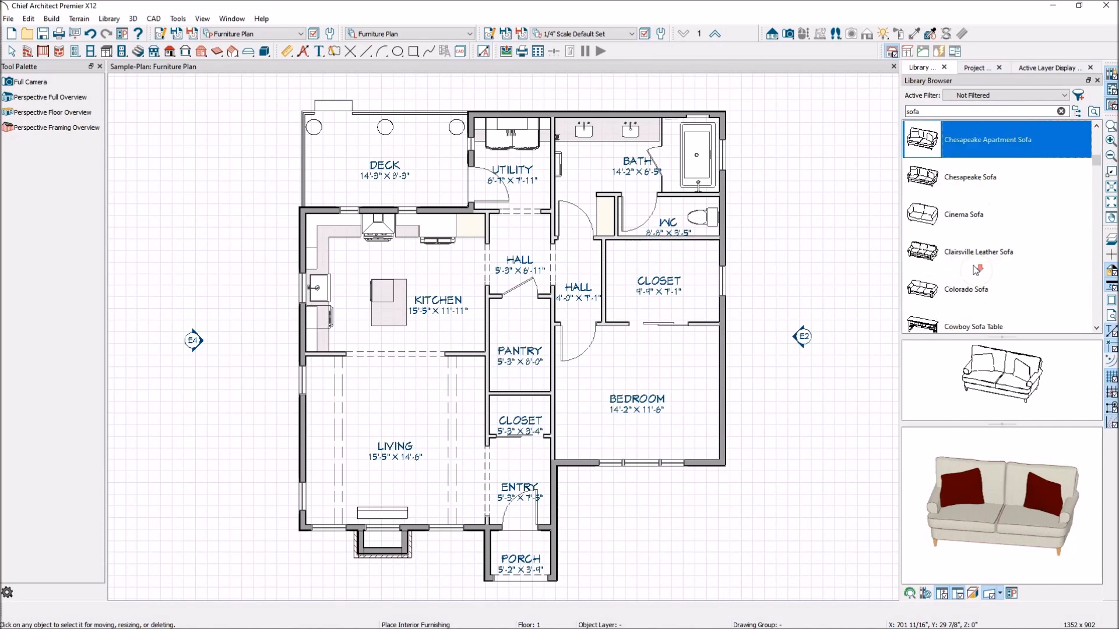
{"action": "left_click", "coordinate": [933, 215]}
{"action": "scroll", "coordinate": [1005, 239], "scroll_direction": "down", "scroll_amount": 3}
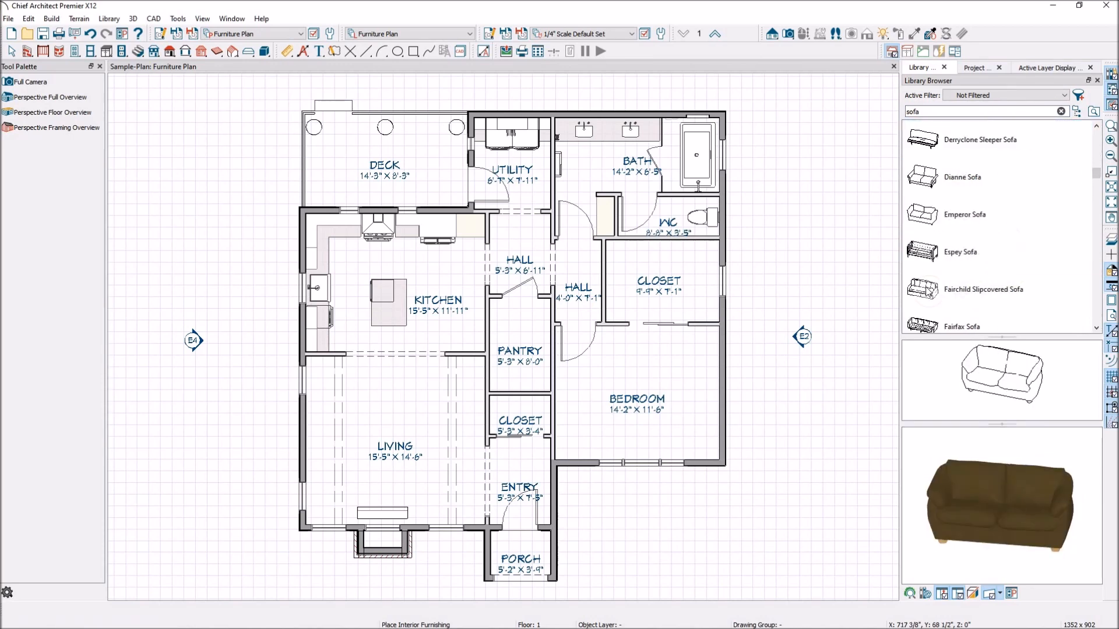
- Place the Fairchild Slipcovered Sofa in the middle of the living room and return to object selection
{"action": "left_click", "coordinate": [922, 288]}
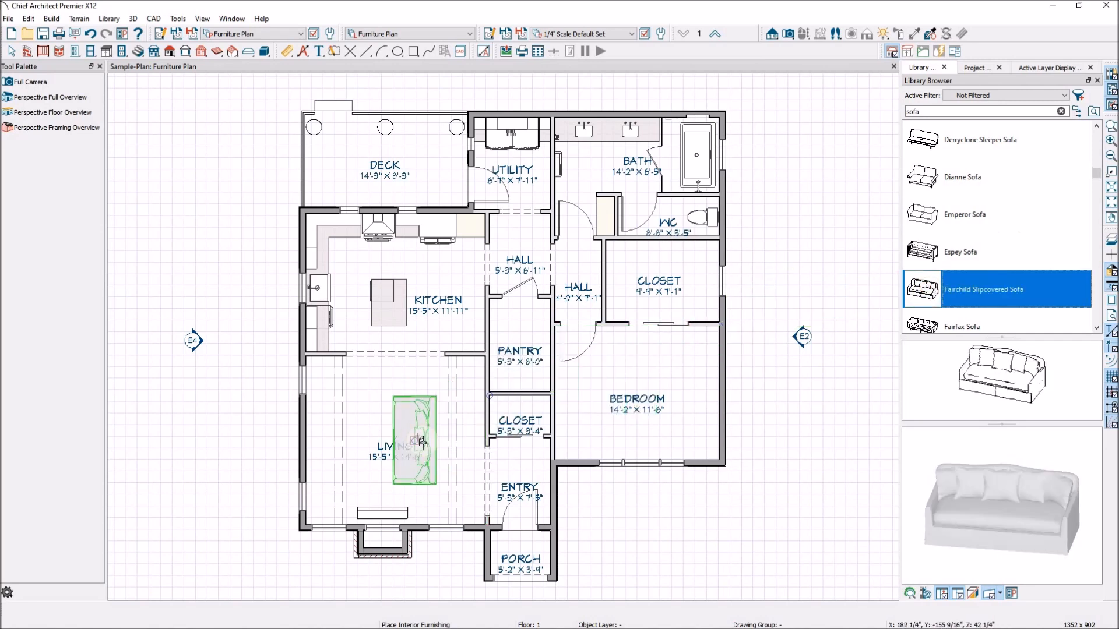
{"action": "left_click", "coordinate": [418, 436]}
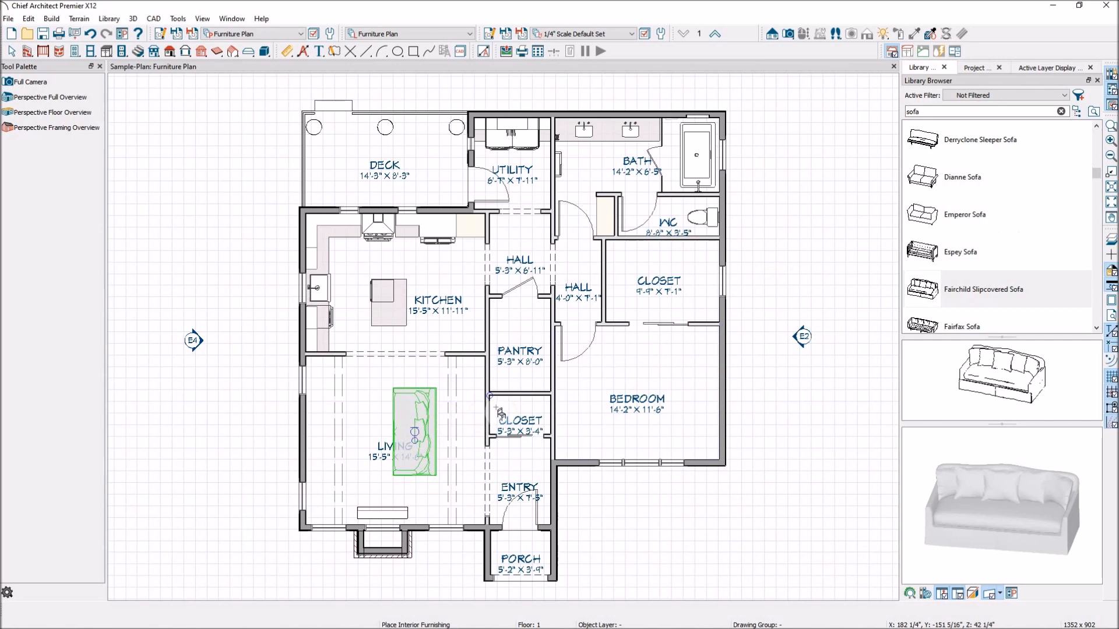
{"action": "left_click", "coordinate": [11, 51]}
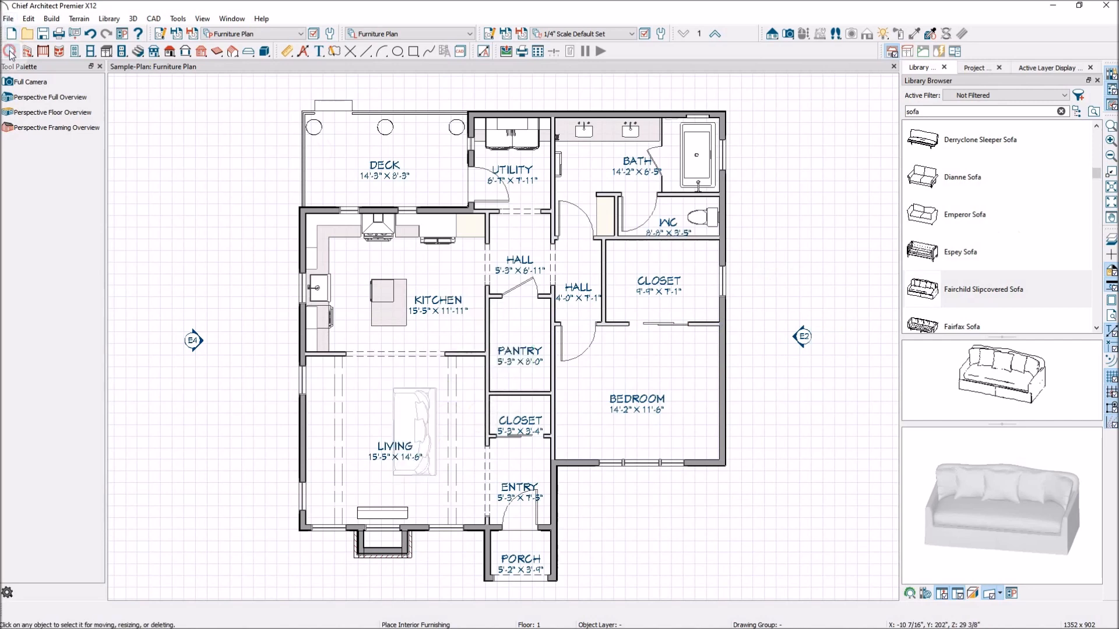
- Create a Perspective Floor Overview framed on the living room sofa and tile it side by side with the plan view
{"action": "left_click", "coordinate": [790, 36]}
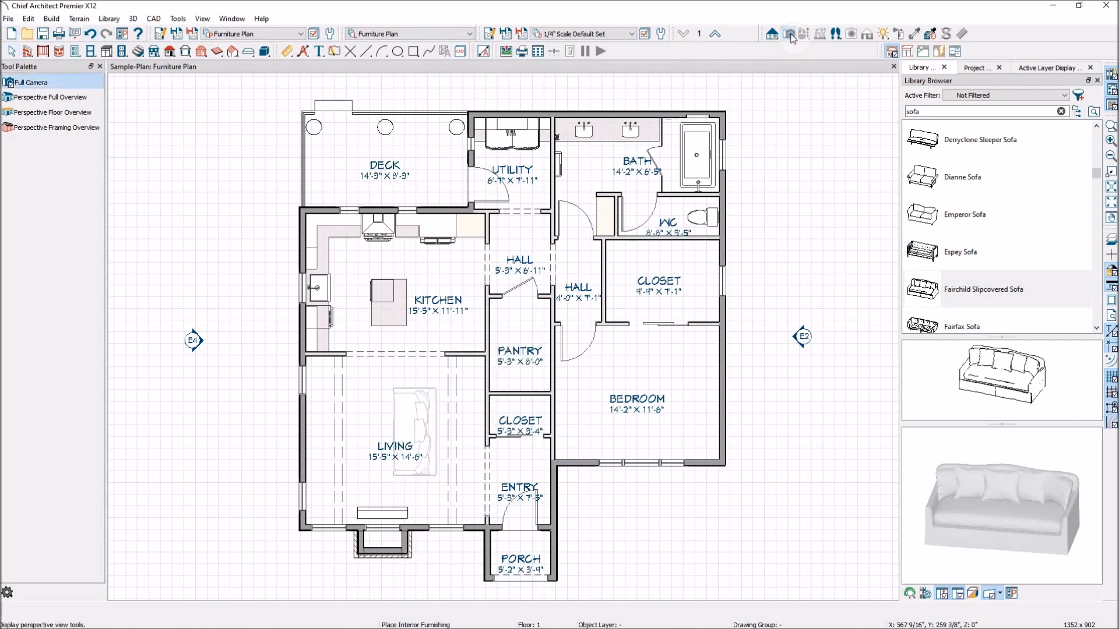
{"action": "left_click", "coordinate": [56, 115]}
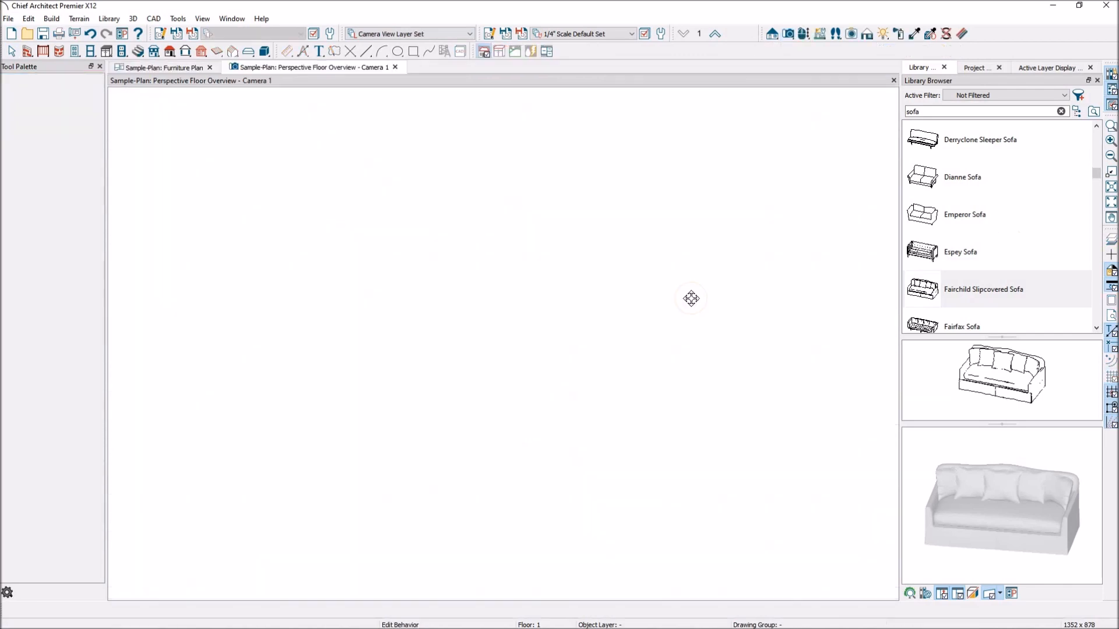
{"action": "left_click_drag", "start_coordinate": [517, 457], "coordinate": [559, 349]}
{"action": "scroll", "coordinate": [559, 349], "scroll_direction": "up", "scroll_amount": 5}
{"action": "left_click_drag", "start_coordinate": [660, 452], "coordinate": [618, 451]}
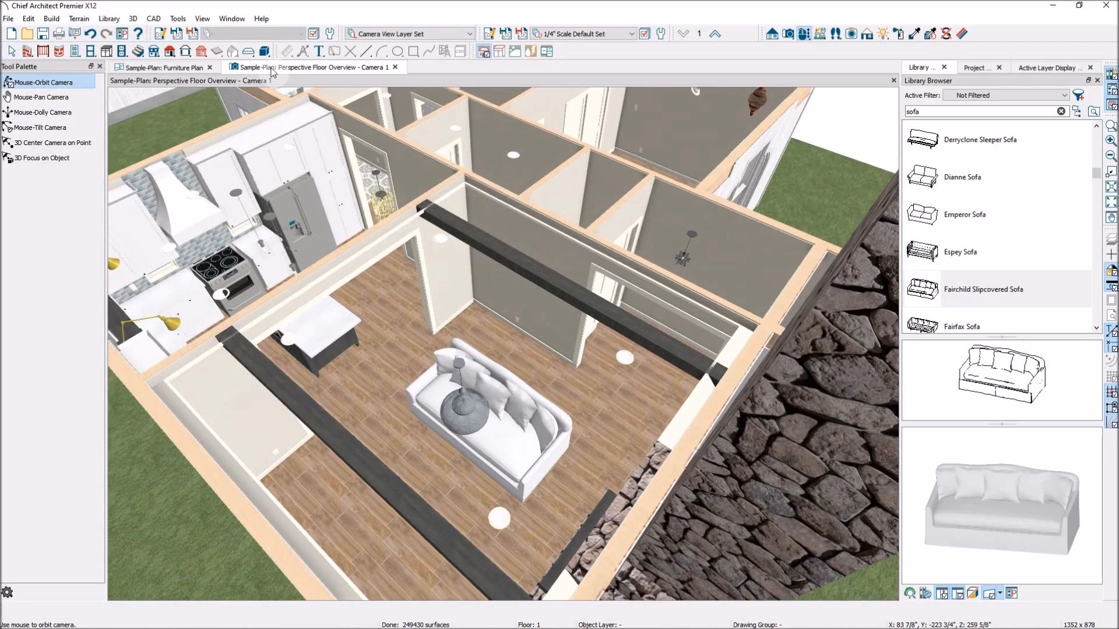
{"action": "left_click_drag", "start_coordinate": [309, 67], "coordinate": [500, 279]}
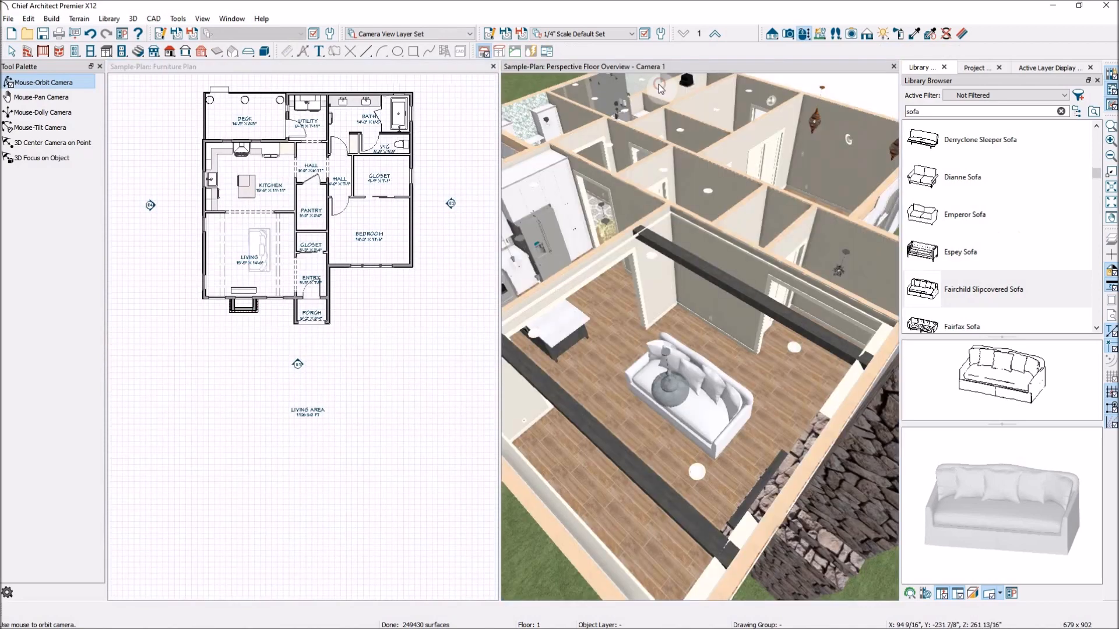
- Select the living room sofa in the plan view and shorten it slightly from its kitchen-side end
{"action": "scroll", "coordinate": [265, 240], "scroll_direction": "up", "scroll_amount": 4}
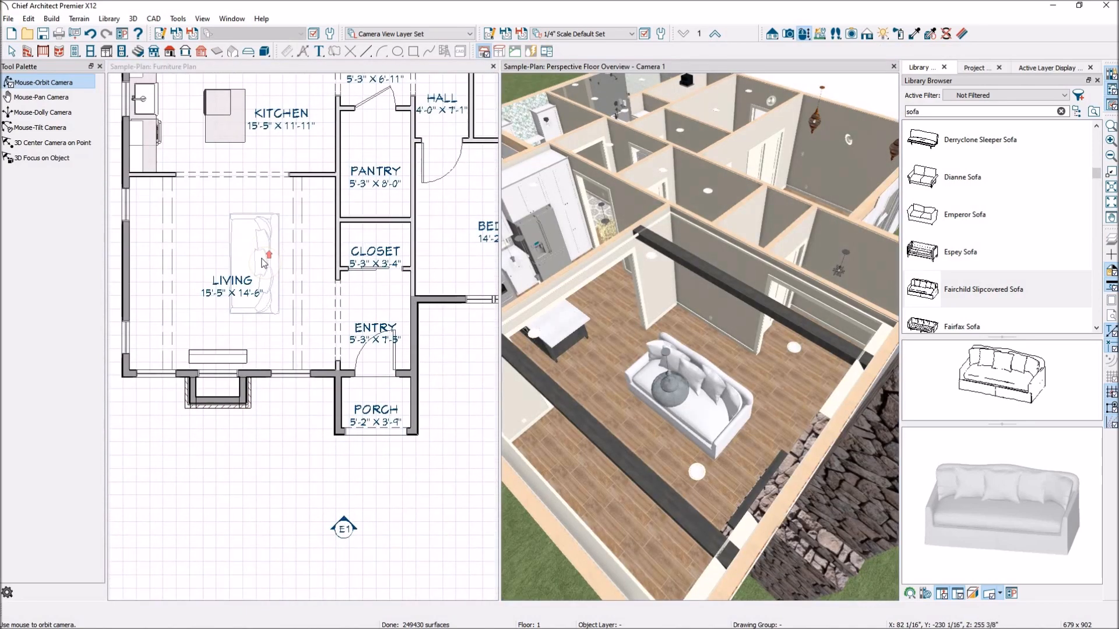
{"action": "left_click", "coordinate": [261, 254]}
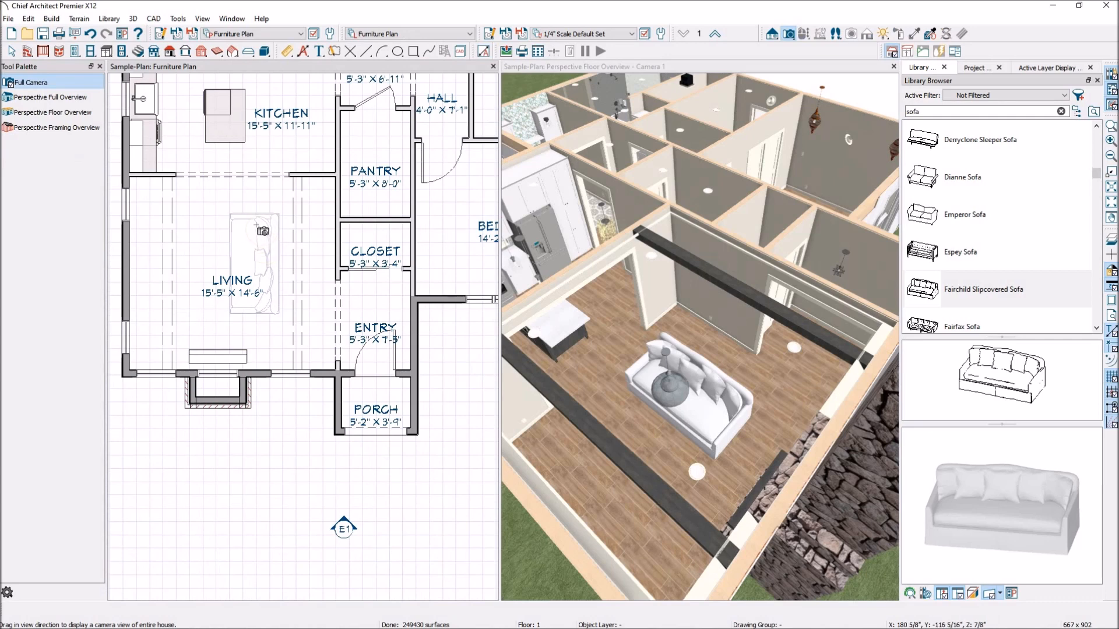
{"action": "left_click", "coordinate": [12, 51]}
{"action": "left_click", "coordinate": [269, 251]}
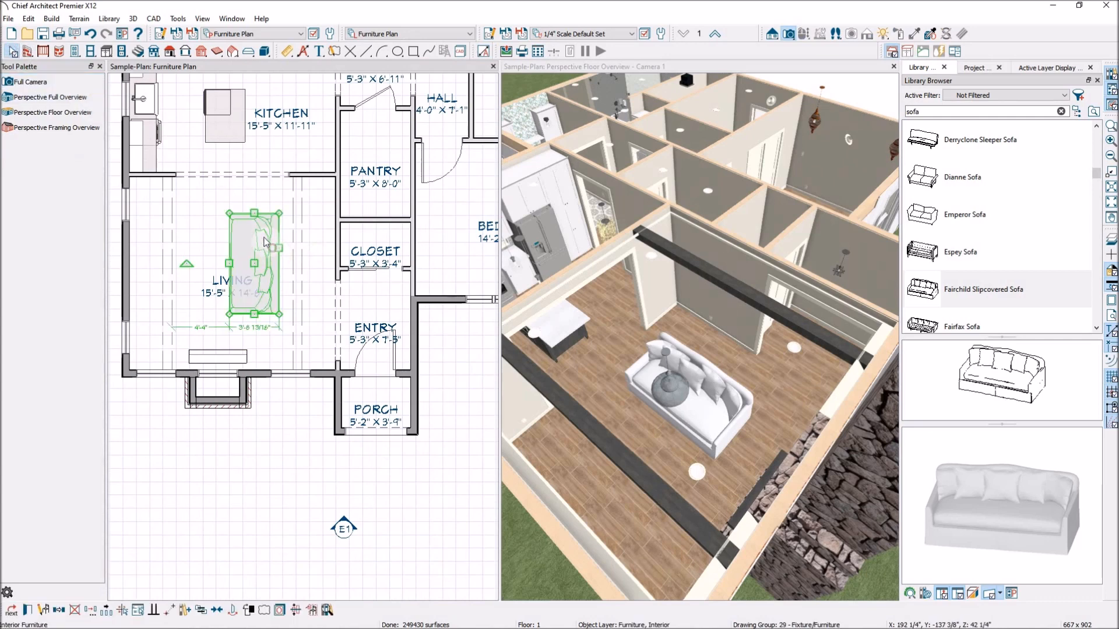
{"action": "left_click_drag", "start_coordinate": [254, 214], "coordinate": [254, 226]}
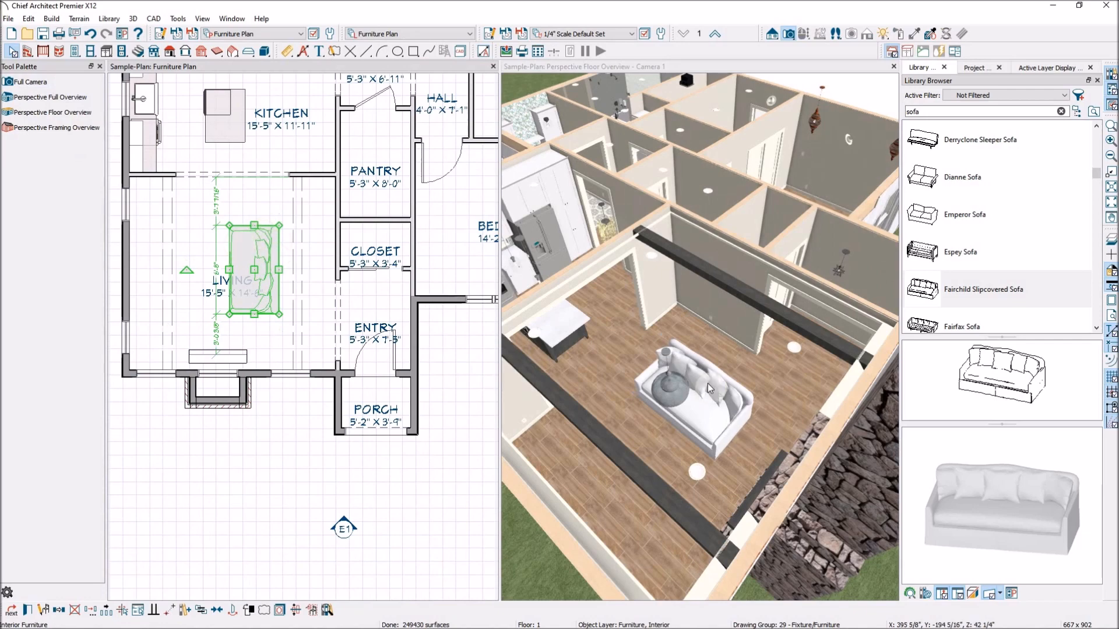
{"action": "scroll", "coordinate": [699, 420], "scroll_direction": "up", "scroll_amount": 6}
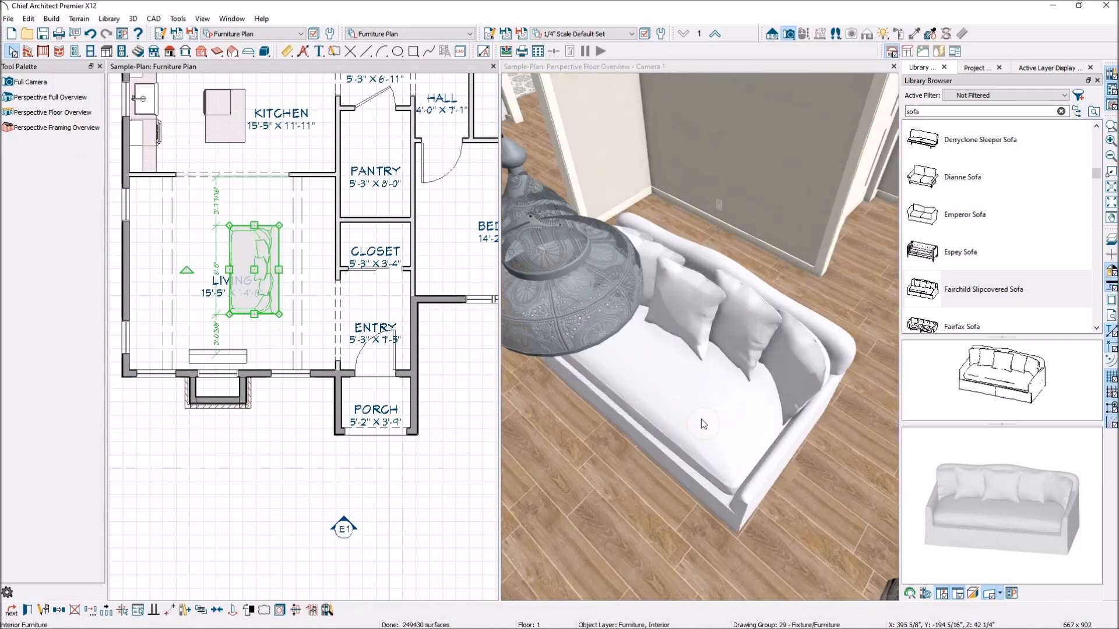
- Shorten the sofa much further, and stretch it back out to about 7'-2" long
{"action": "left_click_drag", "start_coordinate": [255, 225], "coordinate": [256, 258]}
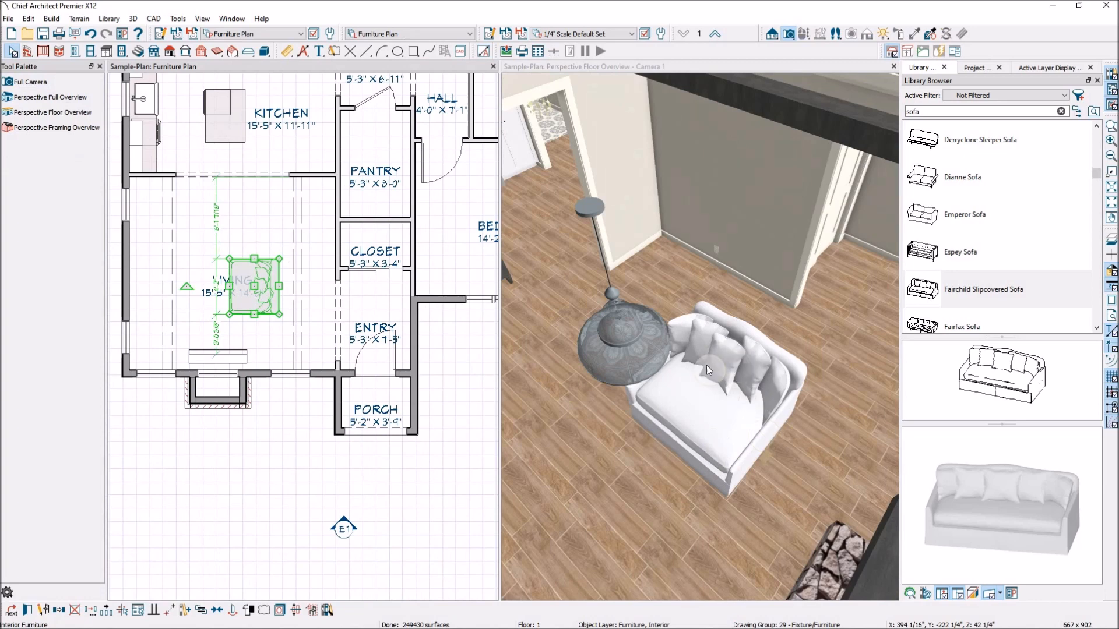
{"action": "left_click_drag", "start_coordinate": [254, 258], "coordinate": [254, 218]}
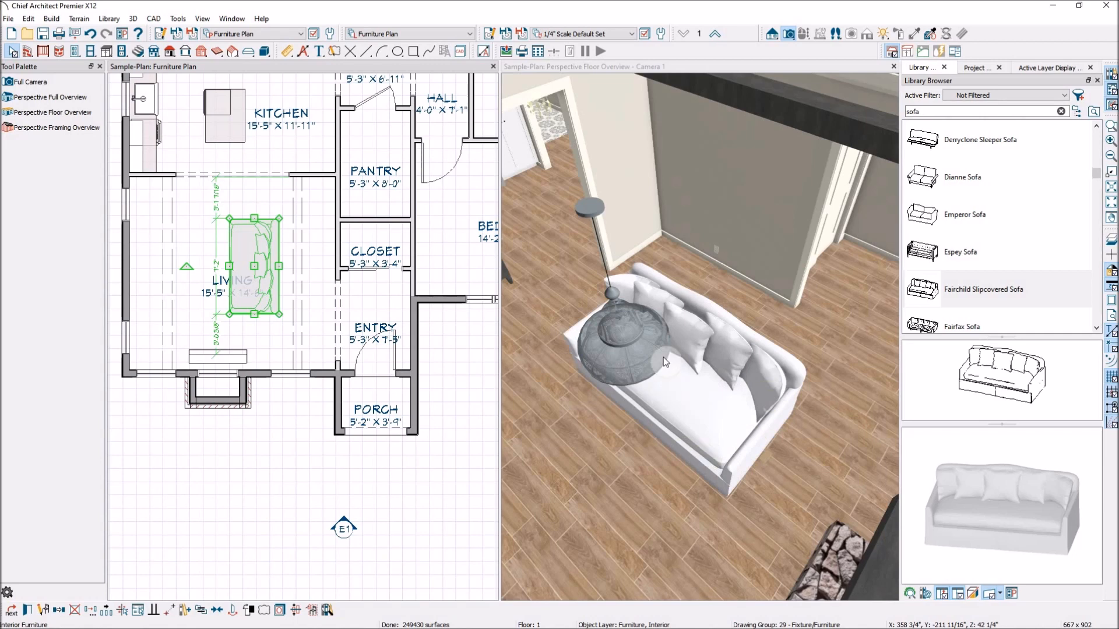
{"action": "left_click_drag", "start_coordinate": [254, 218], "coordinate": [254, 219]}
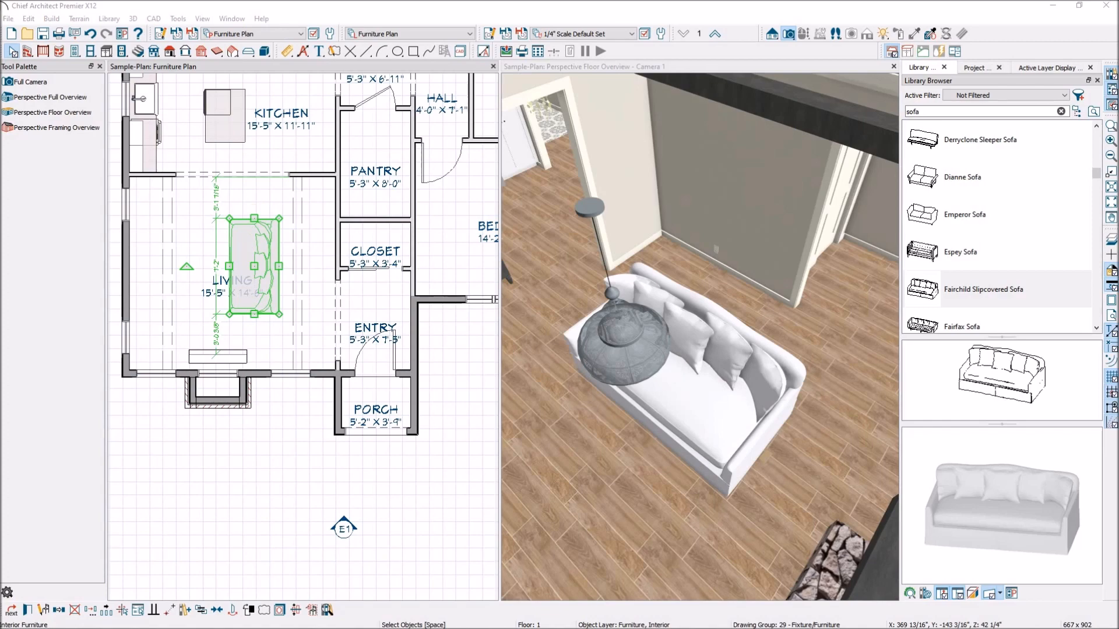
- Search the library for "mirror"
{"action": "scroll", "coordinate": [666, 313], "scroll_direction": "down", "scroll_amount": 5}
{"action": "scroll", "coordinate": [674, 329], "scroll_direction": "down", "scroll_amount": 3}
{"action": "scroll", "coordinate": [673, 326], "scroll_direction": "up", "scroll_amount": 5}
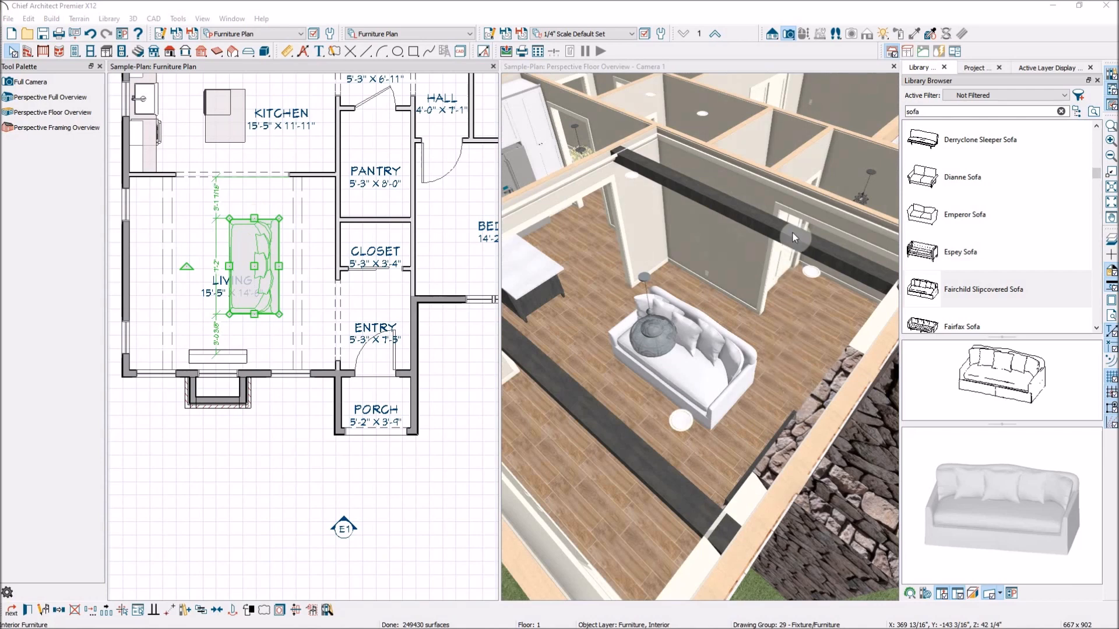
{"action": "left_click_drag", "start_coordinate": [934, 112], "coordinate": [885, 105]}
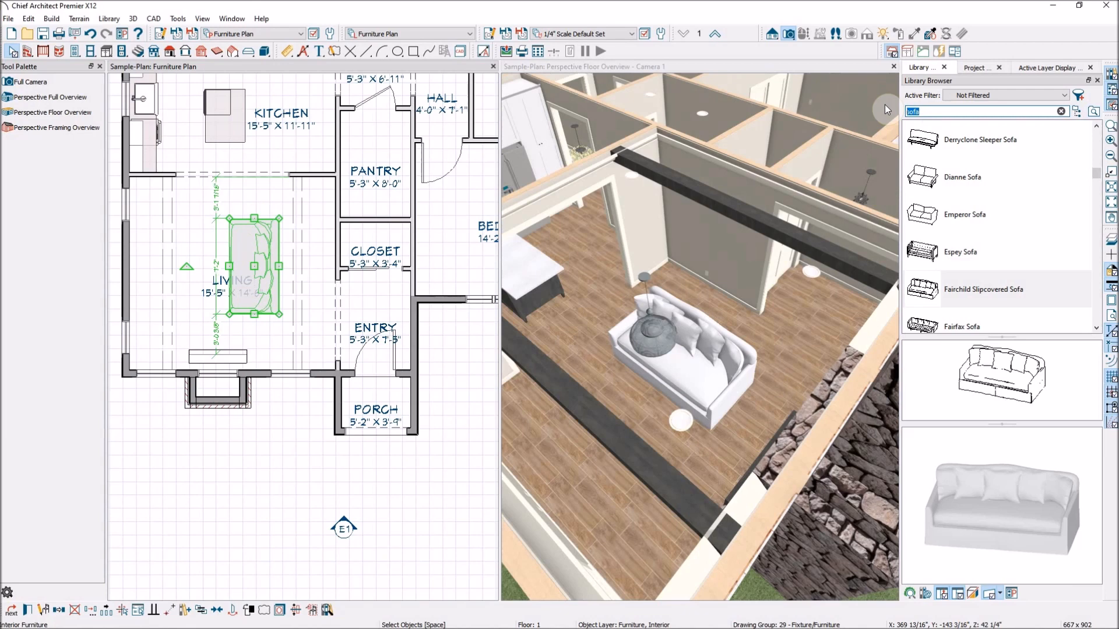
{"action": "type", "text": "mirror"}
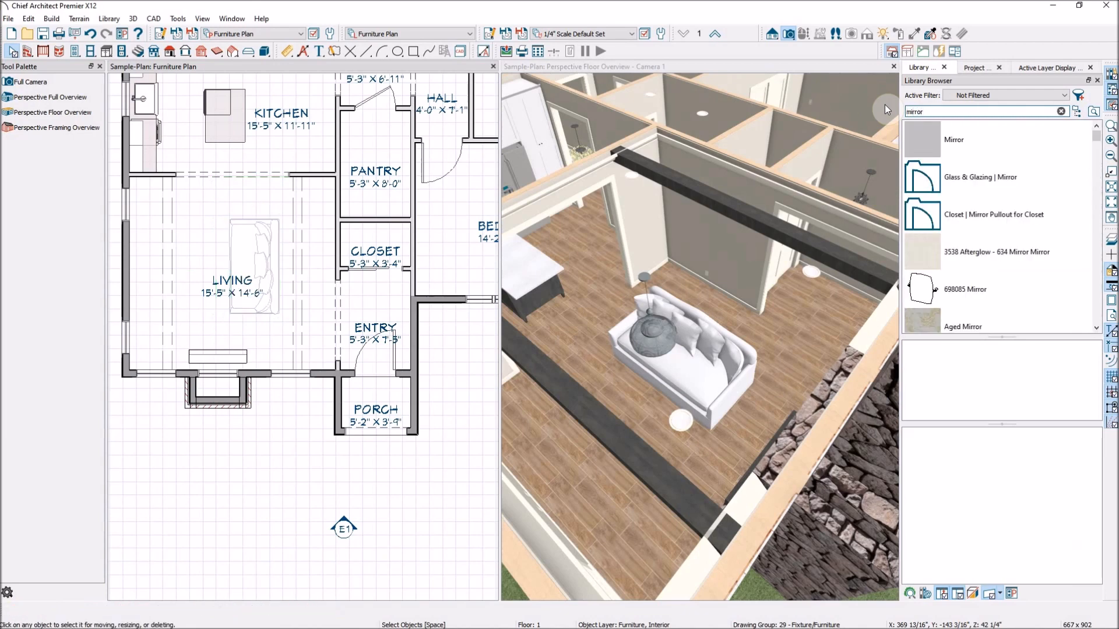
- Look through the mirror search results and choose the Greek Mirror for placement
{"action": "scroll", "coordinate": [991, 210], "scroll_direction": "down", "scroll_amount": 3}
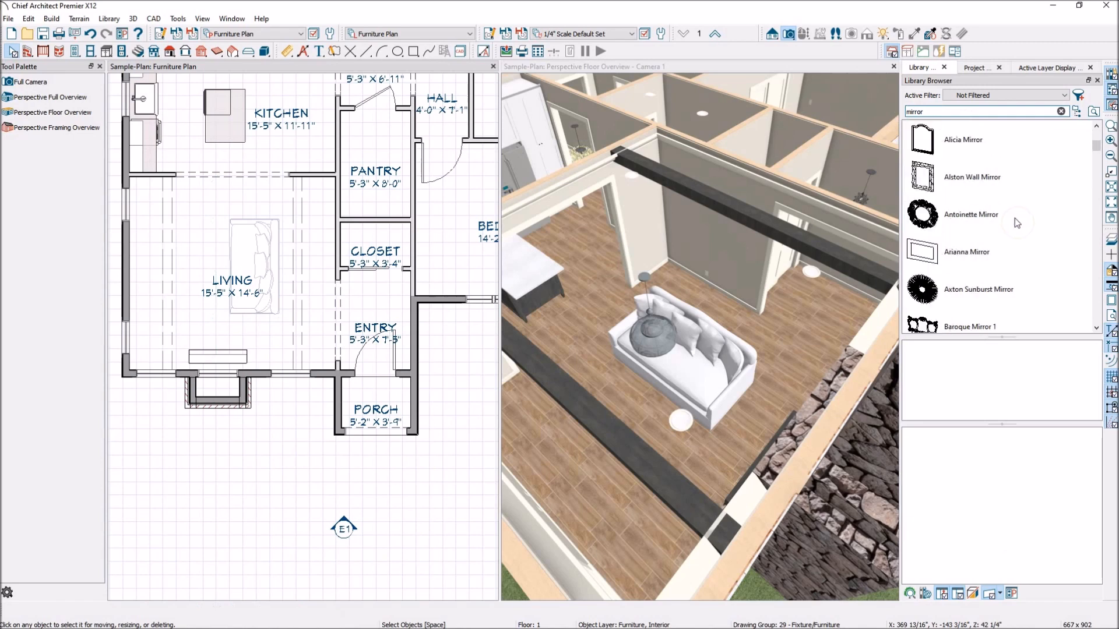
{"action": "scroll", "coordinate": [1011, 218], "scroll_direction": "down", "scroll_amount": 1}
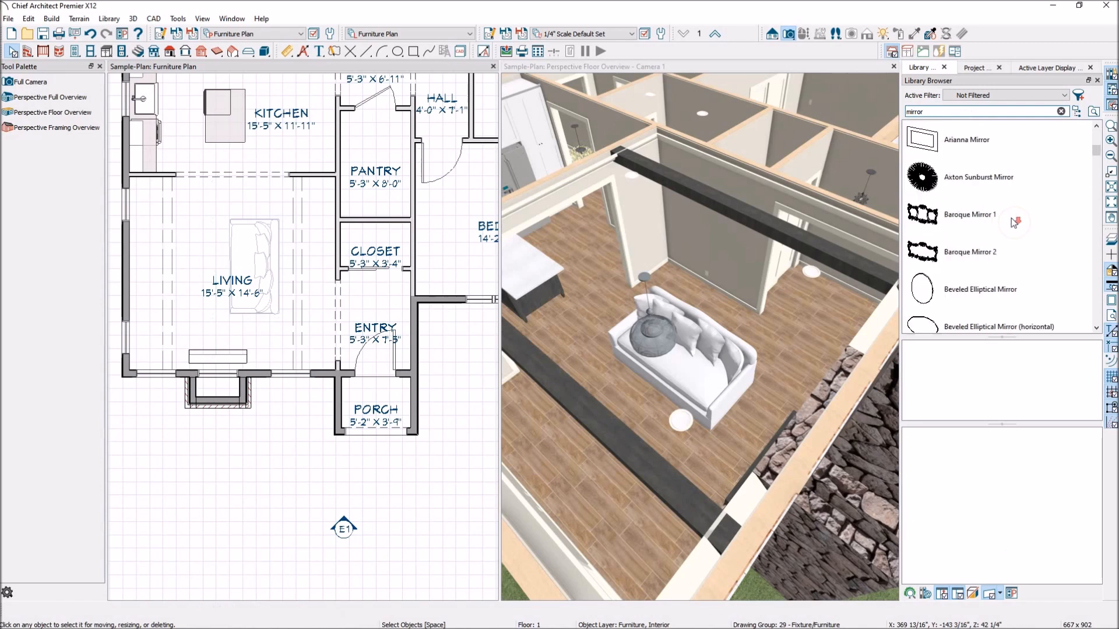
{"action": "scroll", "coordinate": [1012, 218], "scroll_direction": "down", "scroll_amount": 2}
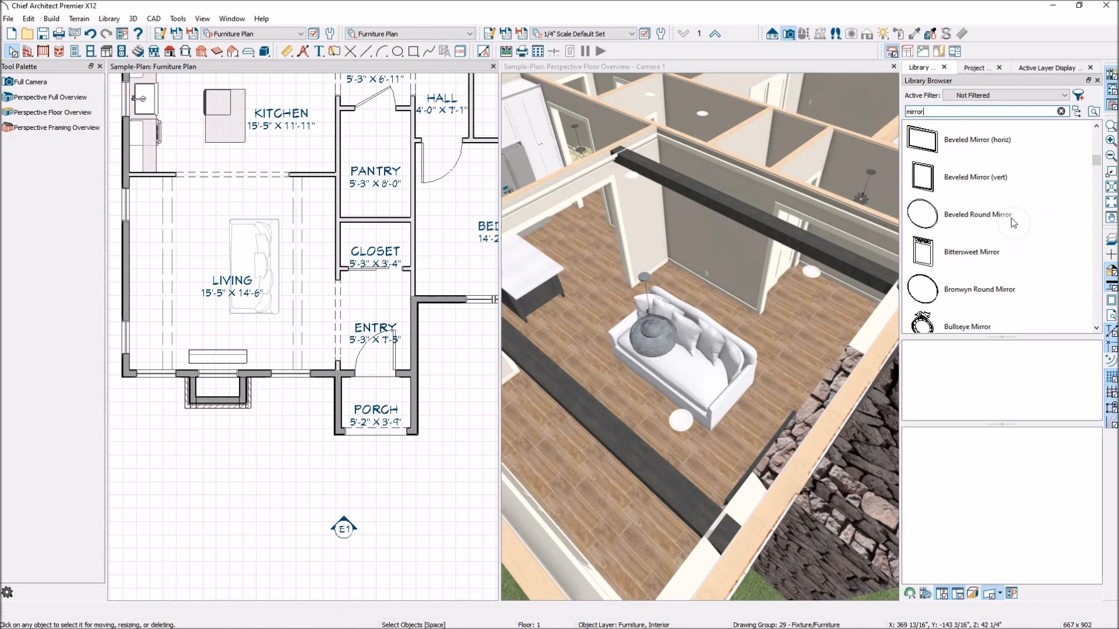
{"action": "scroll", "coordinate": [1011, 218], "scroll_direction": "down", "scroll_amount": 1}
{"action": "scroll", "coordinate": [1013, 255], "scroll_direction": "down", "scroll_amount": 3}
{"action": "scroll", "coordinate": [1013, 255], "scroll_direction": "down", "scroll_amount": 1}
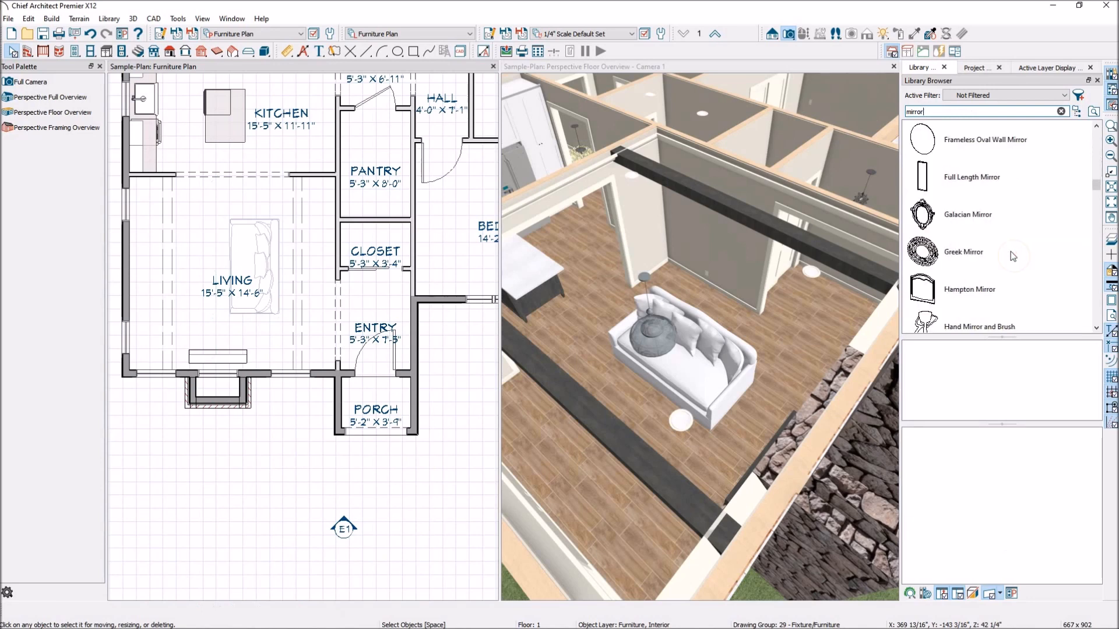
{"action": "left_click", "coordinate": [1012, 256]}
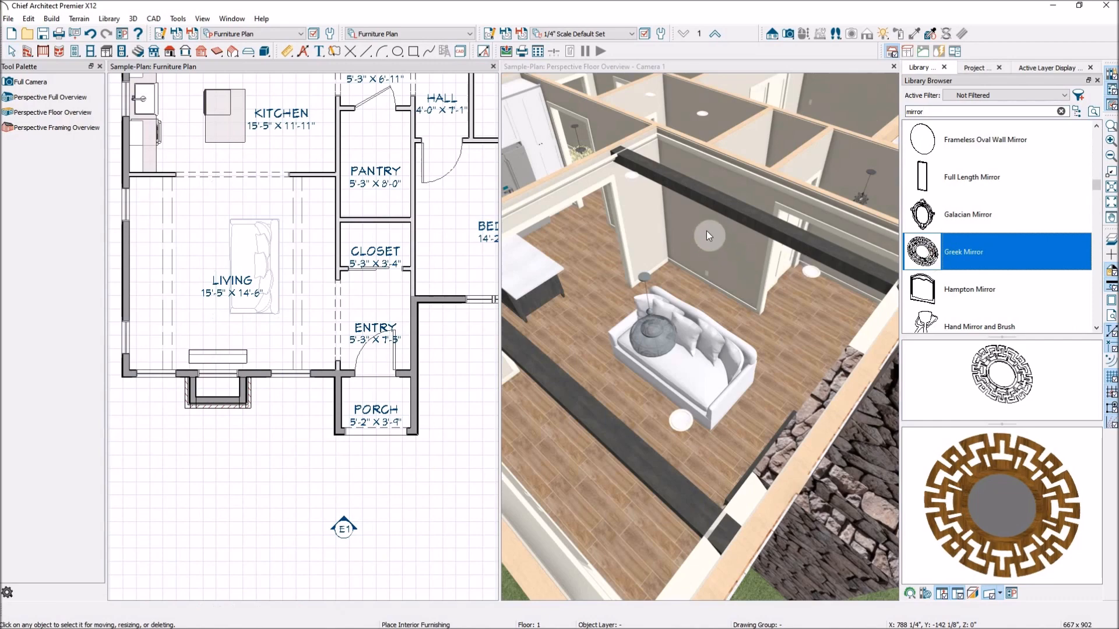
- Place the Greek Mirror on the living room wall behind the sofa, where it backs onto the pantry and closet
{"action": "scroll", "coordinate": [712, 219], "scroll_direction": "up", "scroll_amount": 5}
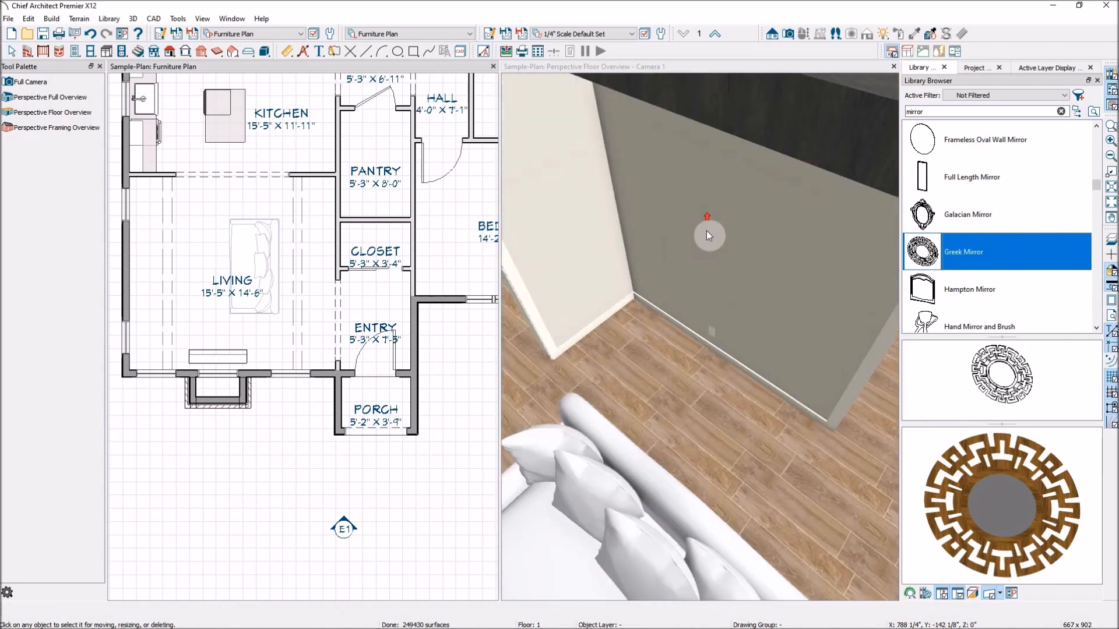
{"action": "scroll", "coordinate": [712, 224], "scroll_direction": "down", "scroll_amount": 3}
{"action": "scroll", "coordinate": [270, 223], "scroll_direction": "down", "scroll_amount": 2}
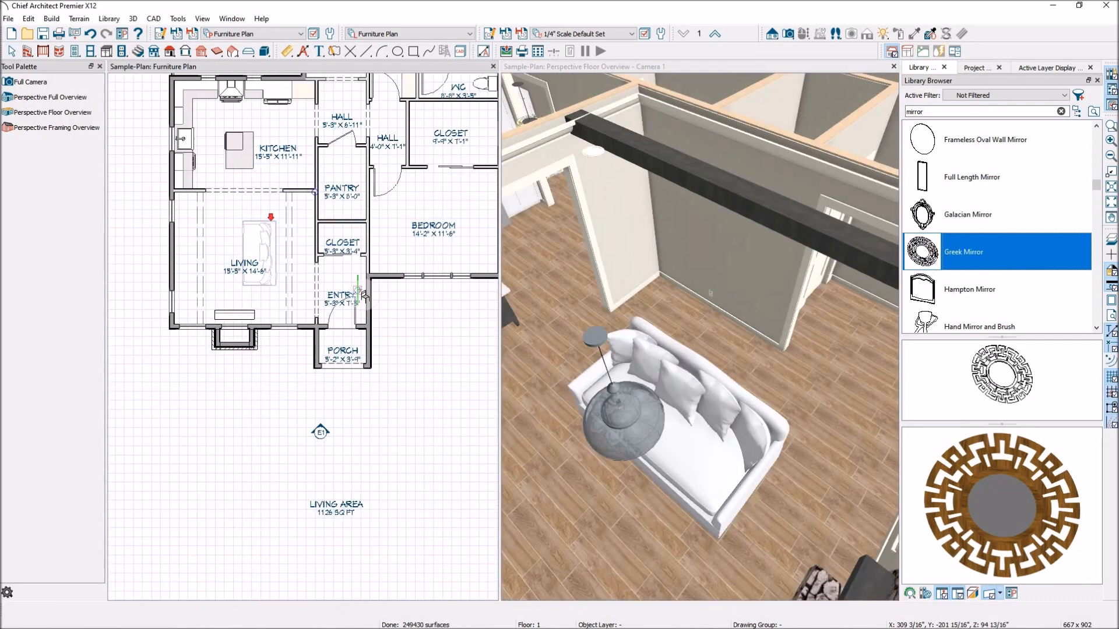
{"action": "scroll", "coordinate": [326, 250], "scroll_direction": "up", "scroll_amount": 3}
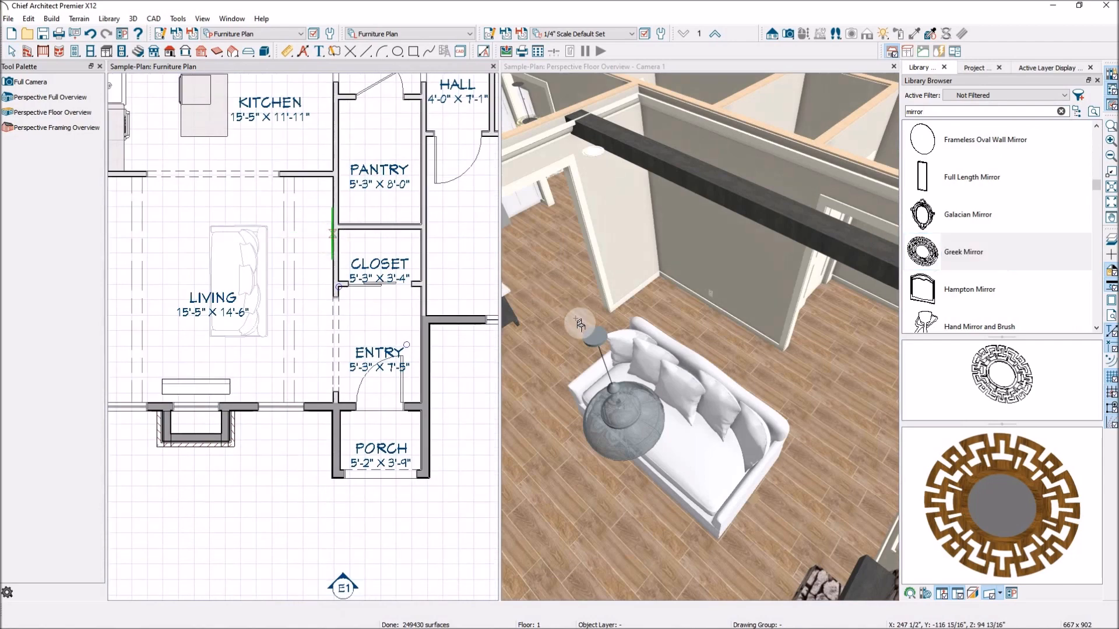
{"action": "left_click", "coordinate": [718, 201]}
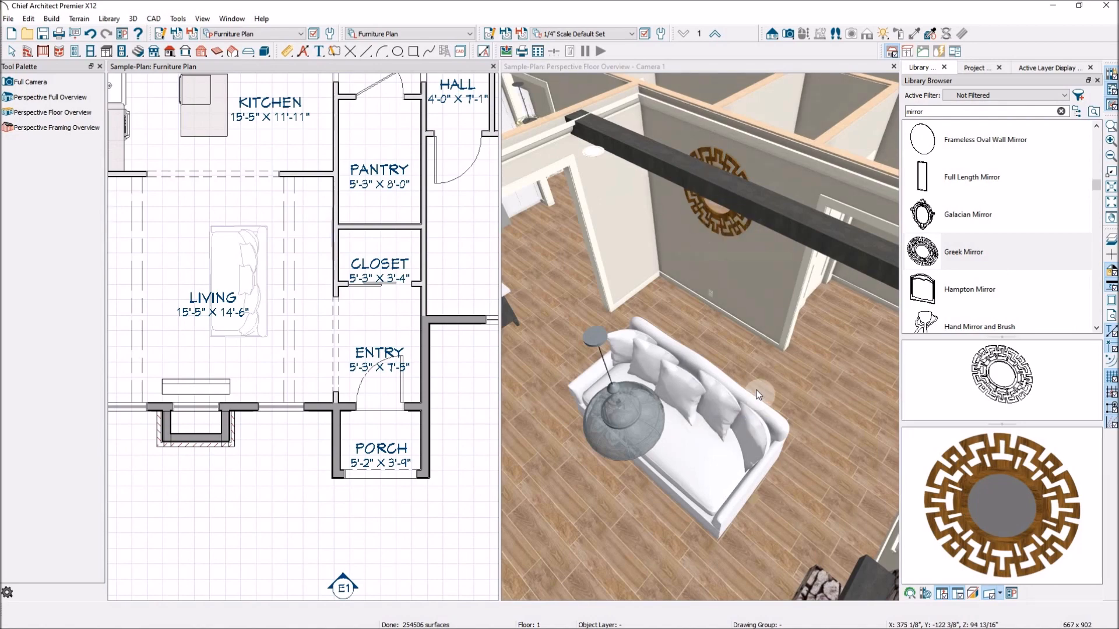
- Select the Greek Mirror in the 3D floor overview and examine its size and mounting height
{"action": "scroll", "coordinate": [771, 380], "scroll_direction": "down", "scroll_amount": 6}
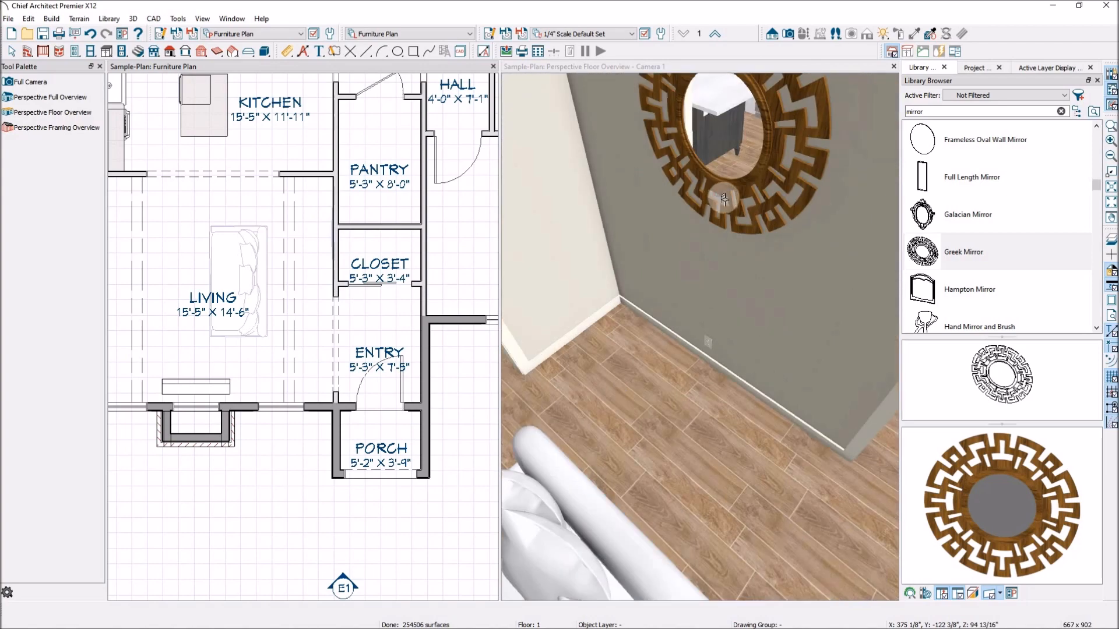
{"action": "left_click", "coordinate": [726, 152]}
{"action": "left_click_drag", "start_coordinate": [726, 153], "coordinate": [712, 163]}
{"action": "scroll", "coordinate": [725, 225], "scroll_direction": "up", "scroll_amount": 6}
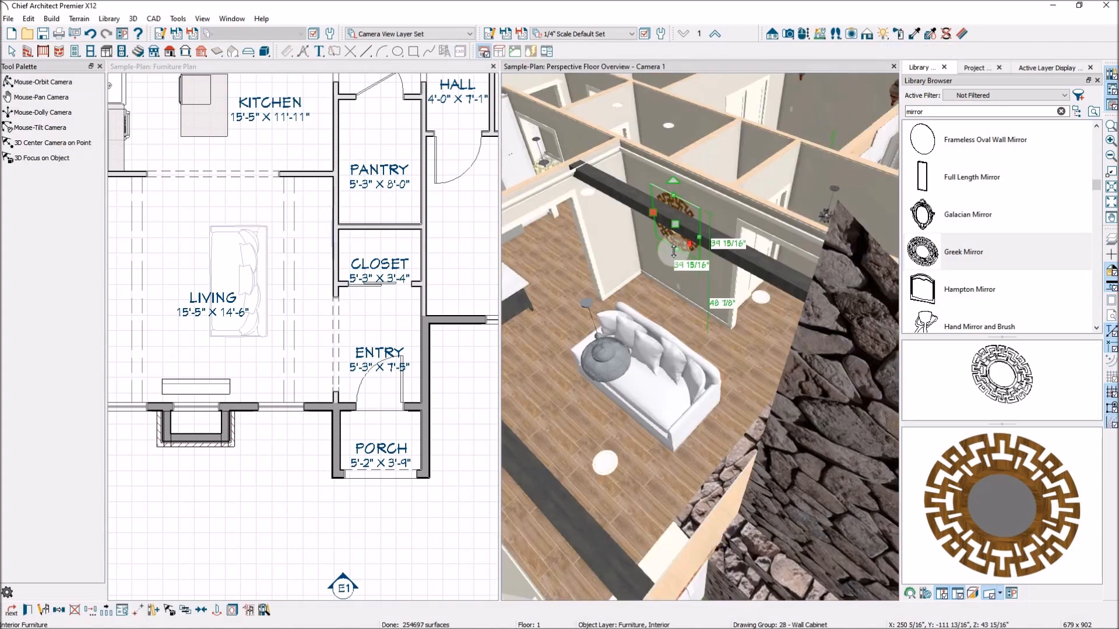
- Open the Greek Mirror's Furniture Specification from the plan, turn on Retain Aspect Ratio, and cancel the dialog
{"action": "scroll", "coordinate": [338, 239], "scroll_direction": "down", "scroll_amount": 5}
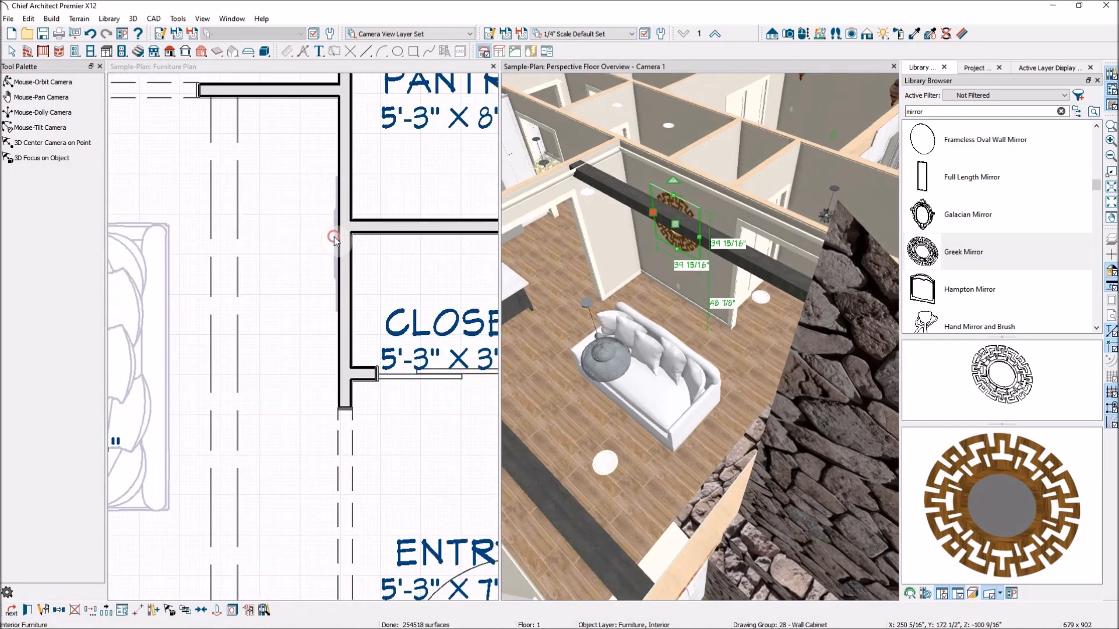
{"action": "left_click", "coordinate": [335, 238]}
{"action": "double_click", "coordinate": [334, 237]}
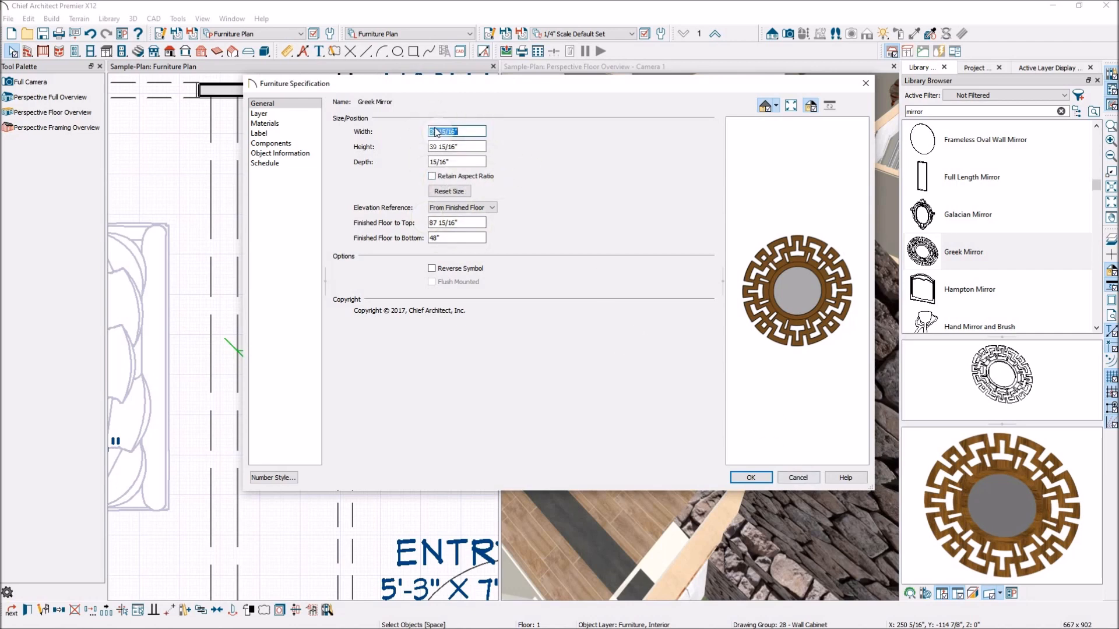
{"action": "left_click", "coordinate": [432, 175]}
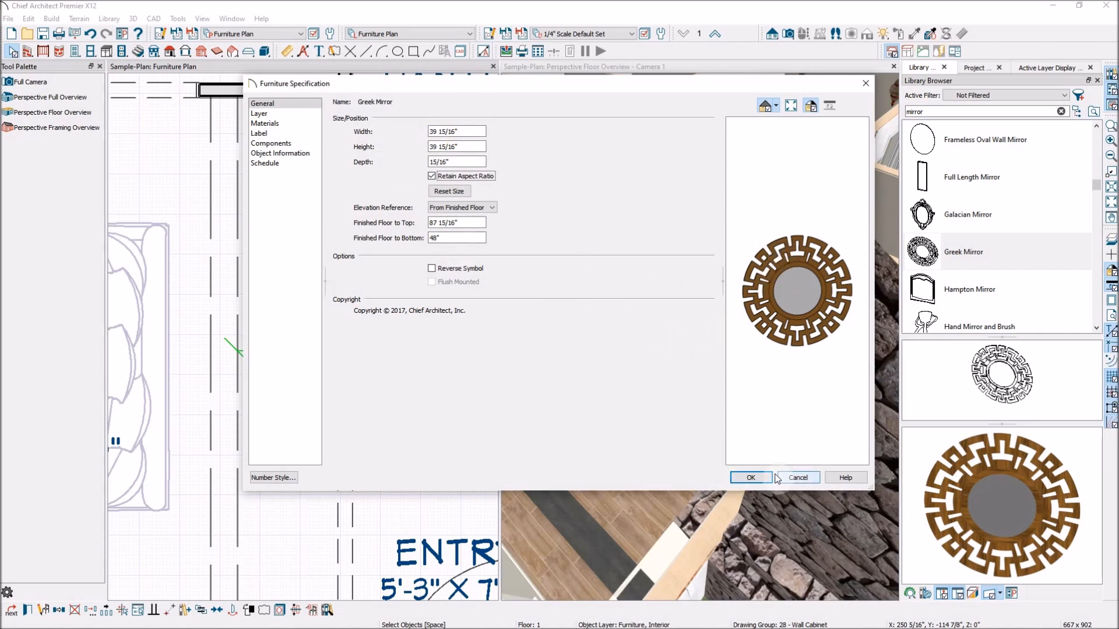
{"action": "left_click", "coordinate": [801, 479]}
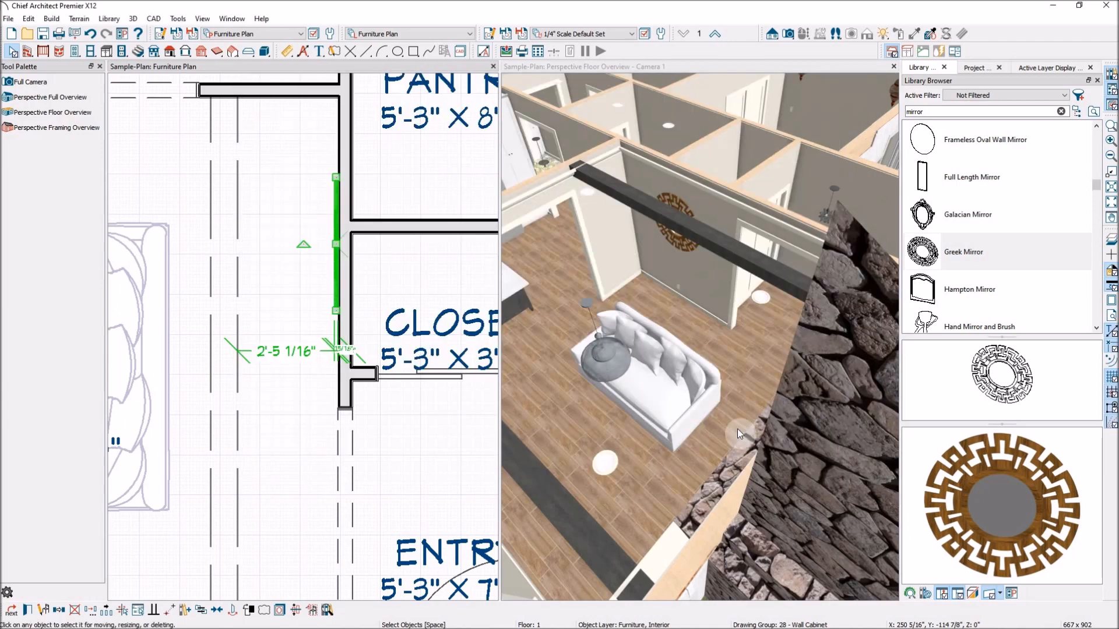
- Add a point-to-point dimension from the sofa's kitchen-side end to the kitchen opening and display the "Dimensions, Manual" layer
{"action": "scroll", "coordinate": [655, 353], "scroll_direction": "down", "scroll_amount": 5}
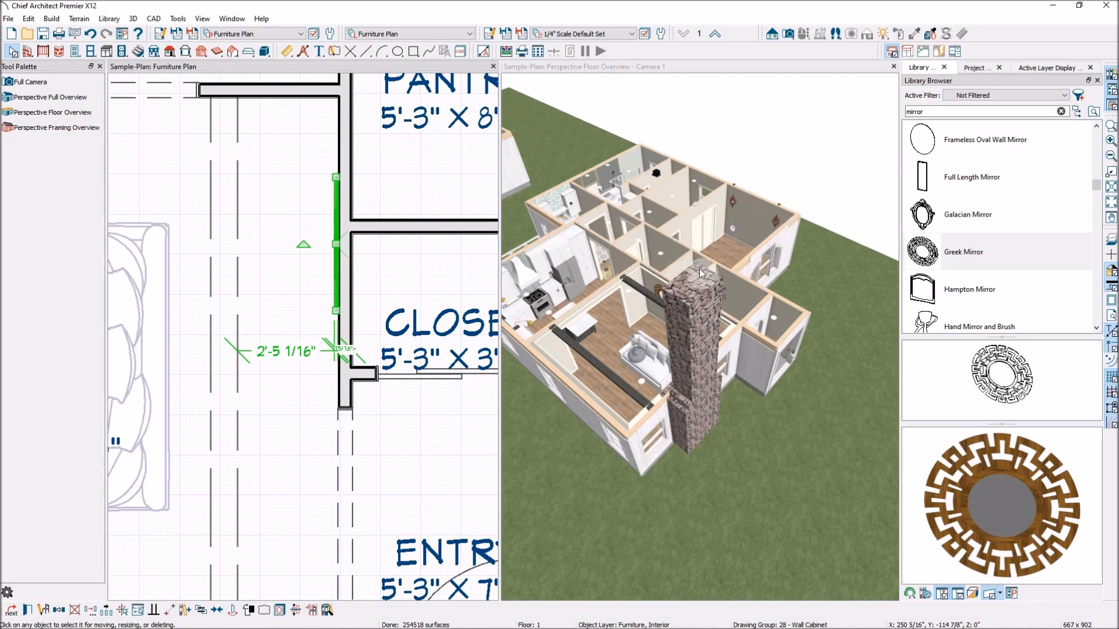
{"action": "scroll", "coordinate": [432, 300], "scroll_direction": "down", "scroll_amount": 3}
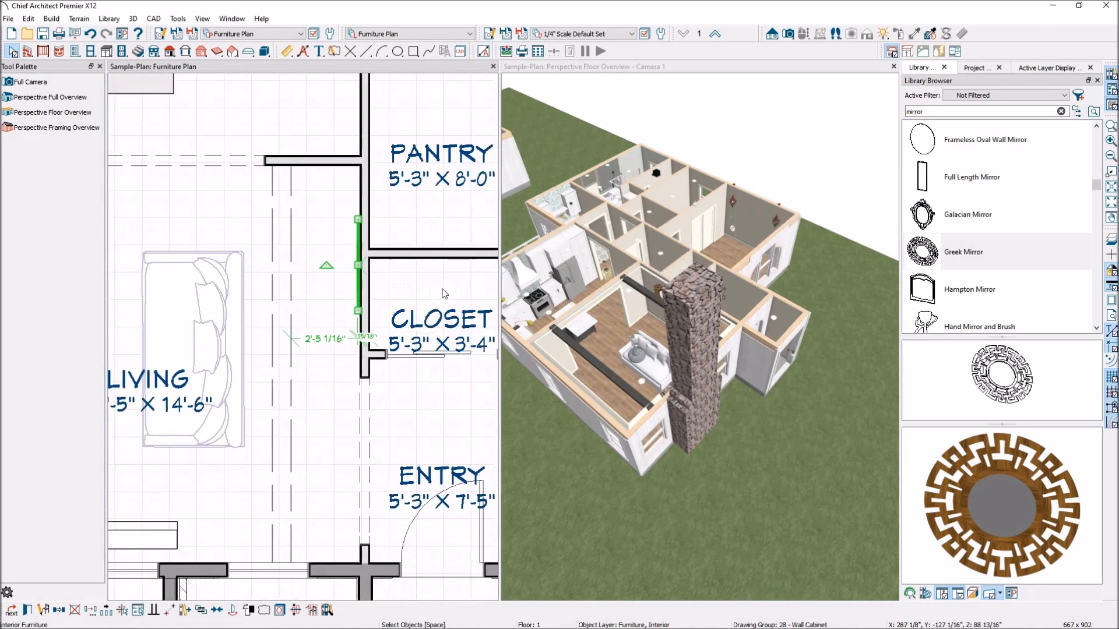
{"action": "scroll", "coordinate": [445, 293], "scroll_direction": "down", "scroll_amount": 4}
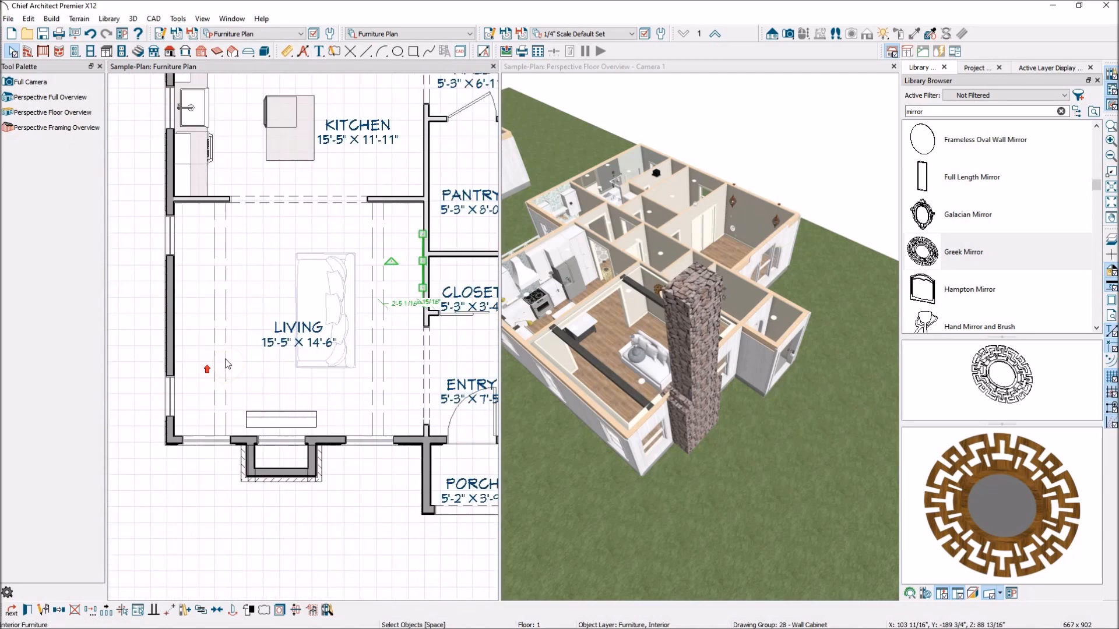
{"action": "scroll", "coordinate": [227, 364], "scroll_direction": "up", "scroll_amount": 1}
{"action": "left_click", "coordinate": [343, 294]}
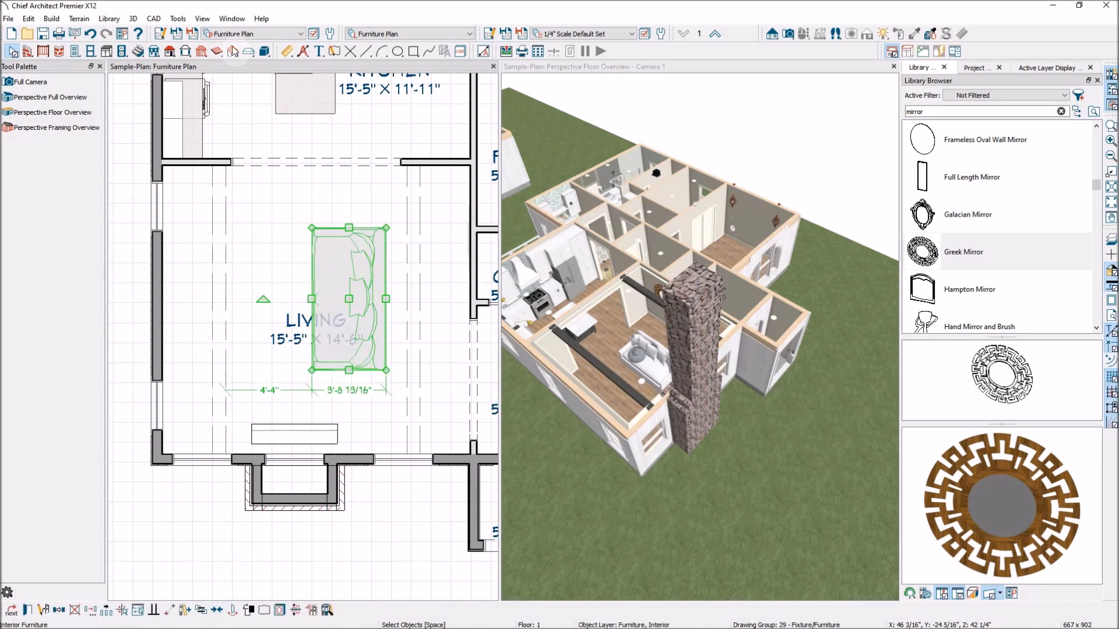
{"action": "left_click", "coordinate": [287, 51]}
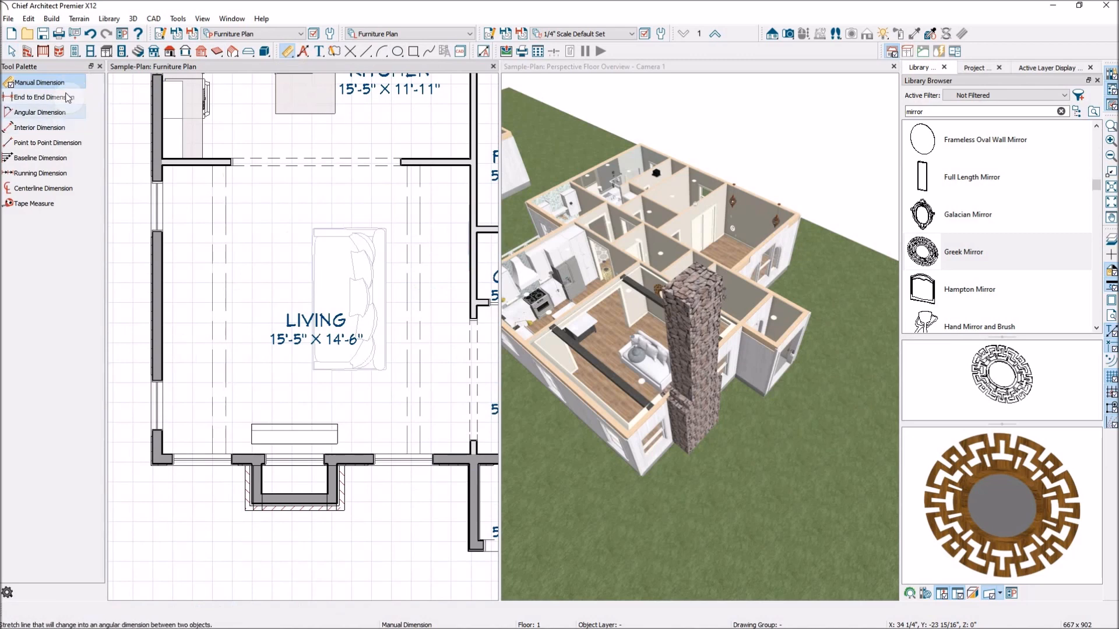
{"action": "left_click", "coordinate": [51, 143]}
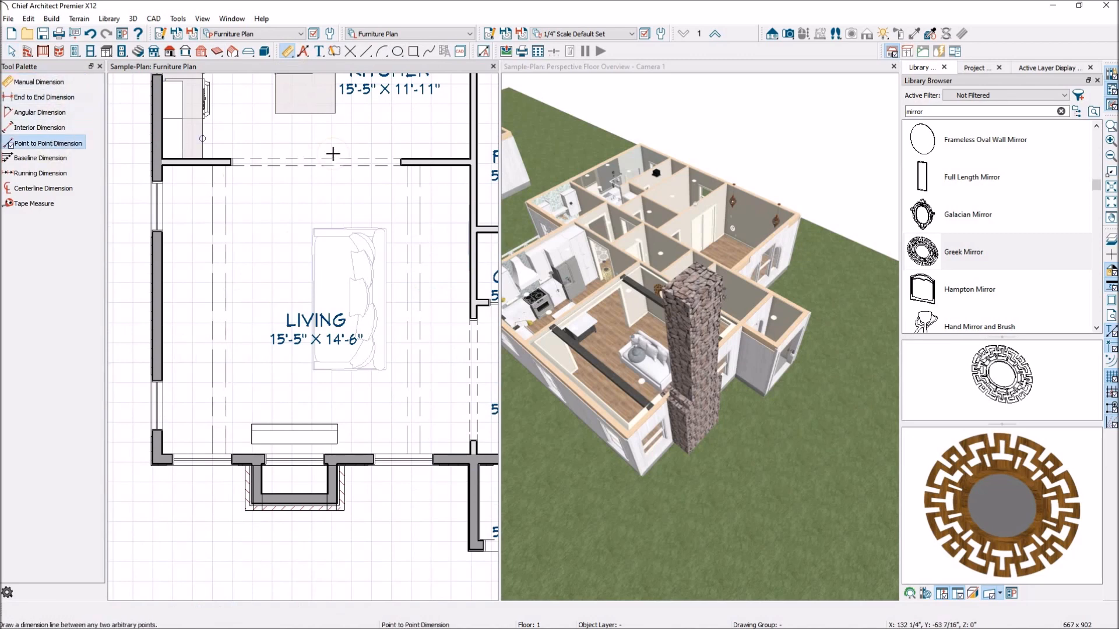
{"action": "left_click_drag", "start_coordinate": [374, 225], "coordinate": [374, 165]}
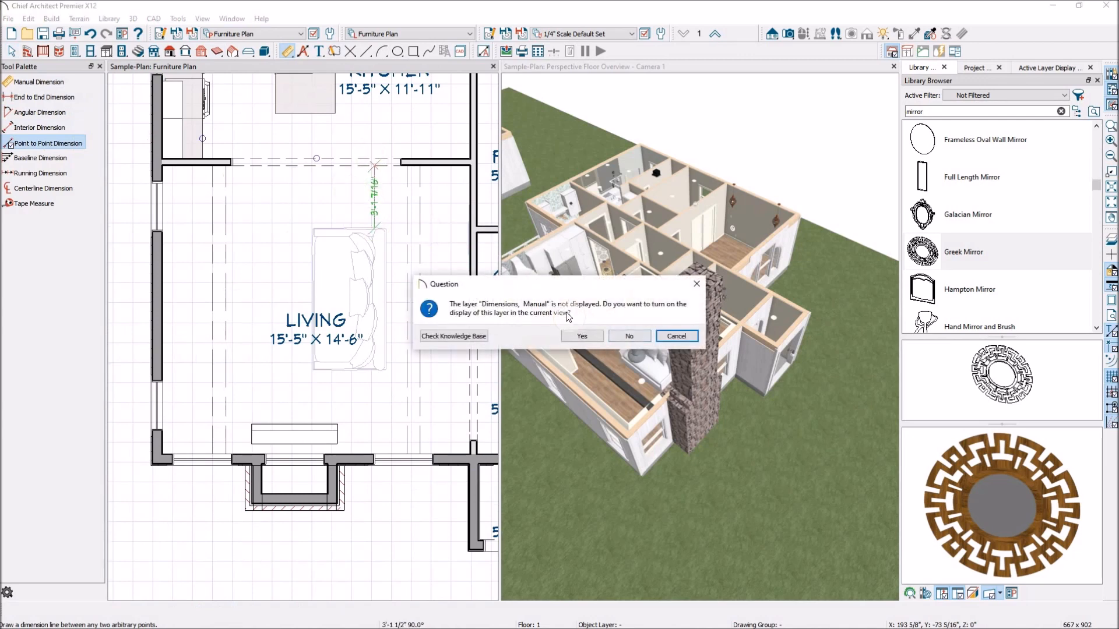
{"action": "left_click", "coordinate": [582, 337]}
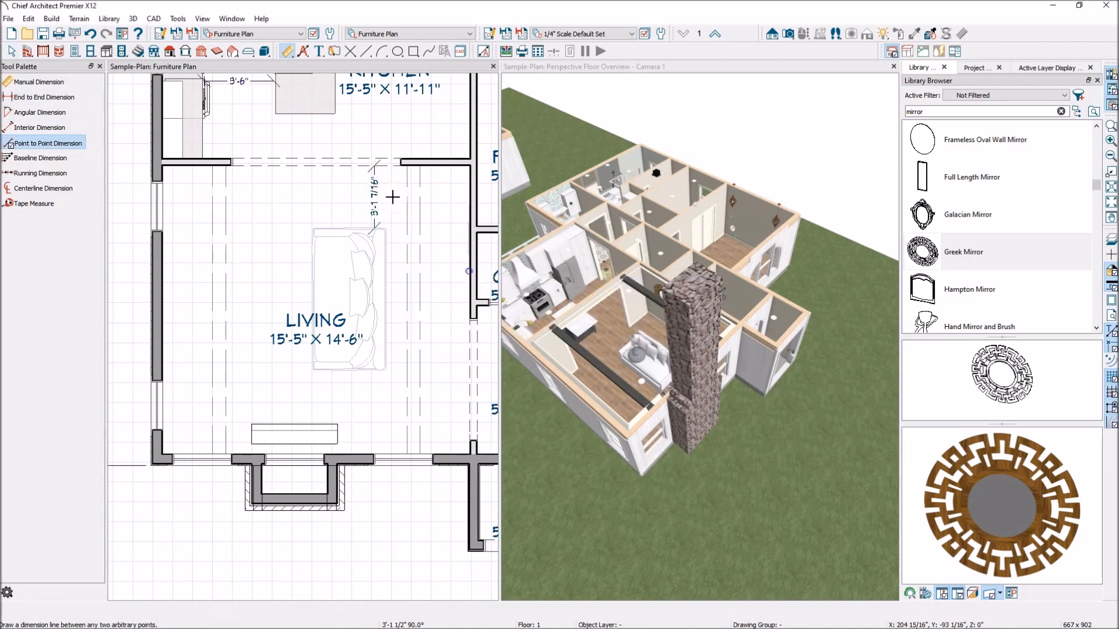
{"action": "scroll", "coordinate": [323, 347], "scroll_direction": "down", "scroll_amount": 5}
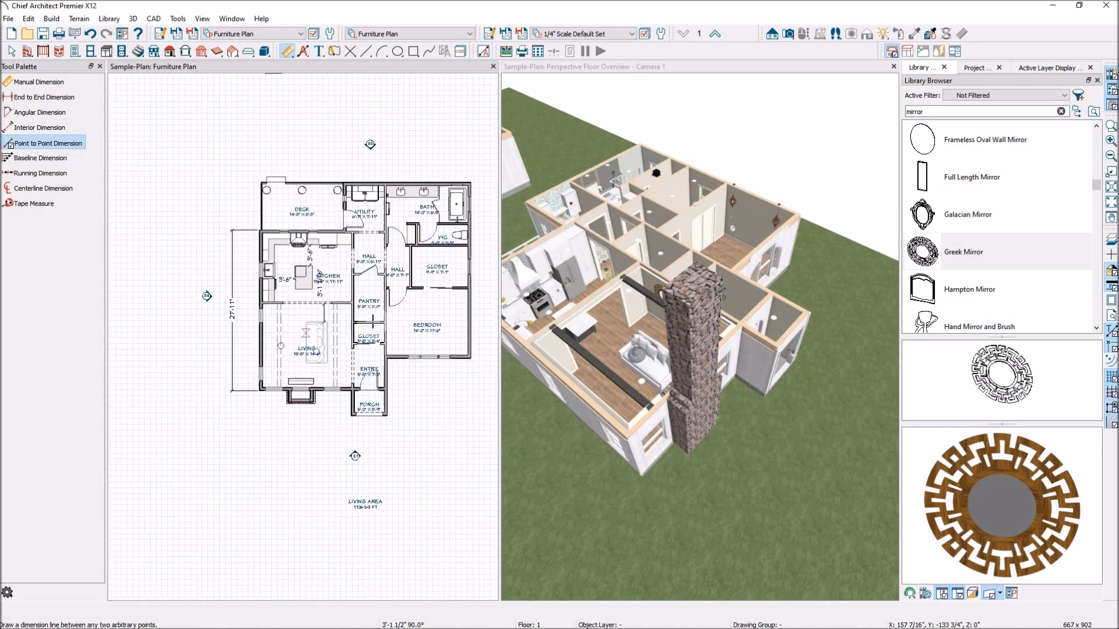
{"action": "scroll", "coordinate": [294, 299], "scroll_direction": "up", "scroll_amount": 6}
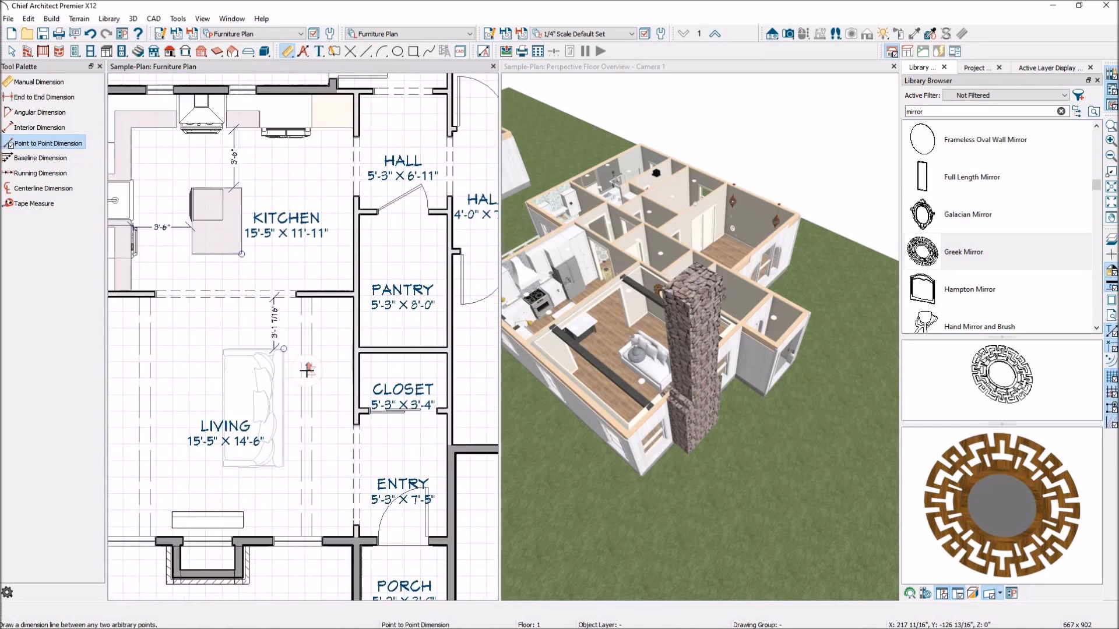
- View the 3D floor overview from the deck side of the house and select the bedroom's mulled window unit
{"action": "scroll", "coordinate": [256, 325], "scroll_direction": "down", "scroll_amount": 3}
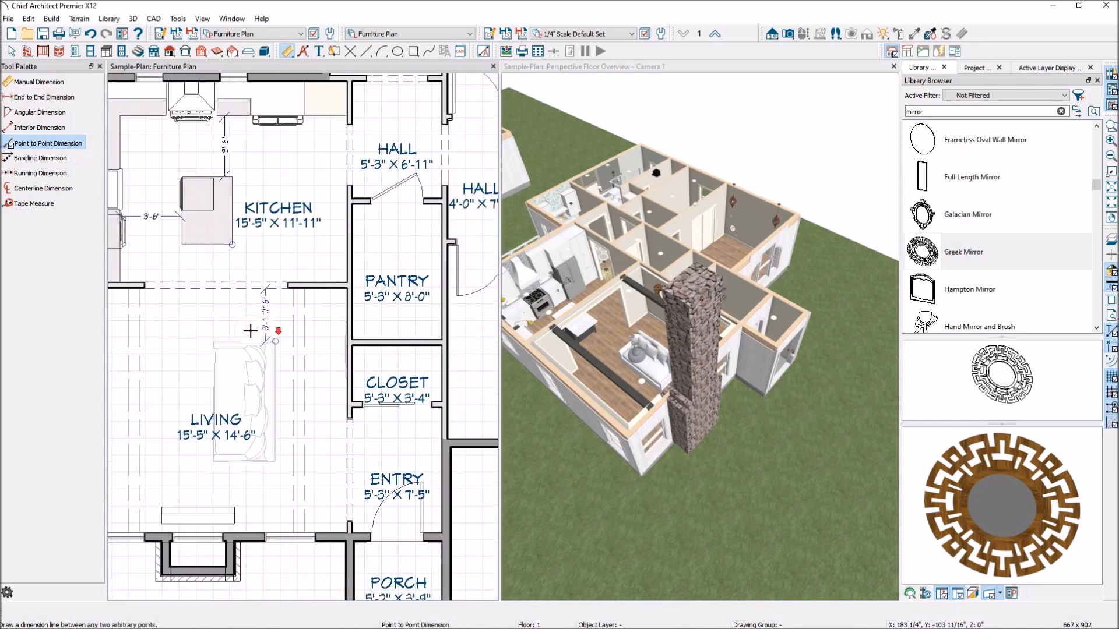
{"action": "scroll", "coordinate": [296, 353], "scroll_direction": "down", "scroll_amount": 2}
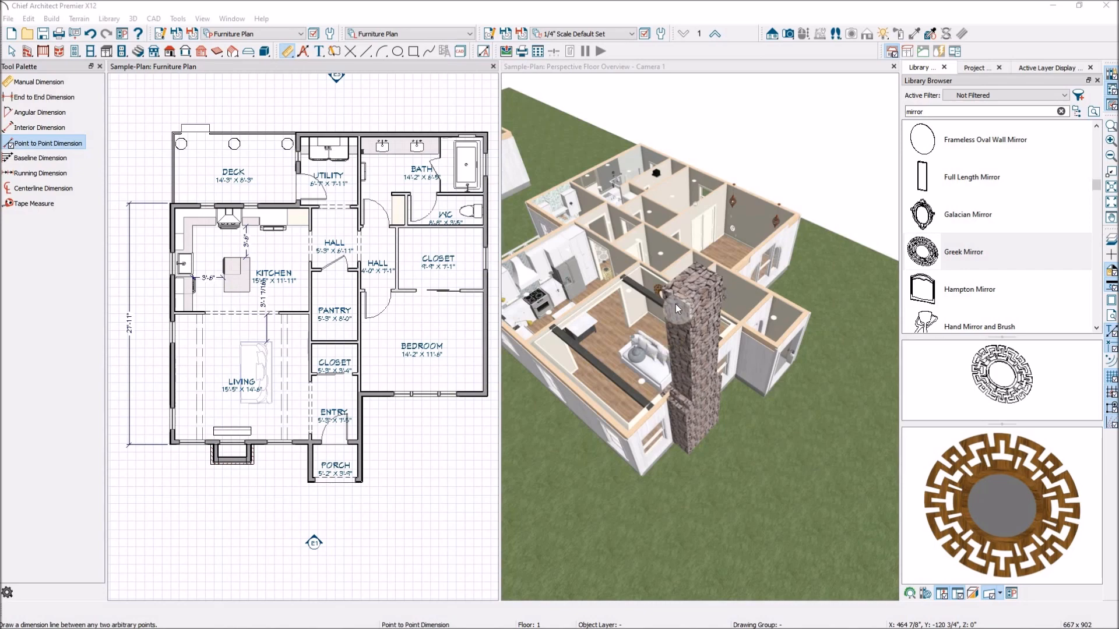
{"action": "scroll", "coordinate": [750, 283], "scroll_direction": "up", "scroll_amount": 1}
{"action": "scroll", "coordinate": [798, 272], "scroll_direction": "down", "scroll_amount": 1}
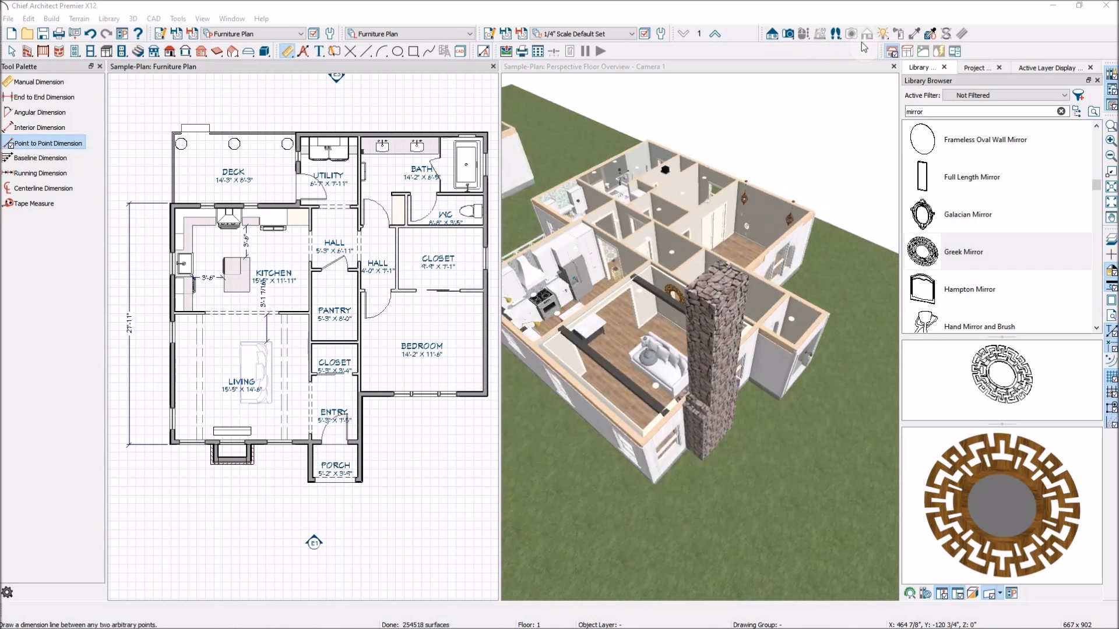
{"action": "left_click", "coordinate": [710, 114]}
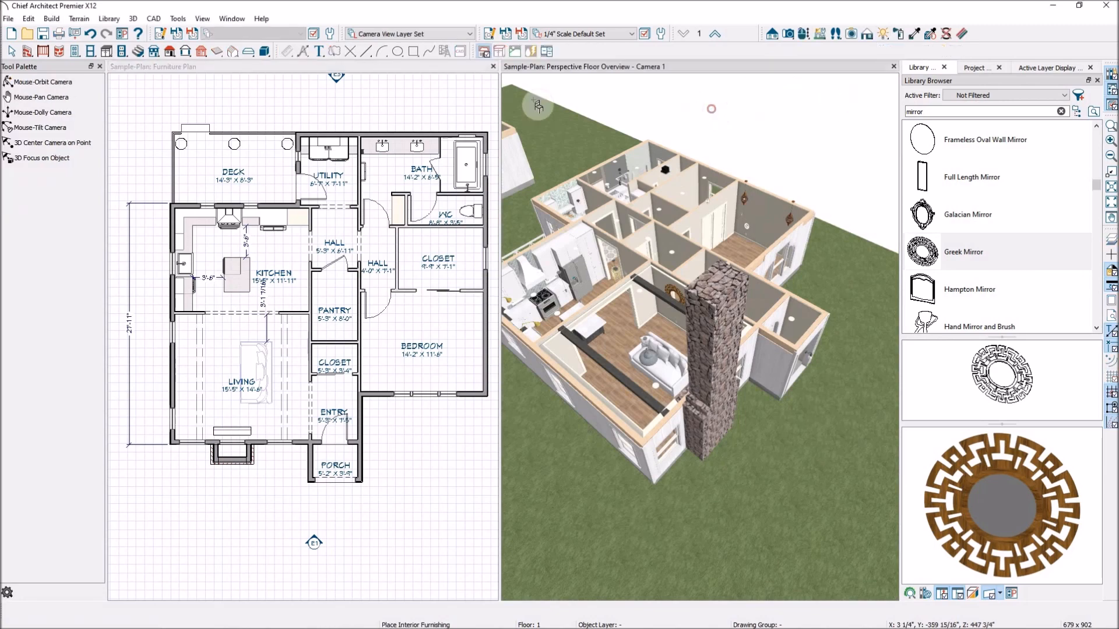
{"action": "left_click", "coordinate": [45, 81]}
{"action": "left_click_drag", "start_coordinate": [612, 246], "coordinate": [622, 214]}
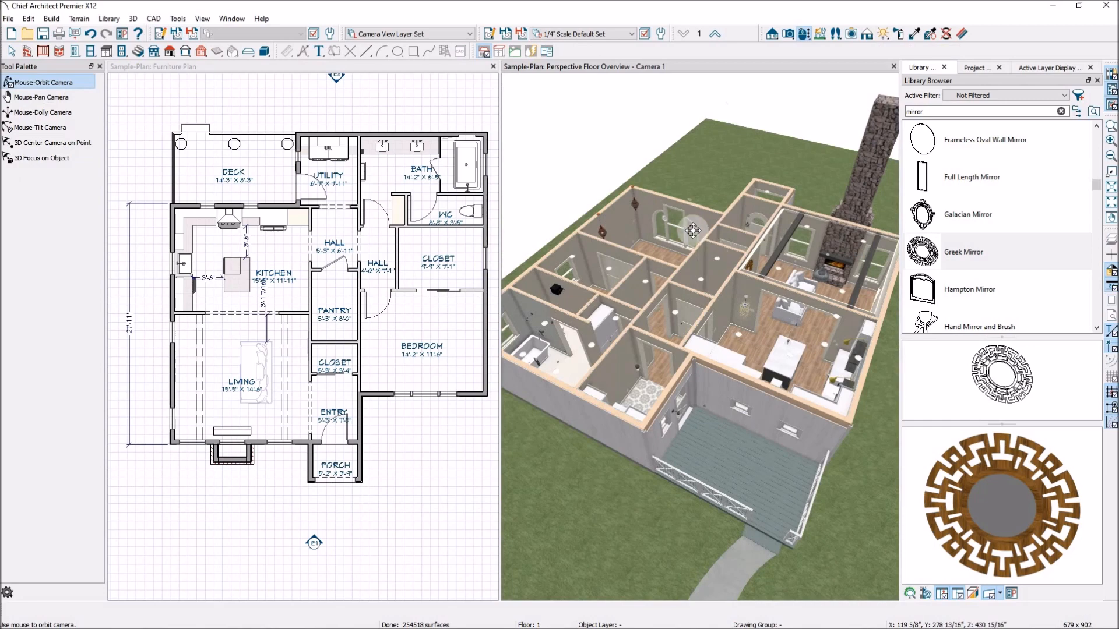
{"action": "scroll", "coordinate": [665, 211], "scroll_direction": "up", "scroll_amount": 5}
{"action": "scroll", "coordinate": [666, 211], "scroll_direction": "down", "scroll_amount": 2}
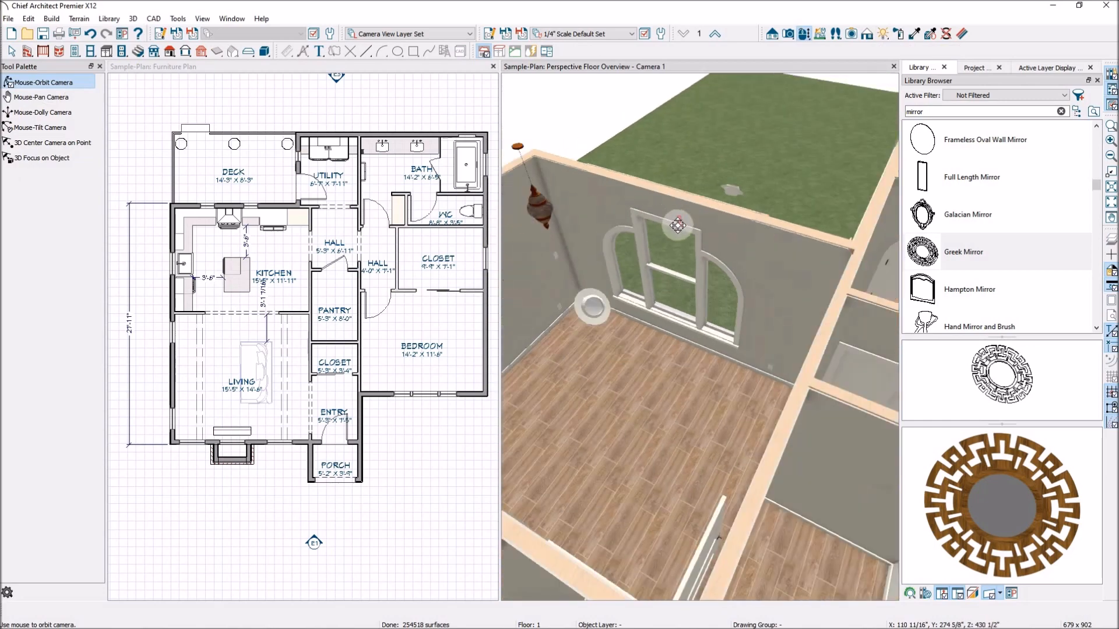
{"action": "key", "text": "space"}
{"action": "left_click", "coordinate": [676, 226]}
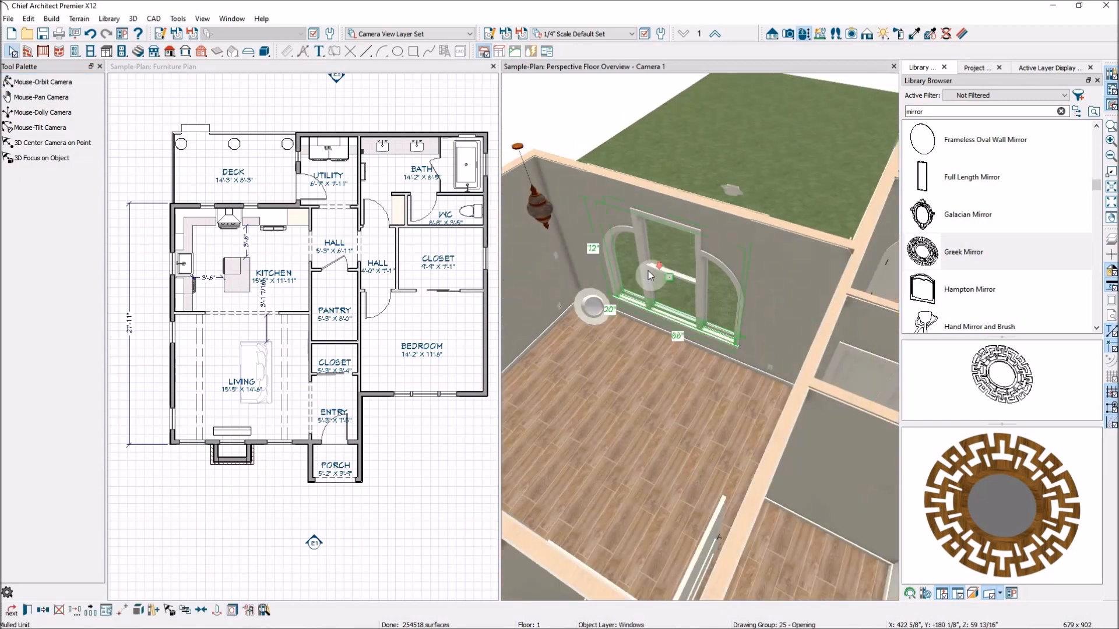
- Open the closet window's specification from the 3D floor overview and show its Treatments settings
{"action": "scroll", "coordinate": [647, 271], "scroll_direction": "down", "scroll_amount": 4}
{"action": "scroll", "coordinate": [577, 327], "scroll_direction": "up", "scroll_amount": 5}
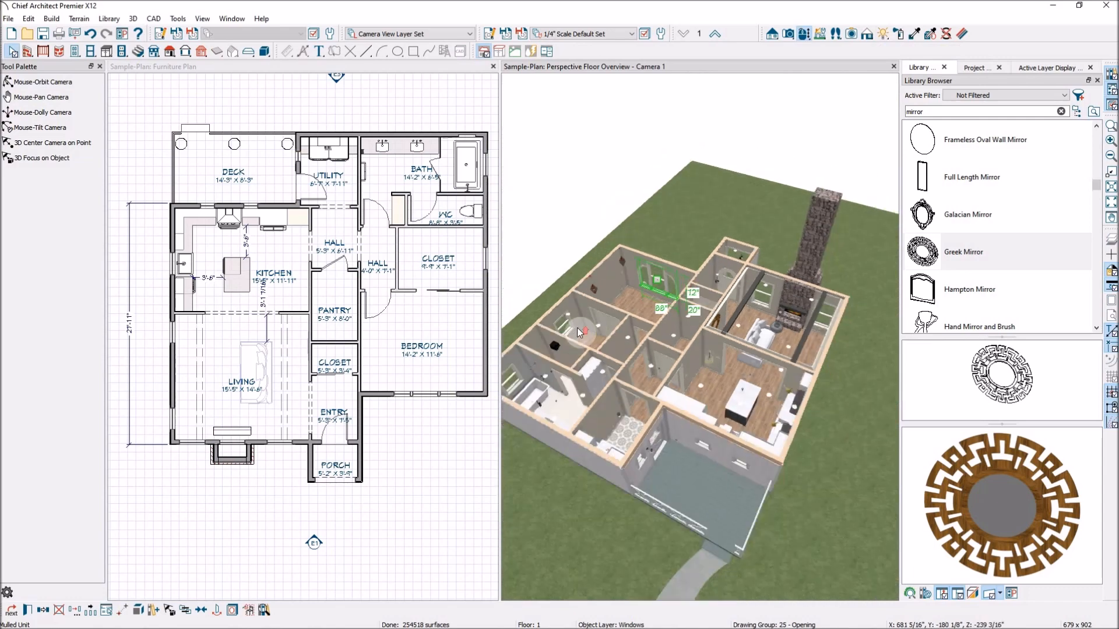
{"action": "left_click", "coordinate": [541, 301]}
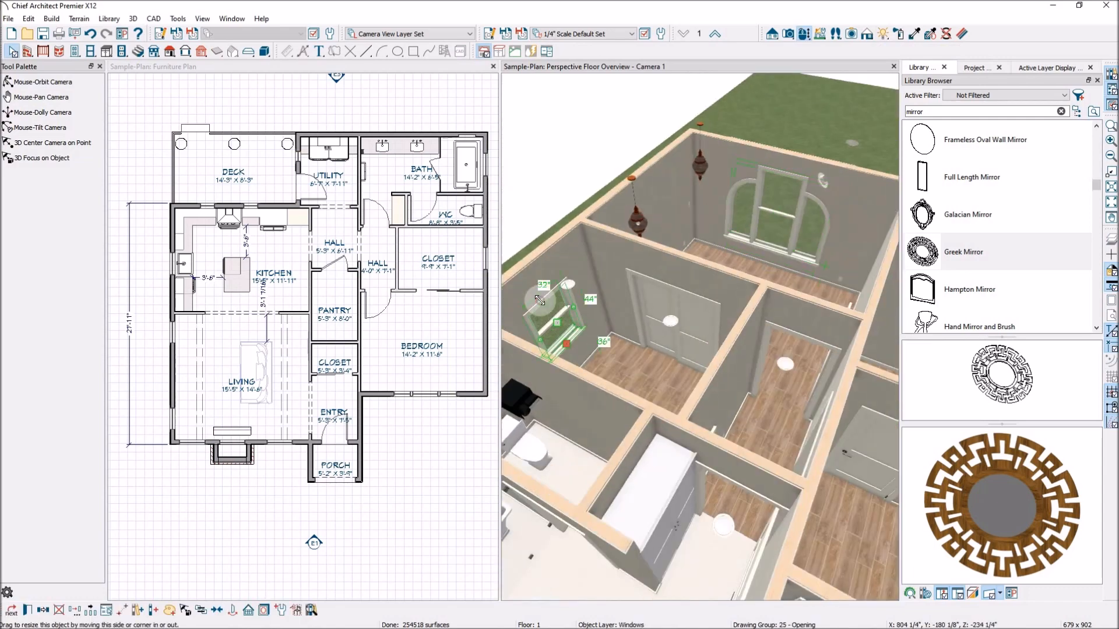
{"action": "double_click", "coordinate": [540, 300]}
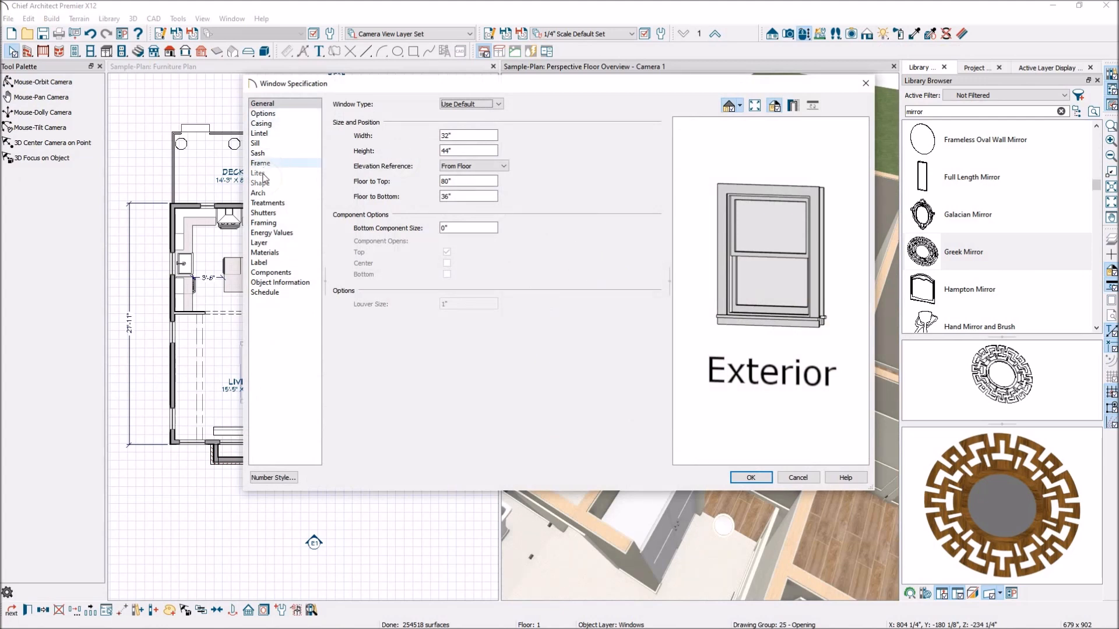
{"action": "left_click", "coordinate": [270, 205]}
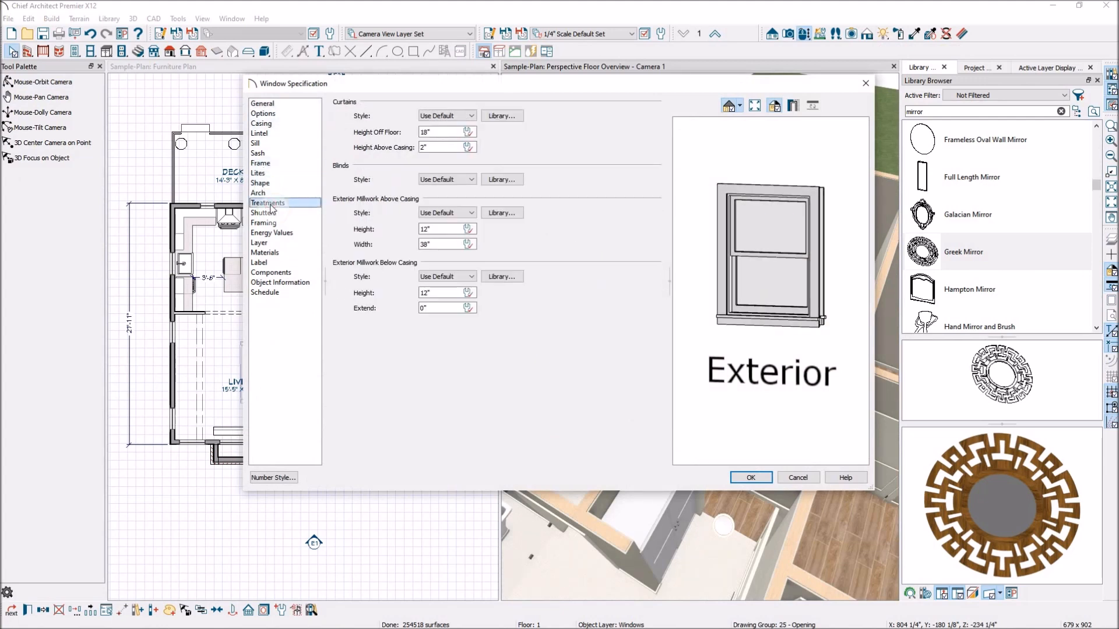
- Assign the Pencil curtain from the core catalog's Flat curtains to the window and turn the preview to the interior side
{"action": "left_click", "coordinate": [472, 116]}
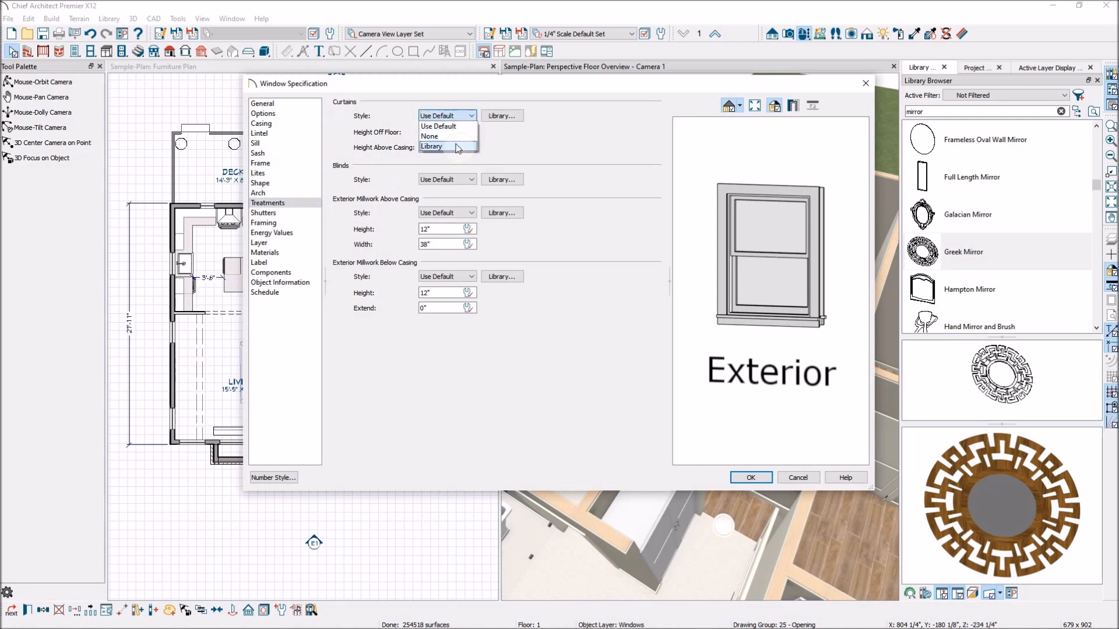
{"action": "left_click", "coordinate": [518, 118]}
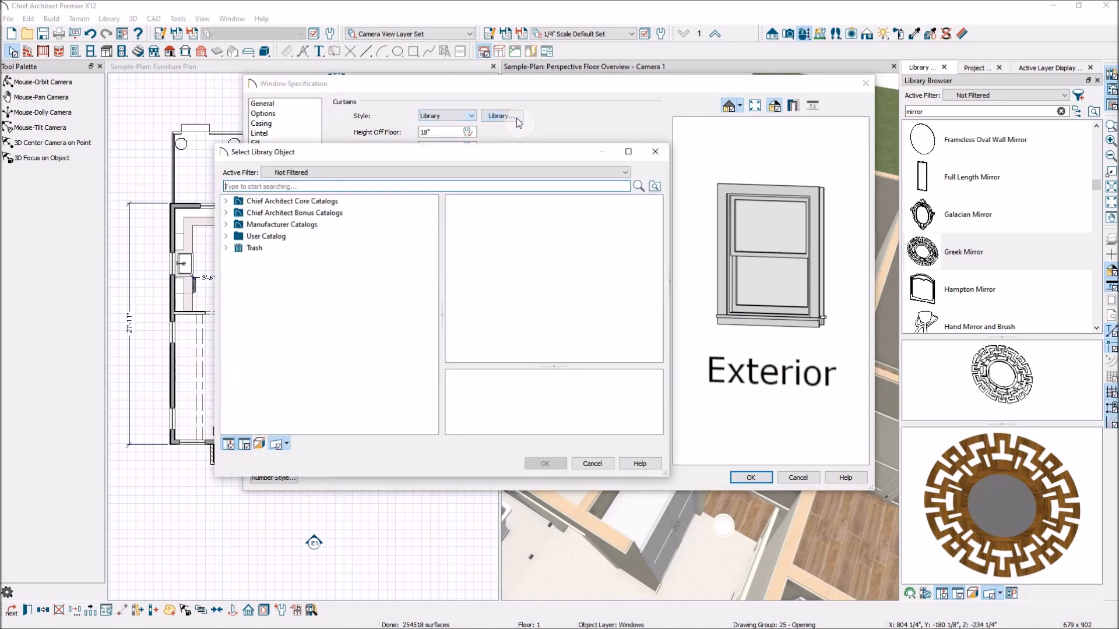
{"action": "left_click", "coordinate": [227, 201]}
{"action": "left_click", "coordinate": [238, 236]}
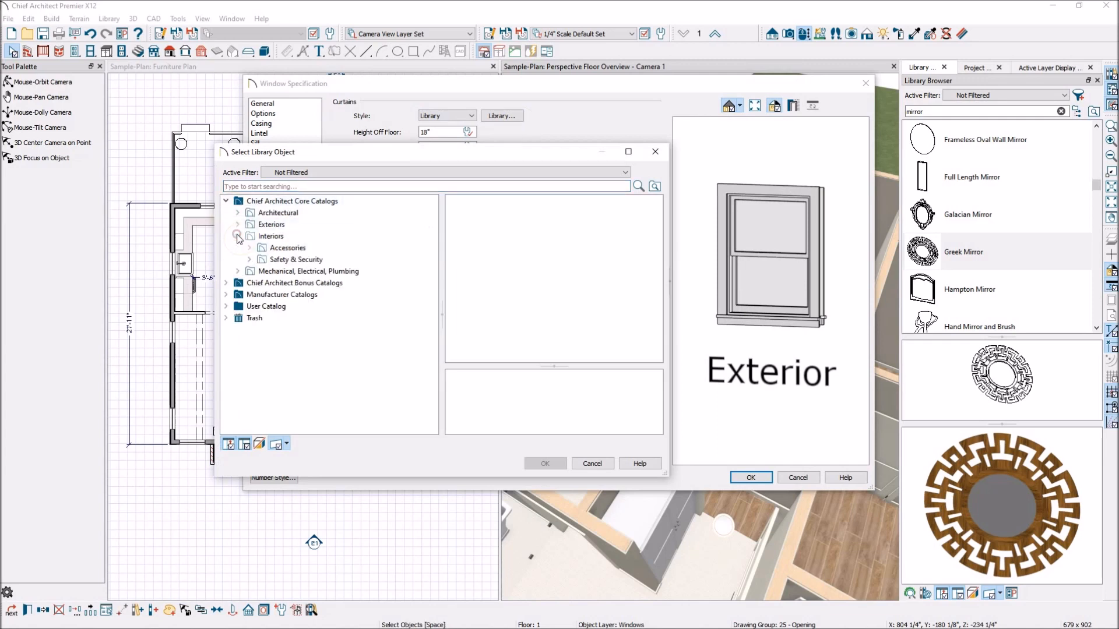
{"action": "left_click", "coordinate": [249, 249]}
{"action": "left_click", "coordinate": [261, 259]}
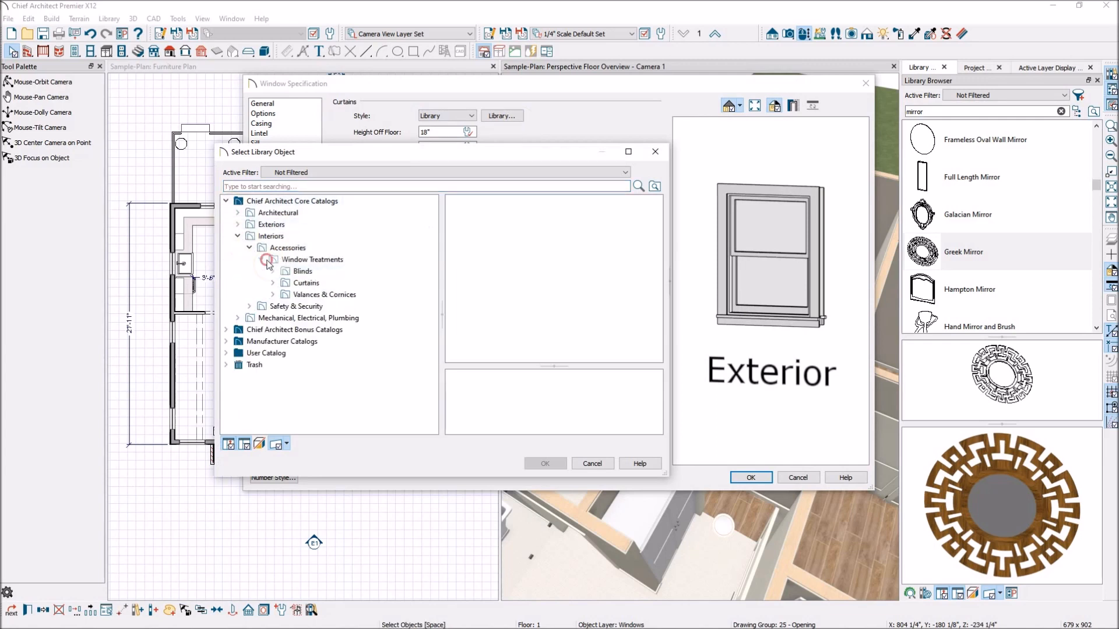
{"action": "left_click", "coordinate": [293, 284]}
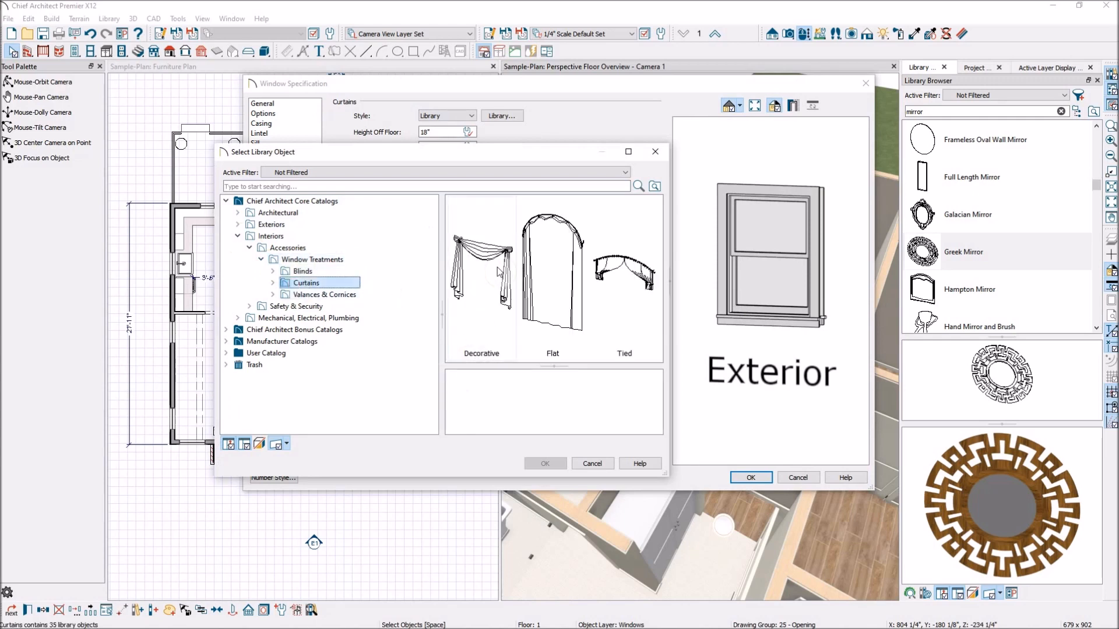
{"action": "double_click", "coordinate": [550, 274]}
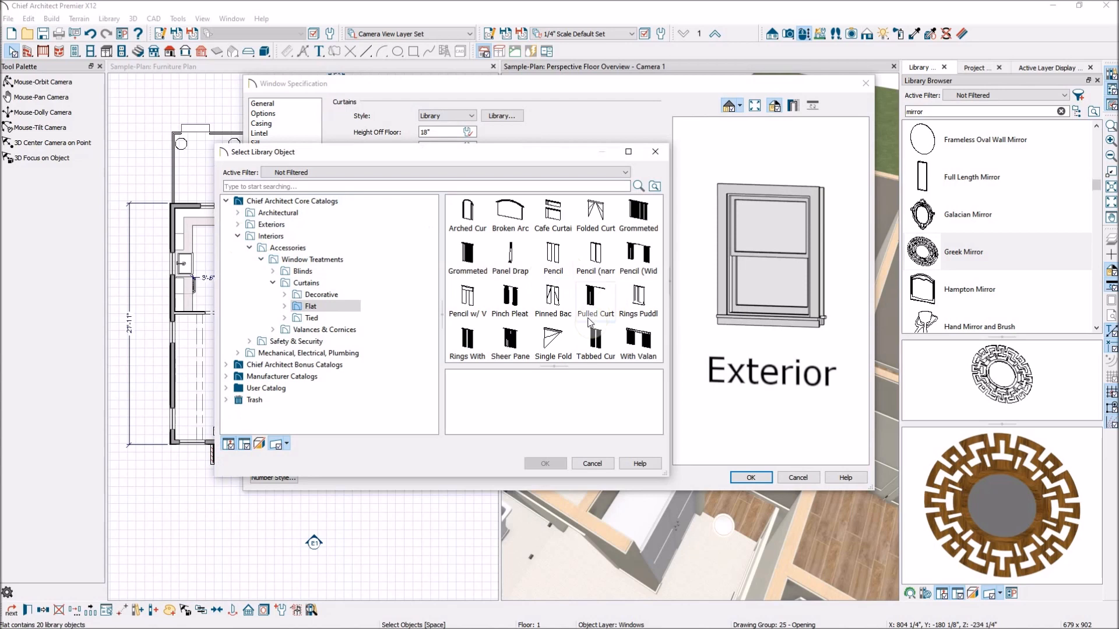
{"action": "left_click", "coordinate": [553, 255]}
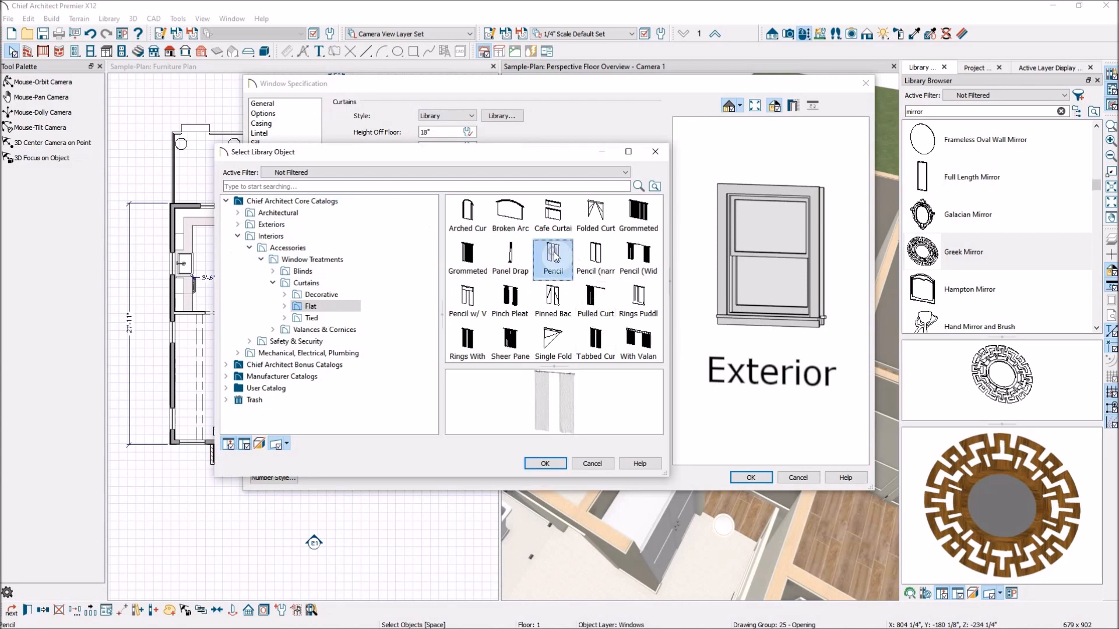
{"action": "left_click", "coordinate": [557, 465]}
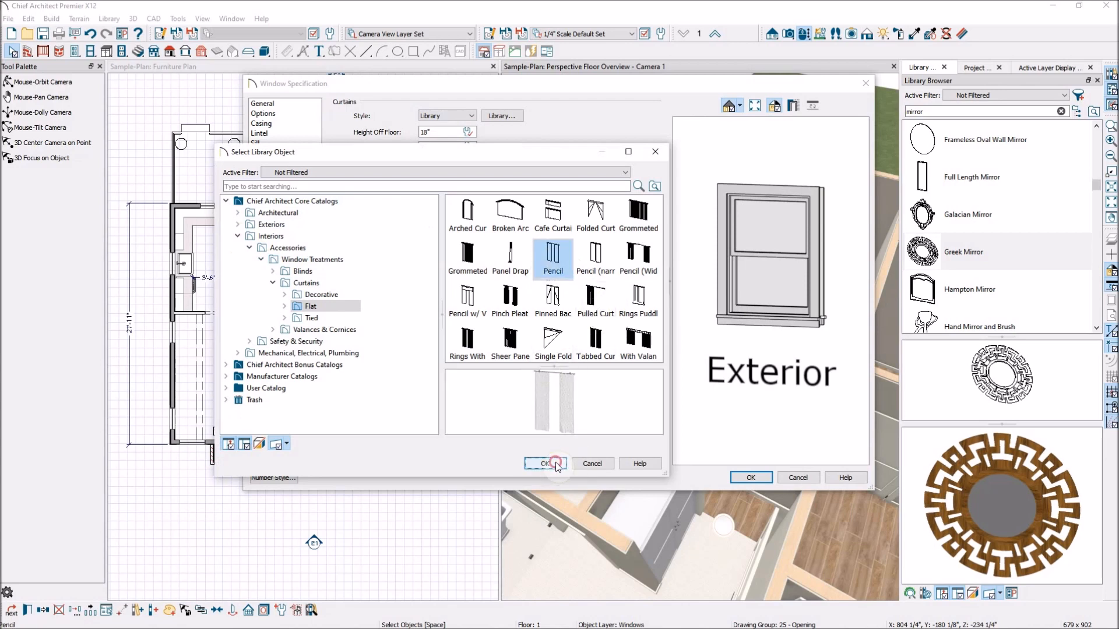
{"action": "left_click_drag", "start_coordinate": [827, 347], "coordinate": [676, 328]}
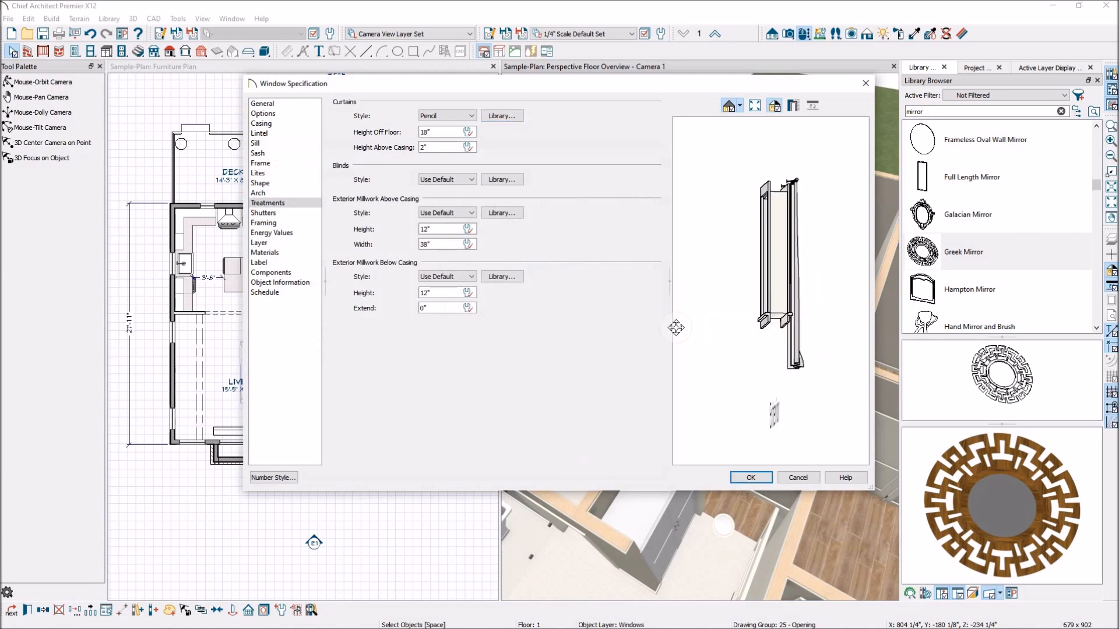
{"action": "left_click_drag", "start_coordinate": [796, 329], "coordinate": [742, 361]}
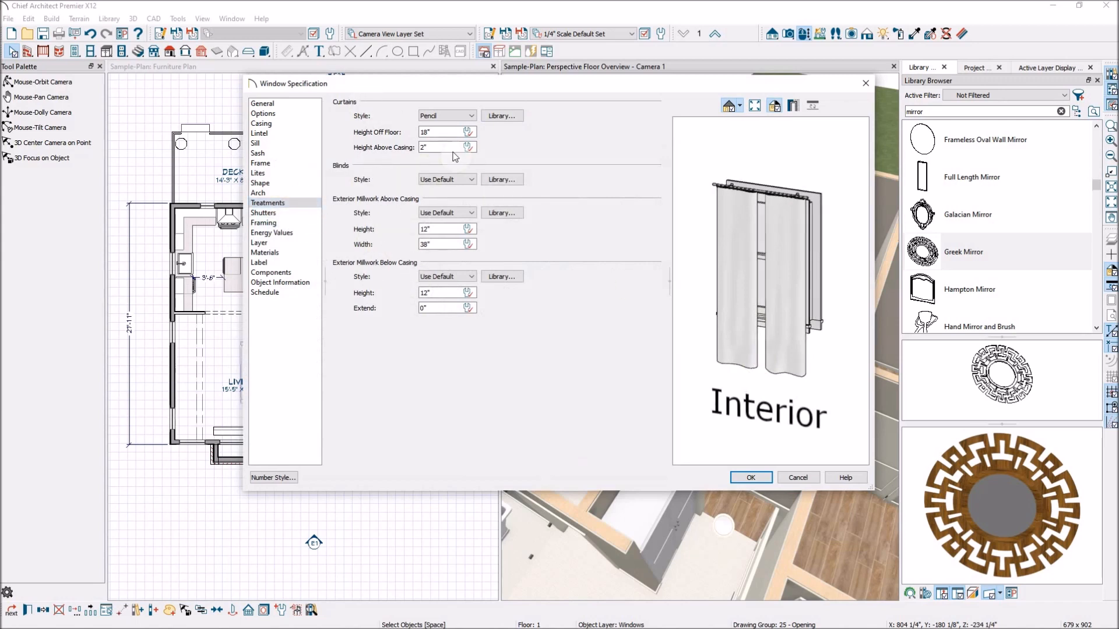
- Set the window's curtain style to None and its blinds style to the Pulled blind from the library's Roman Blinds
{"action": "left_click", "coordinate": [471, 116]}
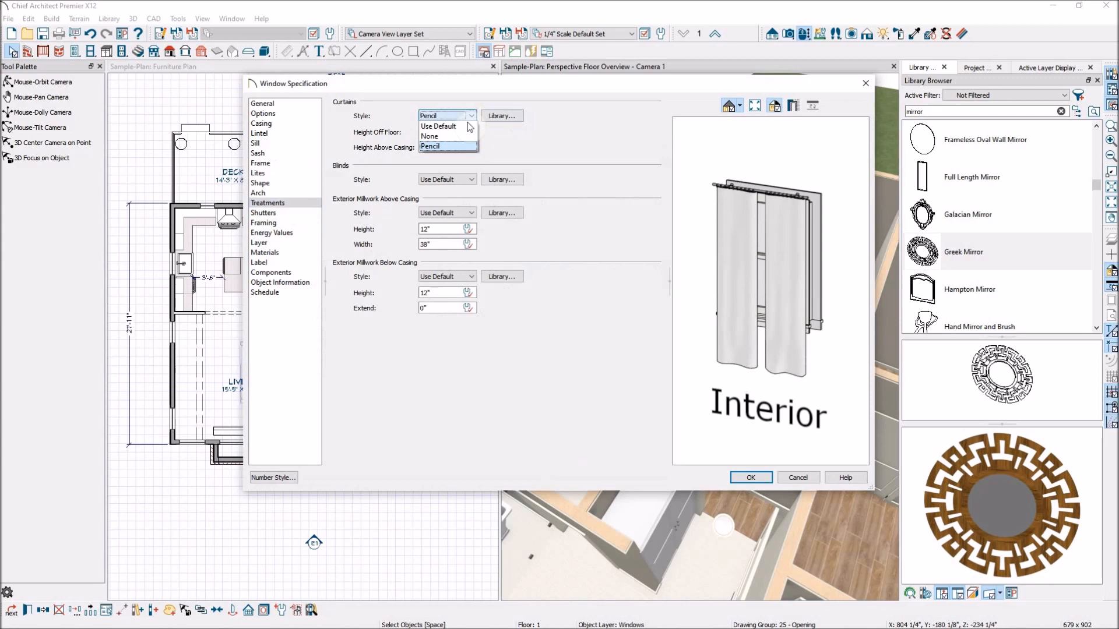
{"action": "left_click", "coordinate": [460, 137]}
{"action": "left_click", "coordinate": [471, 180]}
{"action": "left_click", "coordinate": [501, 179]}
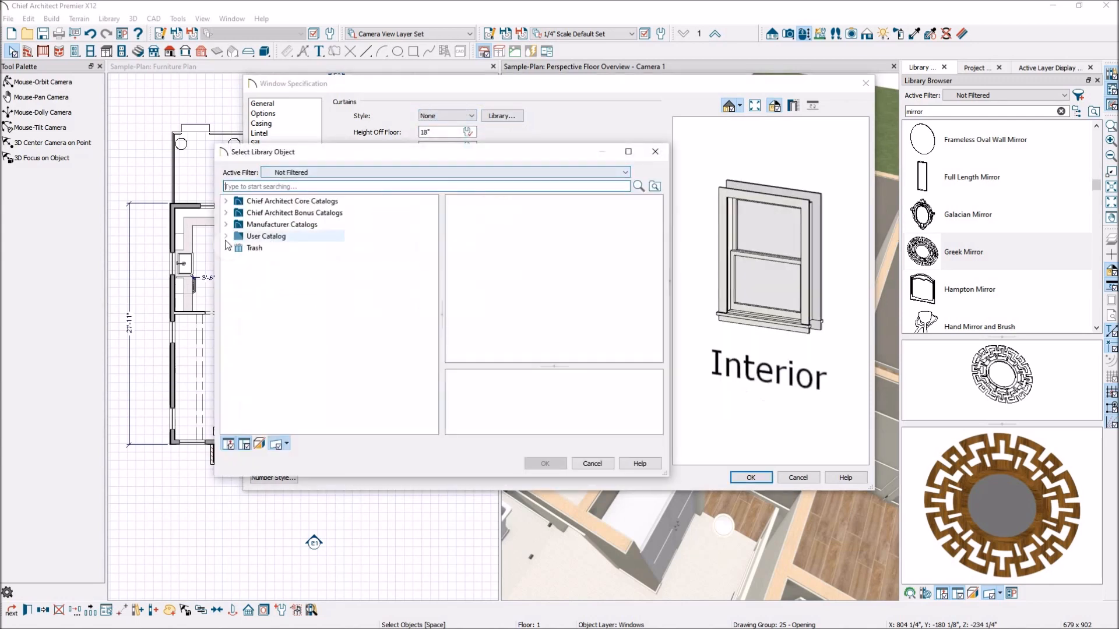
{"action": "left_click", "coordinate": [225, 201]}
{"action": "left_click", "coordinate": [237, 212]}
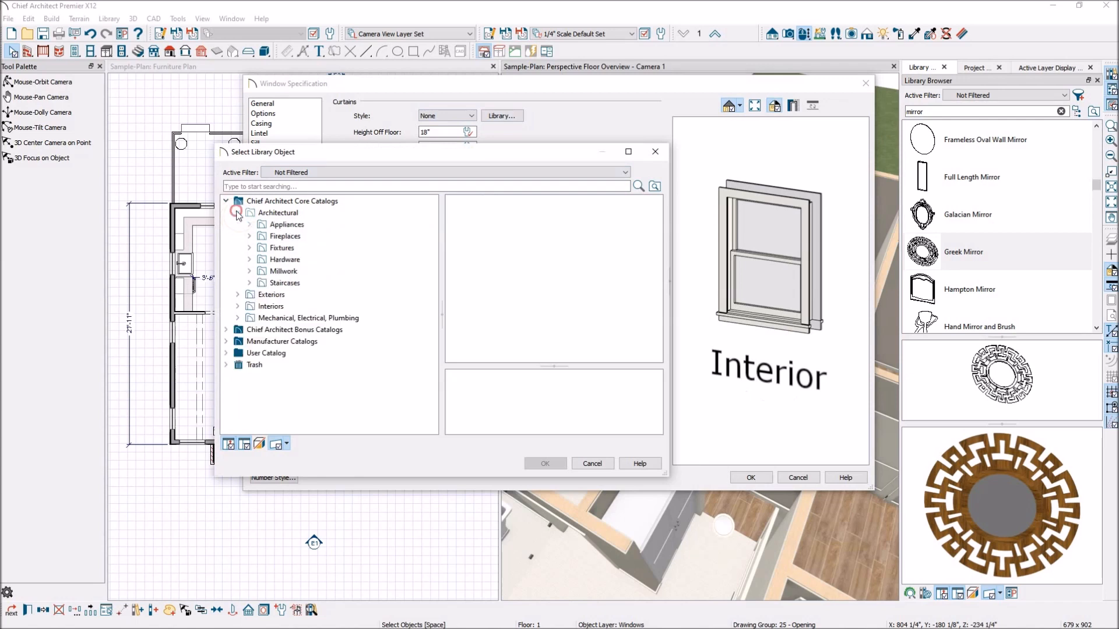
{"action": "left_click", "coordinate": [238, 213]}
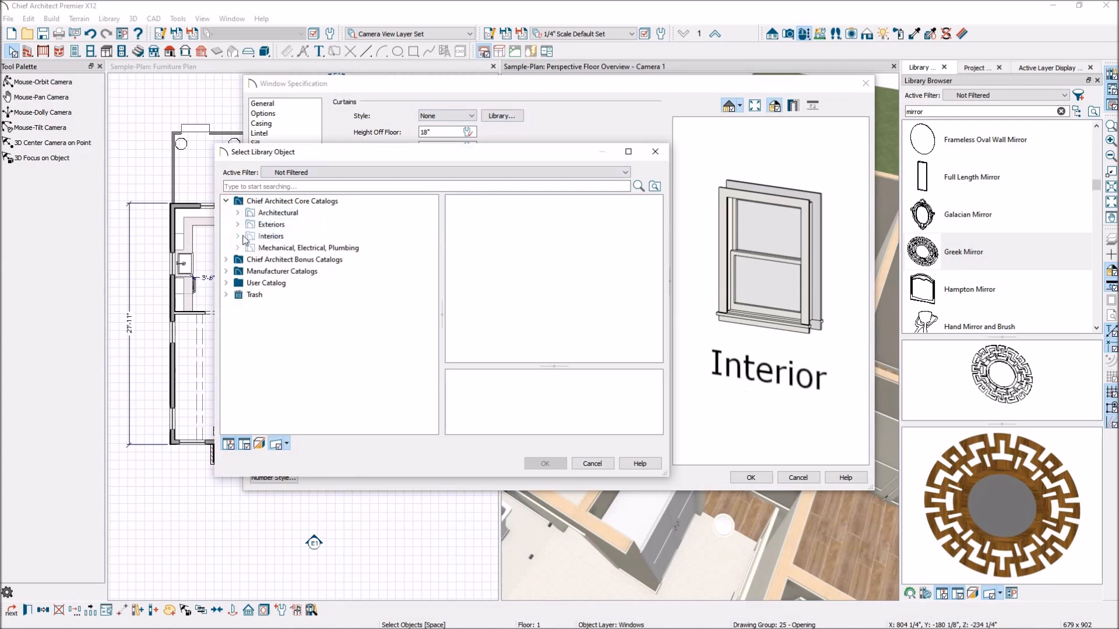
{"action": "left_click", "coordinate": [238, 236]}
{"action": "left_click", "coordinate": [249, 248]}
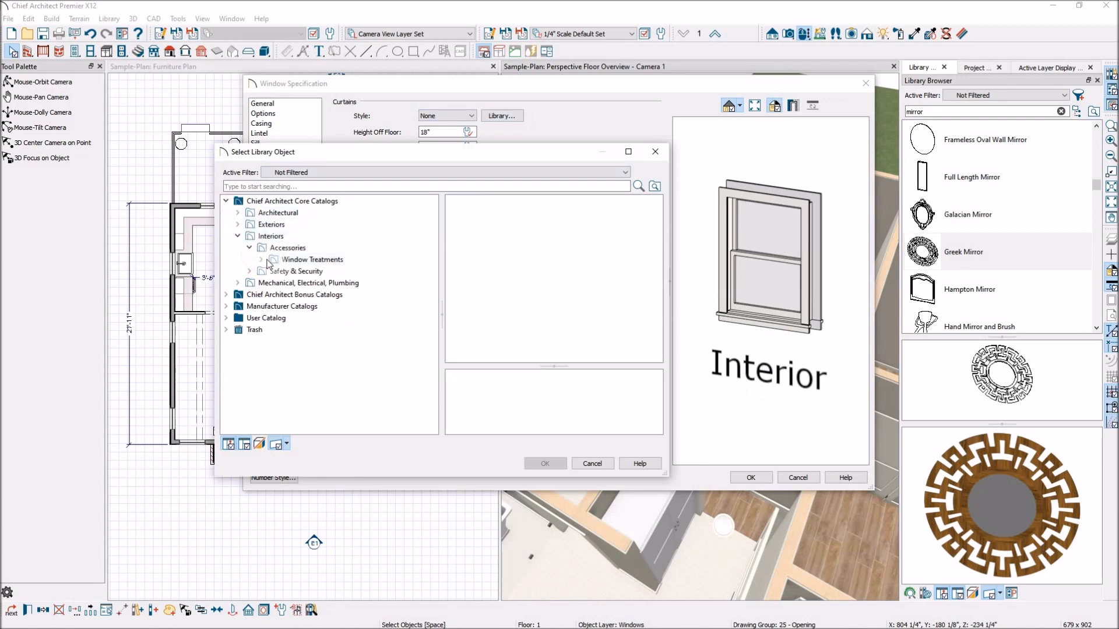
{"action": "left_click", "coordinate": [261, 259]}
{"action": "left_click", "coordinate": [307, 272]}
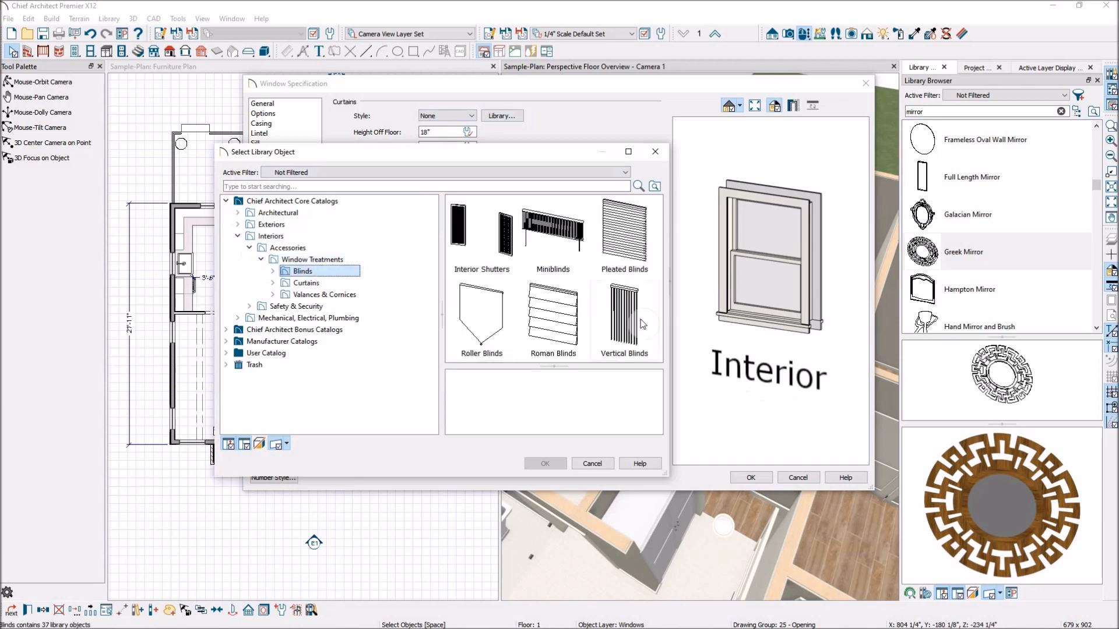
{"action": "double_click", "coordinate": [556, 316]}
{"action": "left_click", "coordinate": [580, 274]}
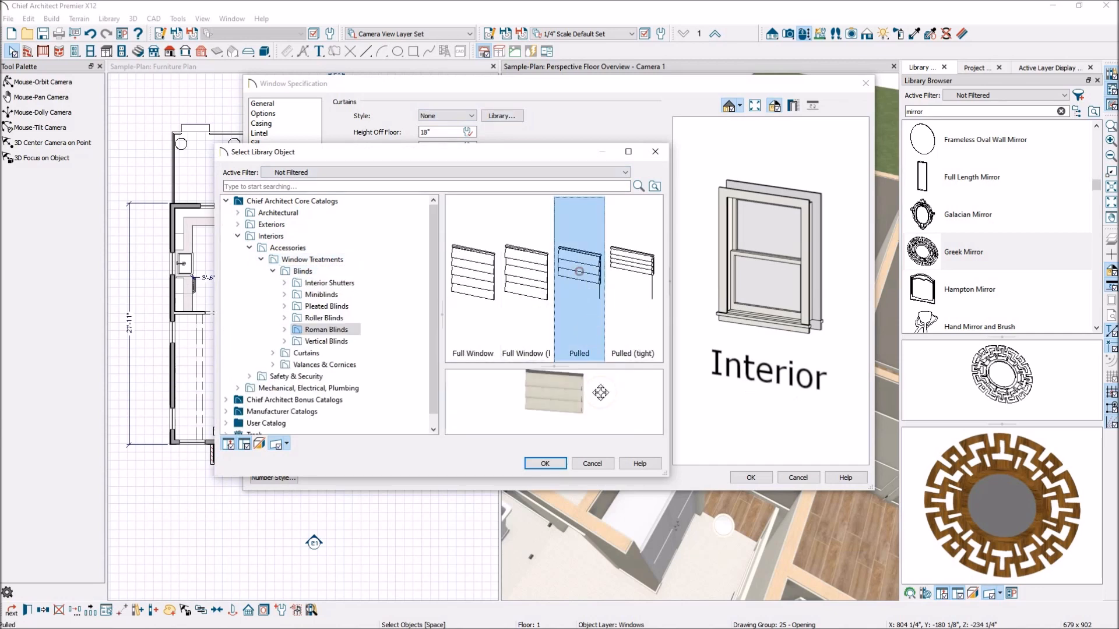
{"action": "left_click", "coordinate": [543, 463]}
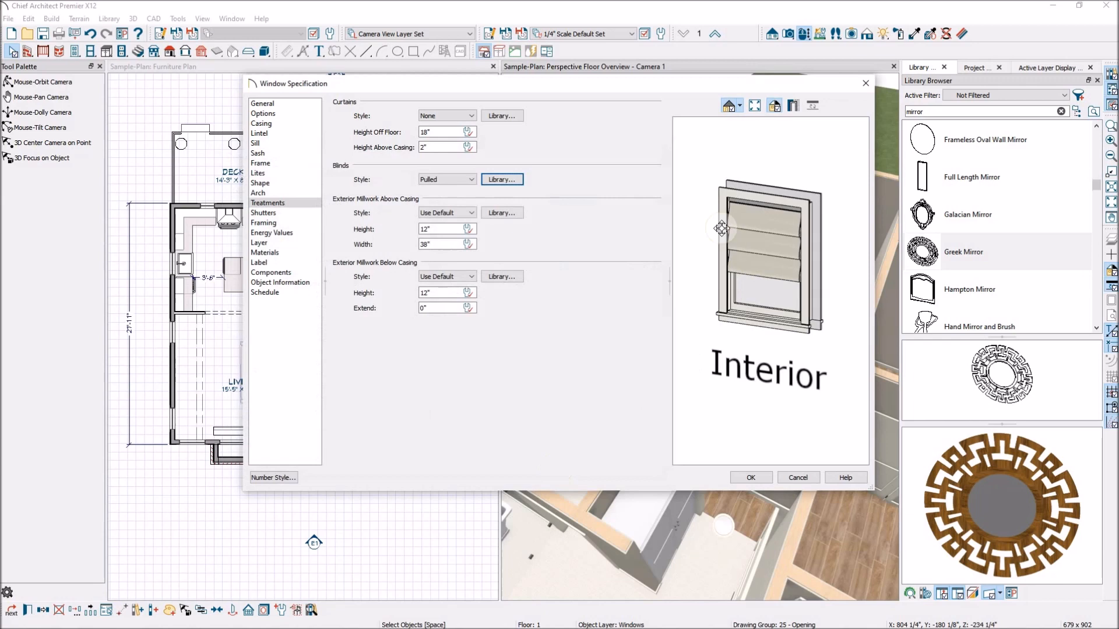
{"action": "left_click_drag", "start_coordinate": [801, 282], "coordinate": [717, 263]}
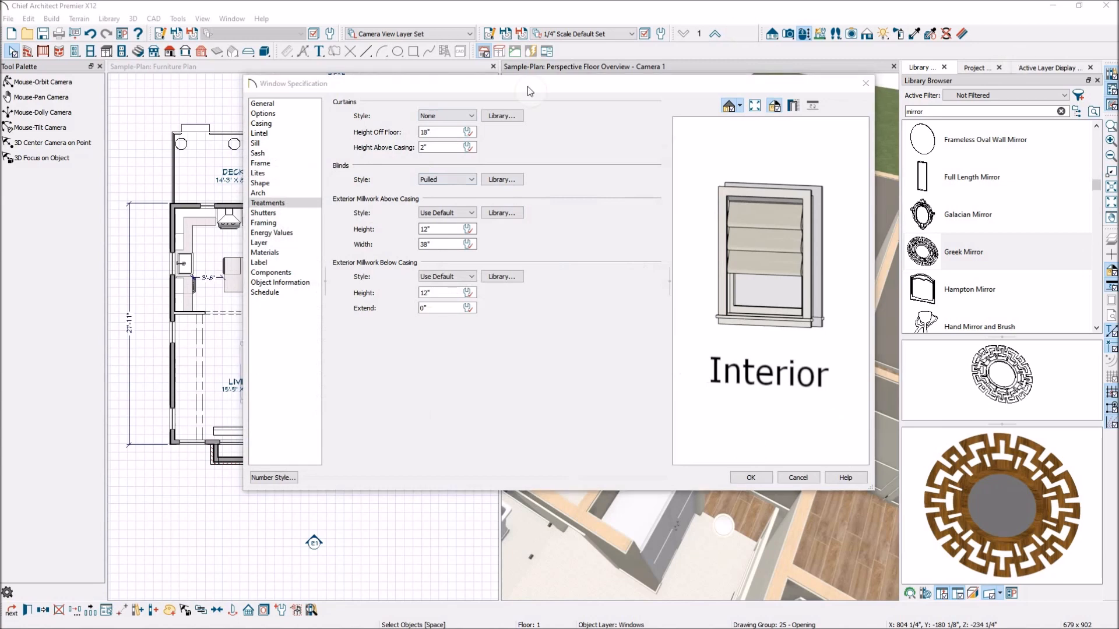
- Set the window's blinds style to None and accept the Window Specification
{"action": "left_click", "coordinate": [473, 182]}
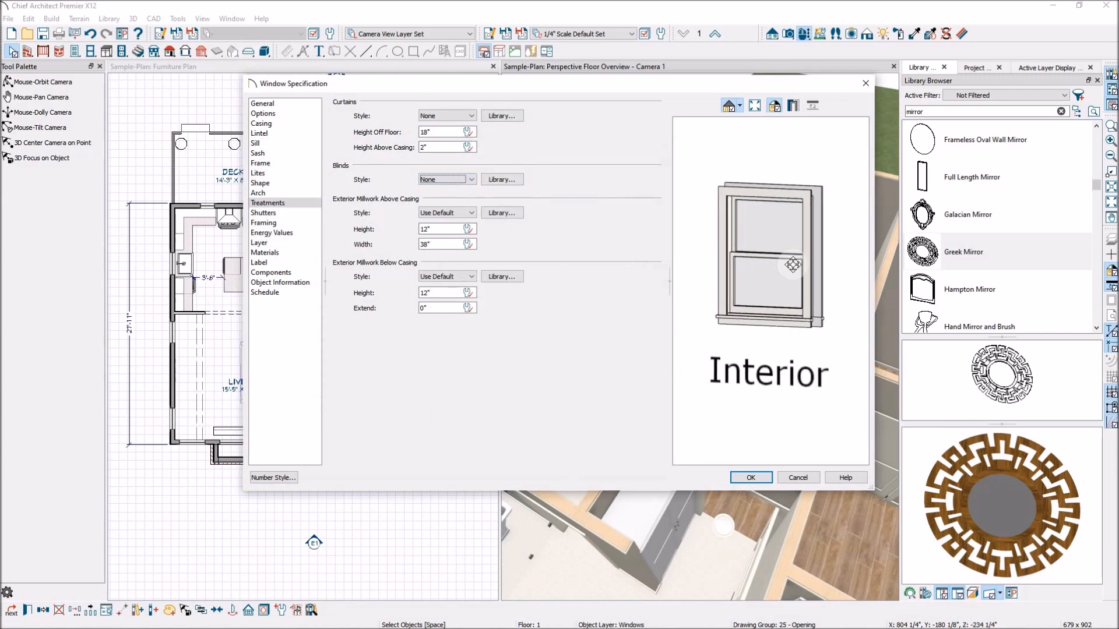
{"action": "left_click", "coordinate": [755, 480]}
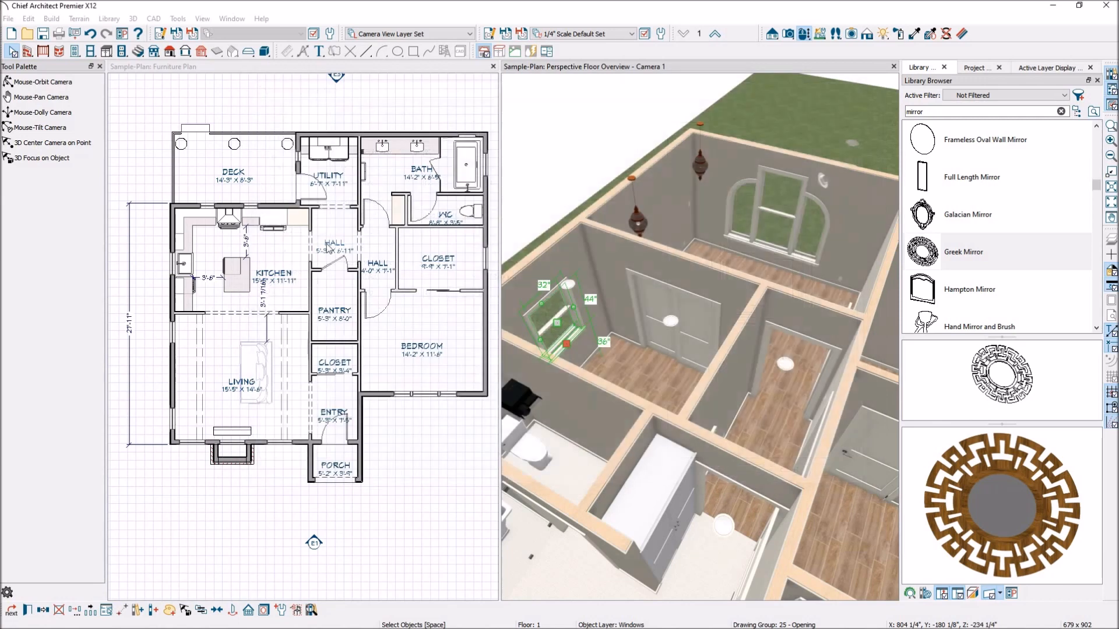
- Clear the library search and browse to the Flat curtains under Interiors, Accessories, Window Treatments
{"action": "left_click", "coordinate": [1058, 111]}
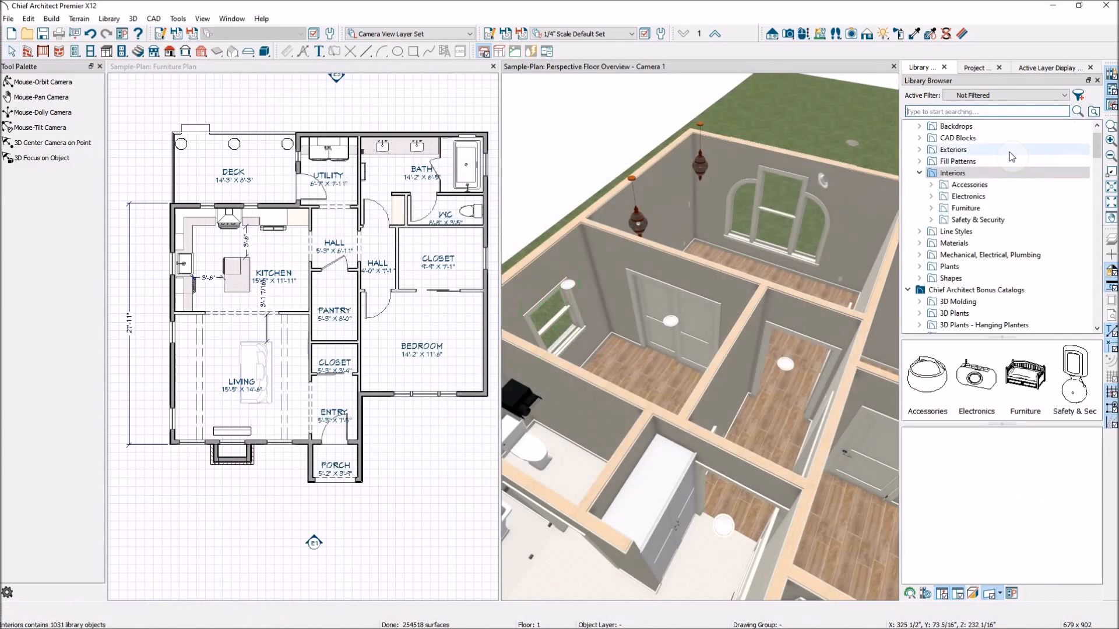
{"action": "left_click", "coordinate": [976, 186]}
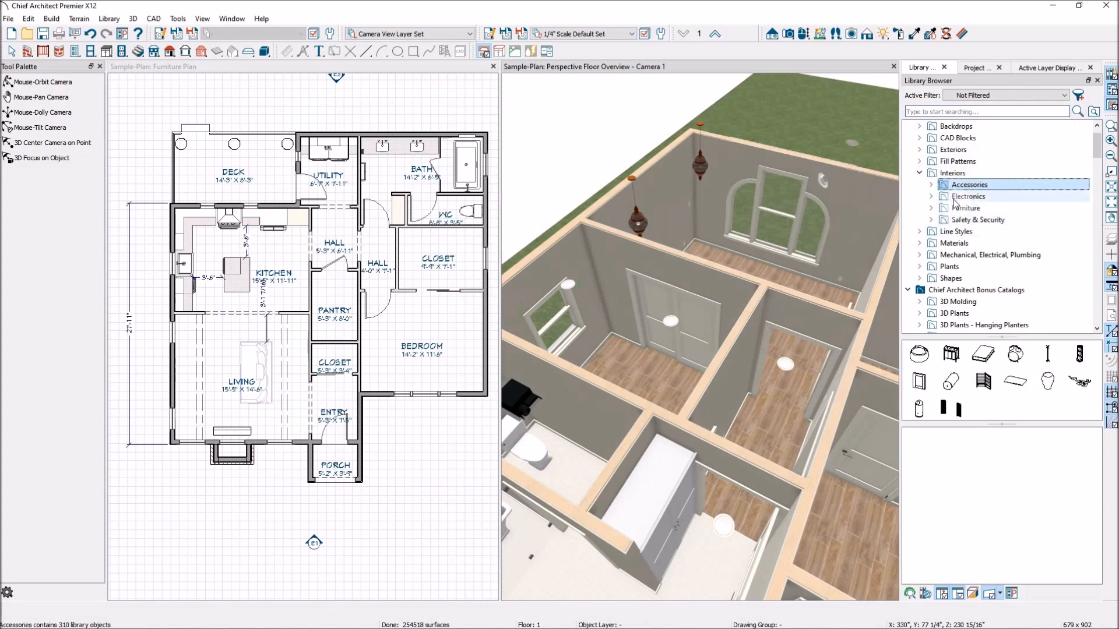
{"action": "left_click", "coordinate": [932, 184]}
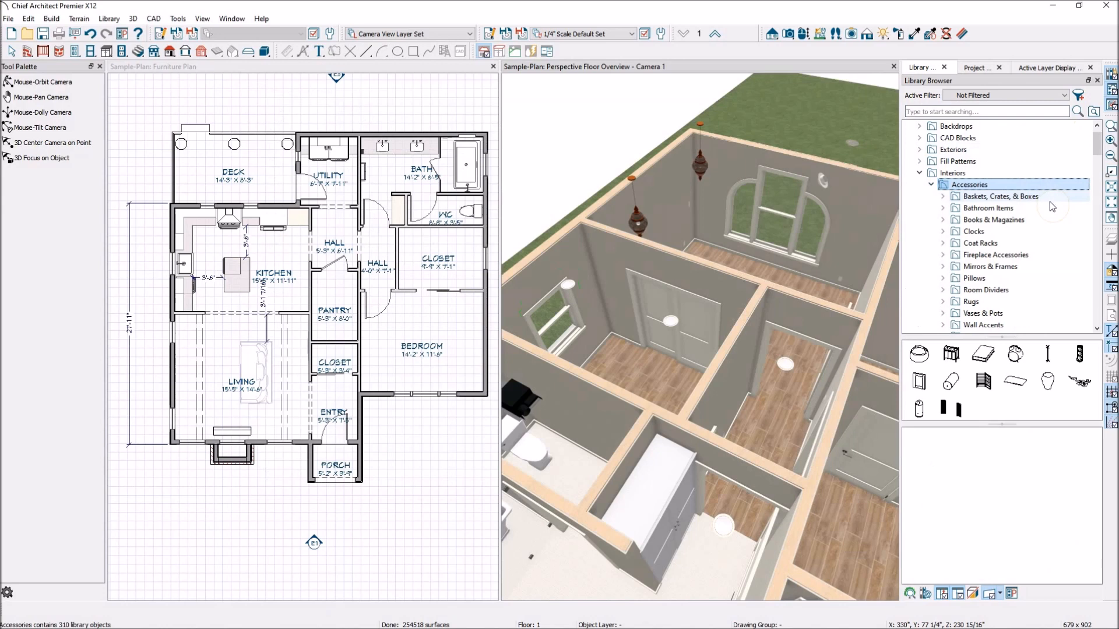
{"action": "scroll", "coordinate": [1043, 222], "scroll_direction": "down", "scroll_amount": 2}
{"action": "left_click", "coordinate": [1014, 279]}
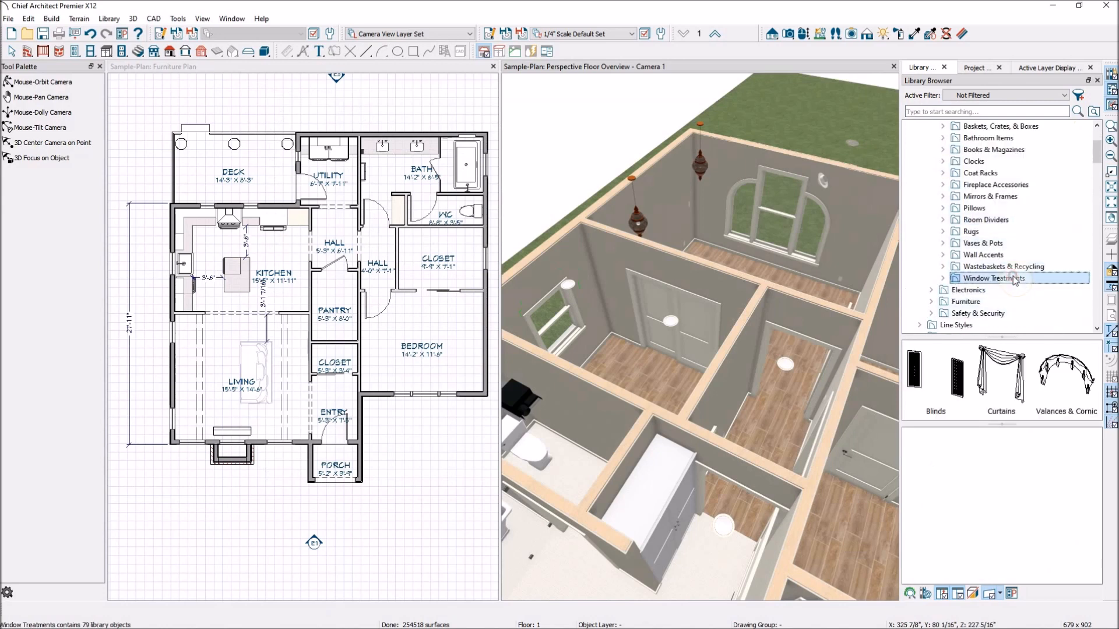
{"action": "double_click", "coordinate": [1010, 363]}
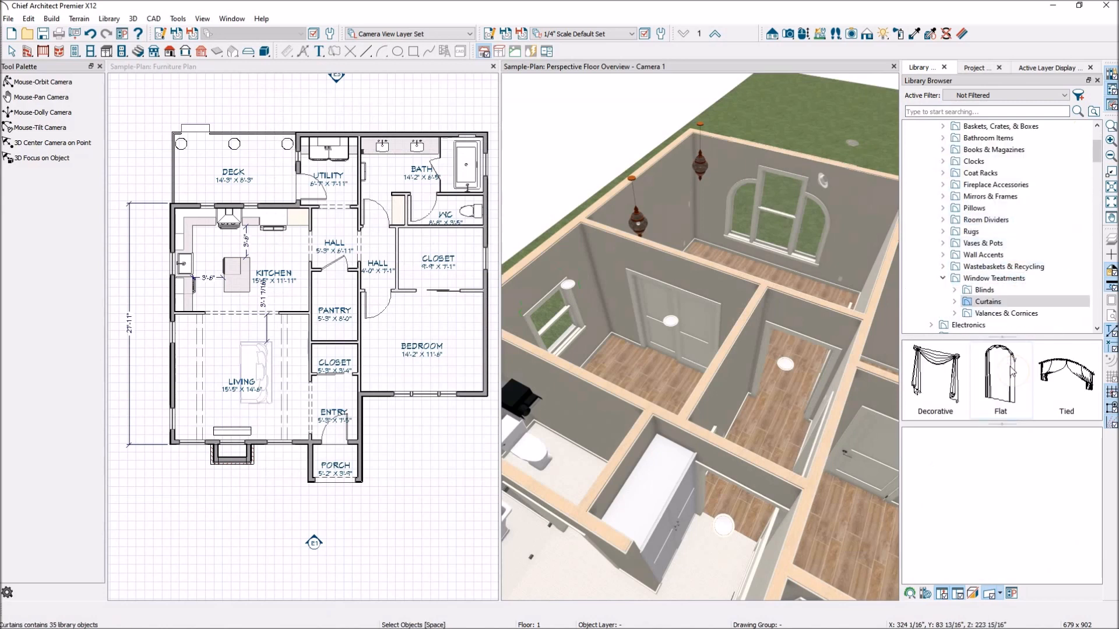
{"action": "double_click", "coordinate": [1012, 408]}
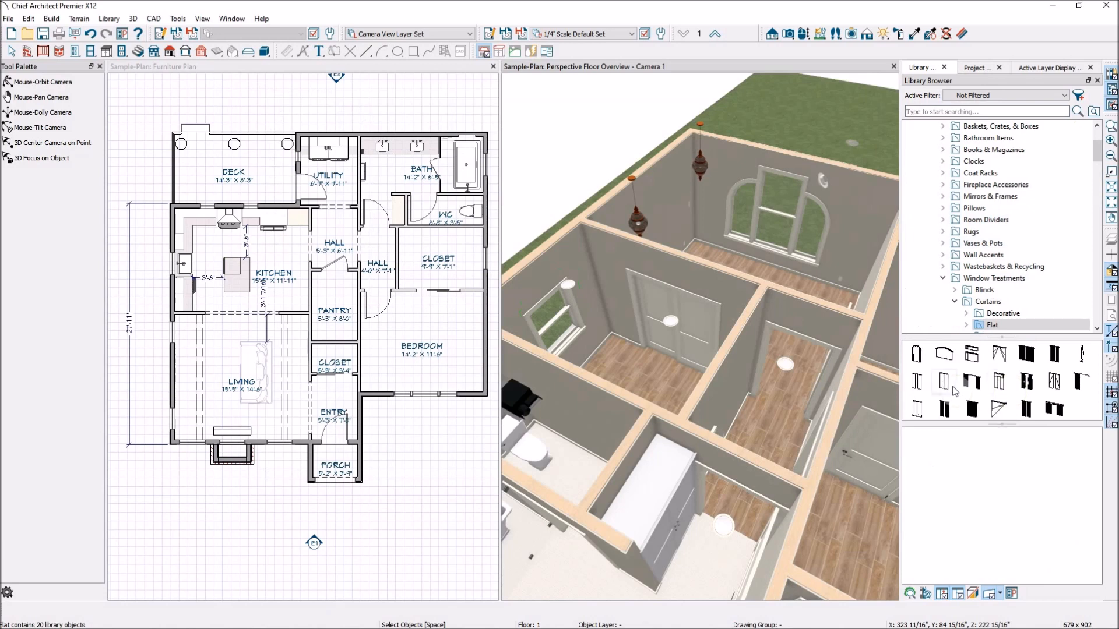
- Place the Pencil (narrow) flat curtain at the bedroom window in the floor plan
{"action": "left_click", "coordinate": [947, 383]}
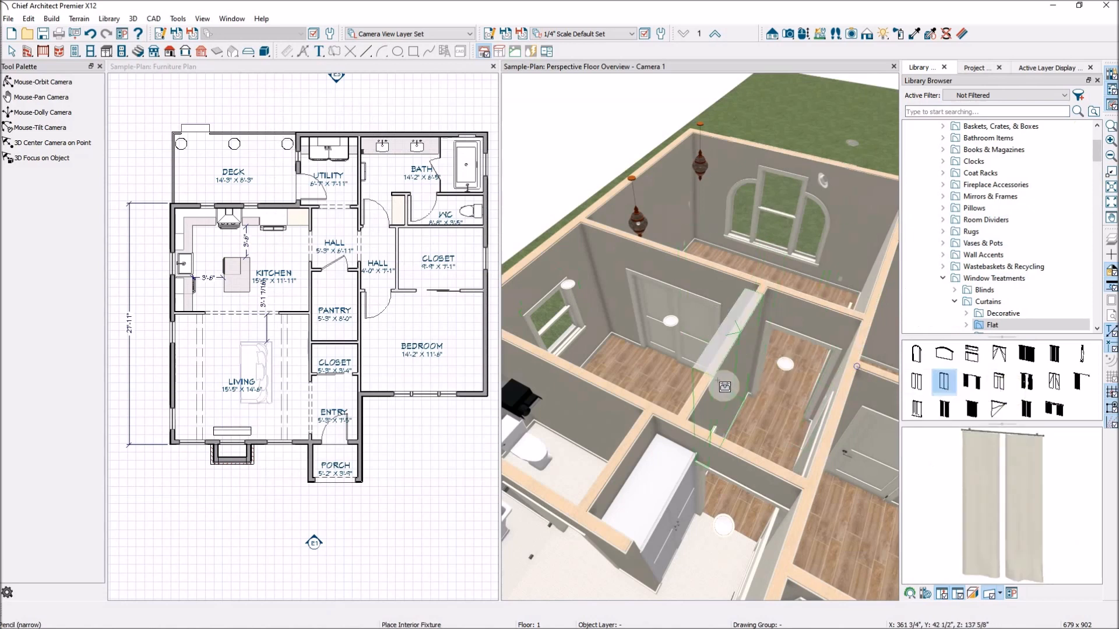
{"action": "scroll", "coordinate": [620, 328], "scroll_direction": "down", "scroll_amount": 3}
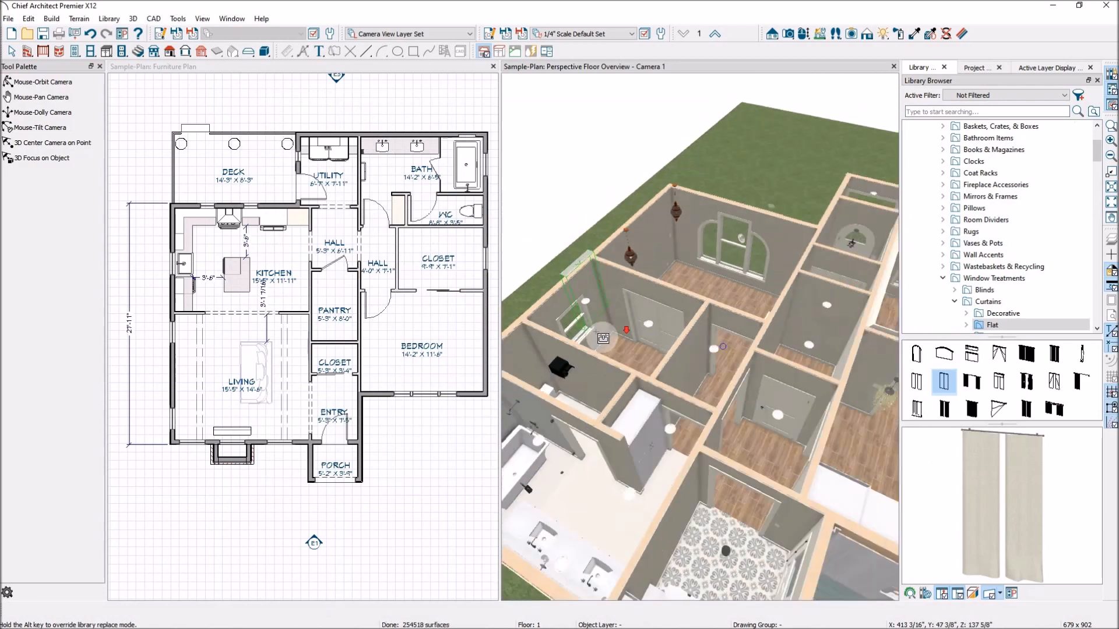
{"action": "scroll", "coordinate": [603, 338], "scroll_direction": "down", "scroll_amount": 3}
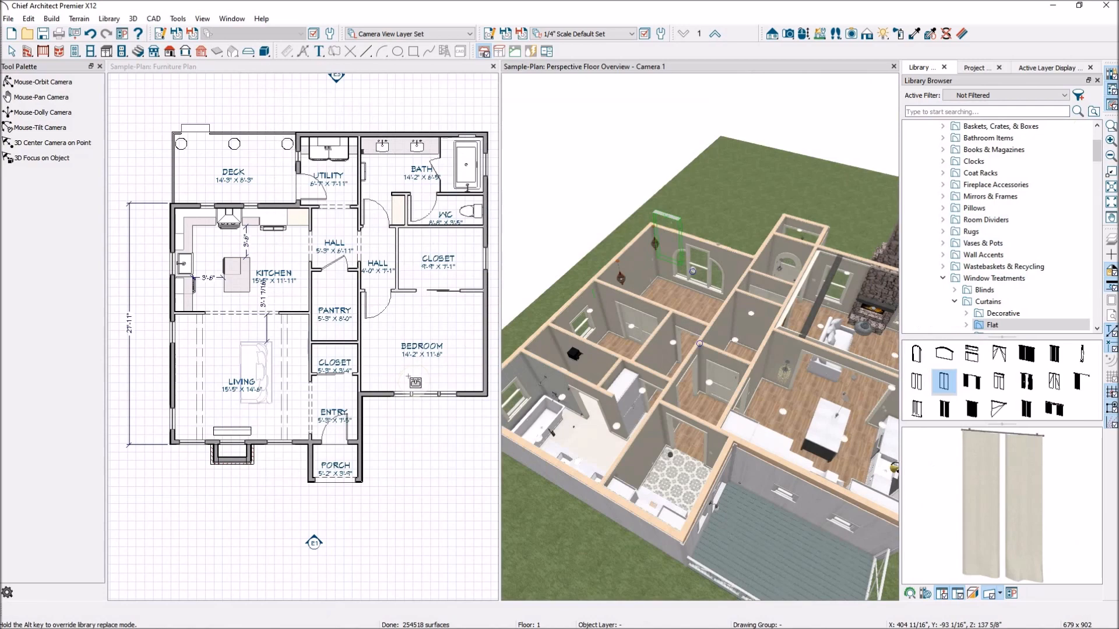
{"action": "left_click", "coordinate": [415, 393]}
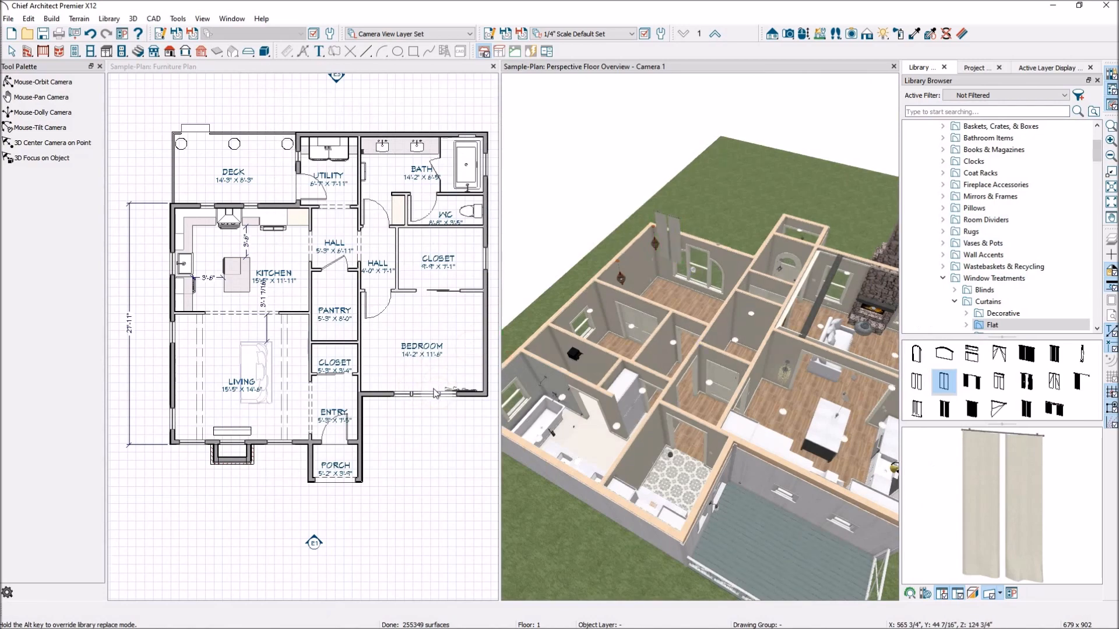
- Place the Pencil flat curtain on the closet's exterior wall near its window in the floor plan
{"action": "scroll", "coordinate": [441, 370], "scroll_direction": "up", "scroll_amount": 2}
{"action": "scroll", "coordinate": [445, 334], "scroll_direction": "down", "scroll_amount": 2}
{"action": "left_click", "coordinate": [351, 67]}
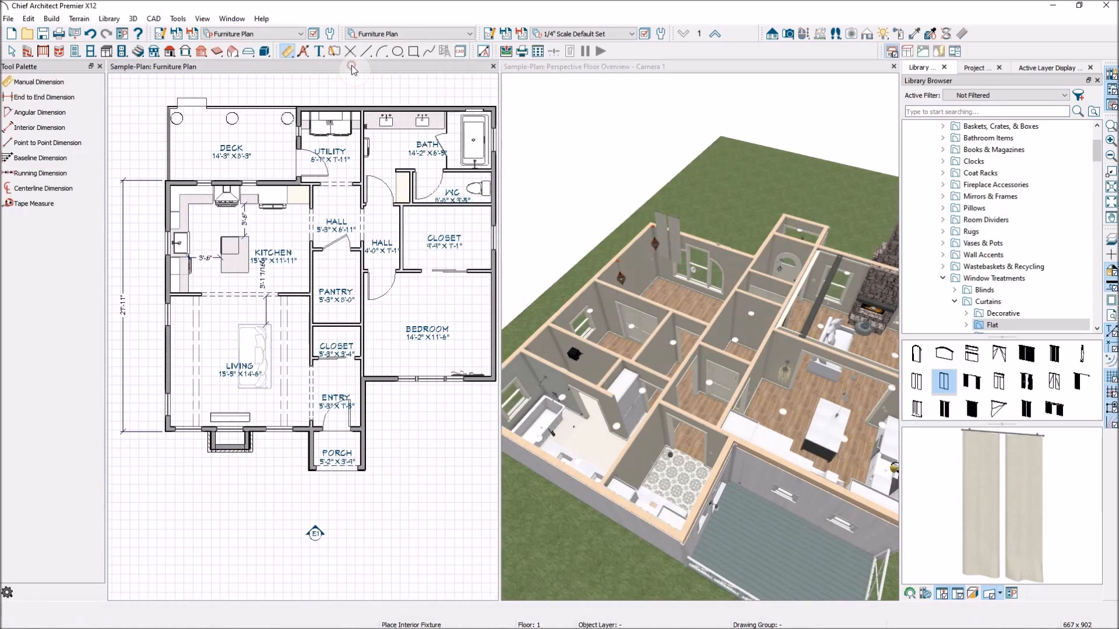
{"action": "left_click", "coordinate": [920, 386]}
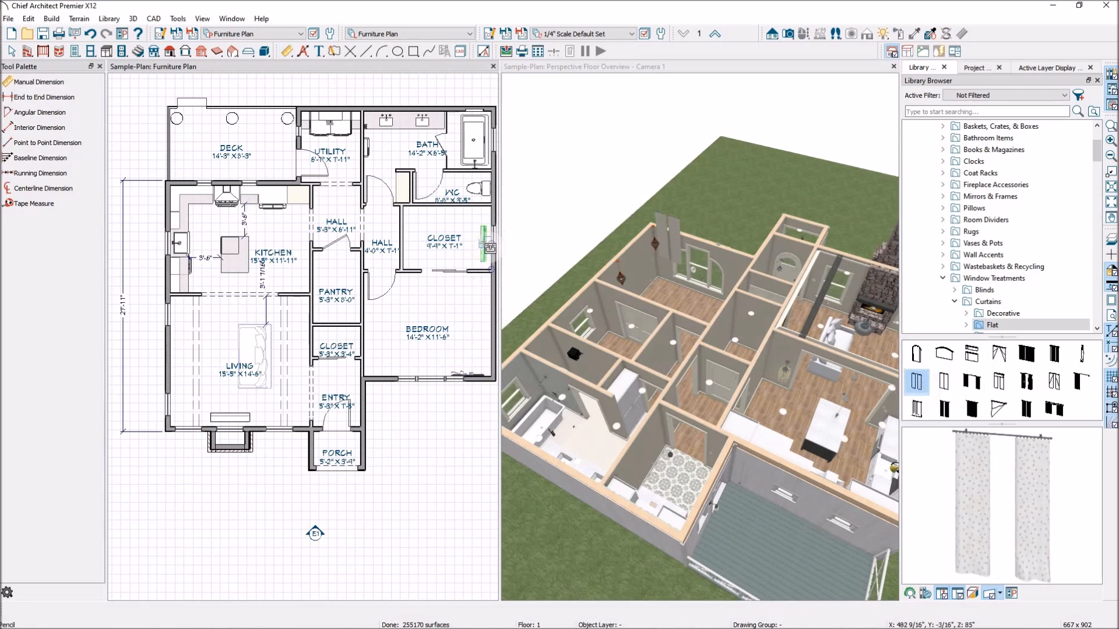
{"action": "left_click", "coordinate": [488, 243]}
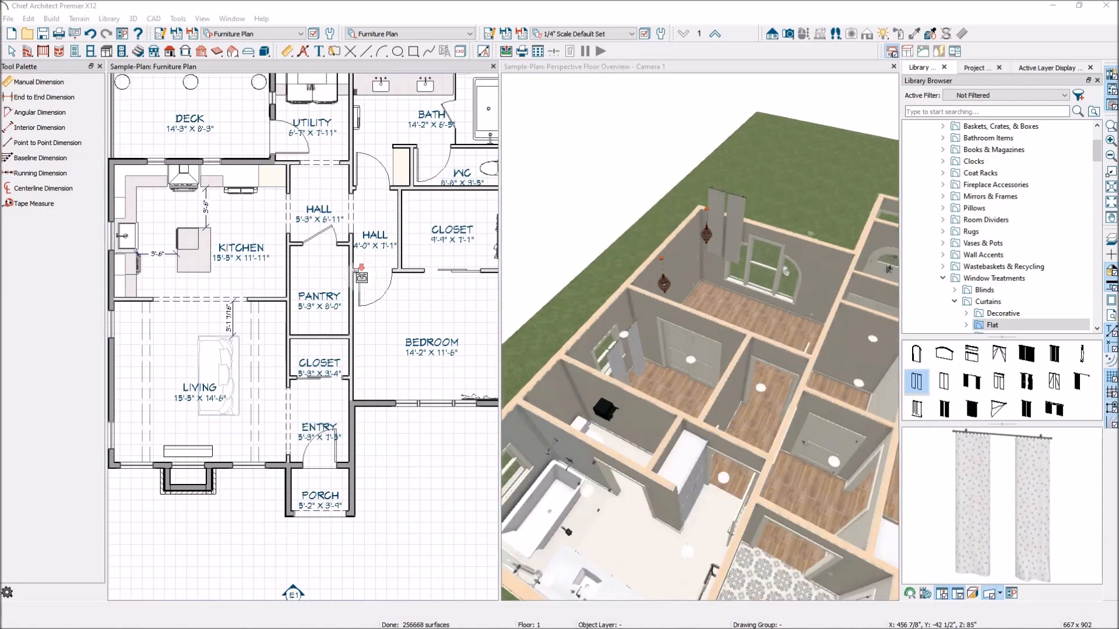
- Lower the bedroom curtain to the floor in the 3D view and stretch it to about 50 9/16" wide and 90" high
{"action": "scroll", "coordinate": [360, 268], "scroll_direction": "down", "scroll_amount": 2}
{"action": "scroll", "coordinate": [685, 296], "scroll_direction": "up", "scroll_amount": 5}
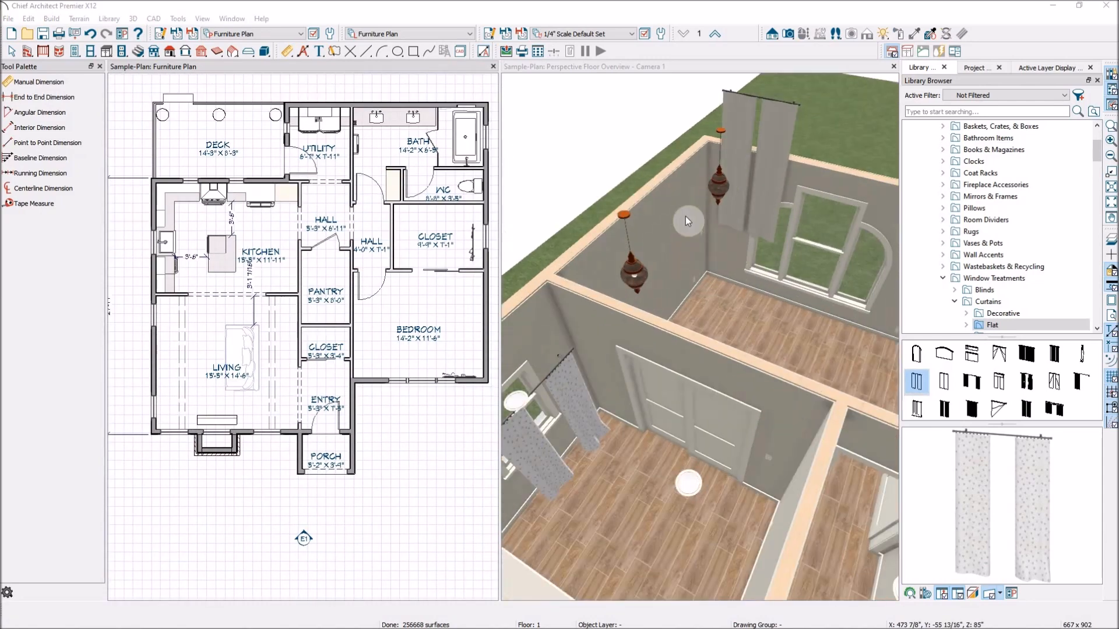
{"action": "scroll", "coordinate": [685, 216], "scroll_direction": "down", "scroll_amount": 2}
{"action": "scroll", "coordinate": [845, 141], "scroll_direction": "up", "scroll_amount": 3}
{"action": "left_click", "coordinate": [677, 176]}
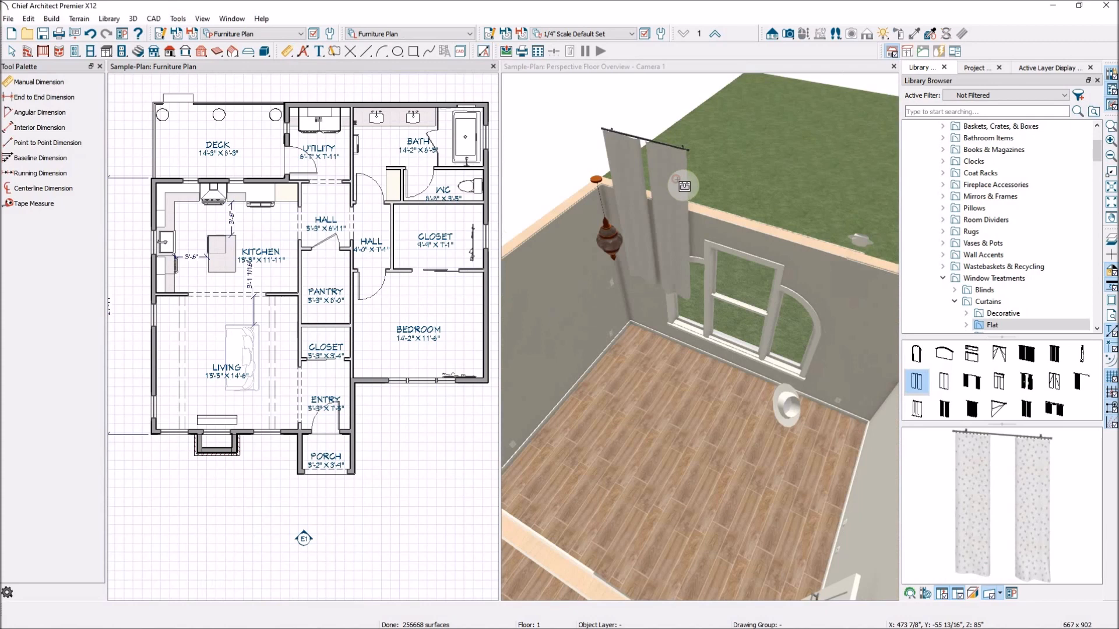
{"action": "left_click_drag", "start_coordinate": [645, 227], "coordinate": [661, 338]}
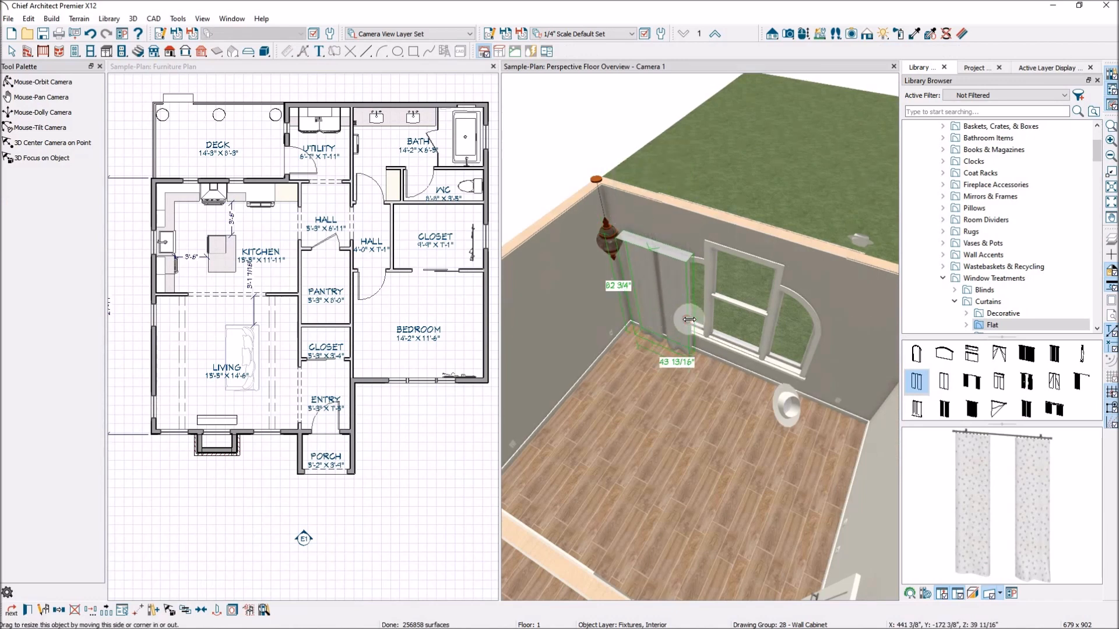
{"action": "left_click_drag", "start_coordinate": [689, 319], "coordinate": [701, 324]}
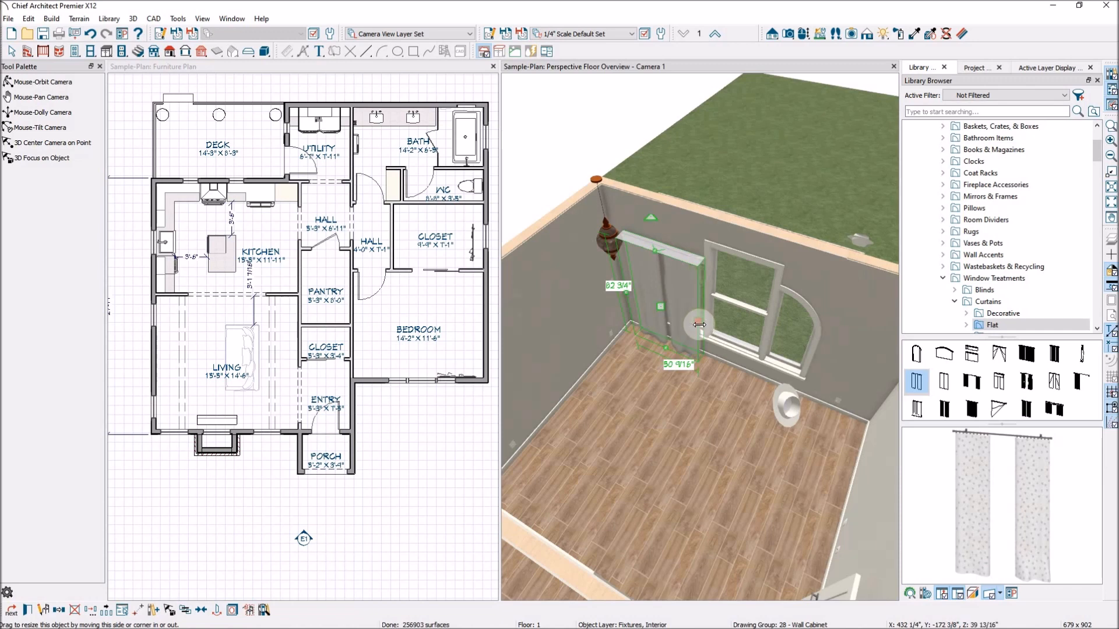
{"action": "left_click_drag", "start_coordinate": [656, 249], "coordinate": [657, 240]}
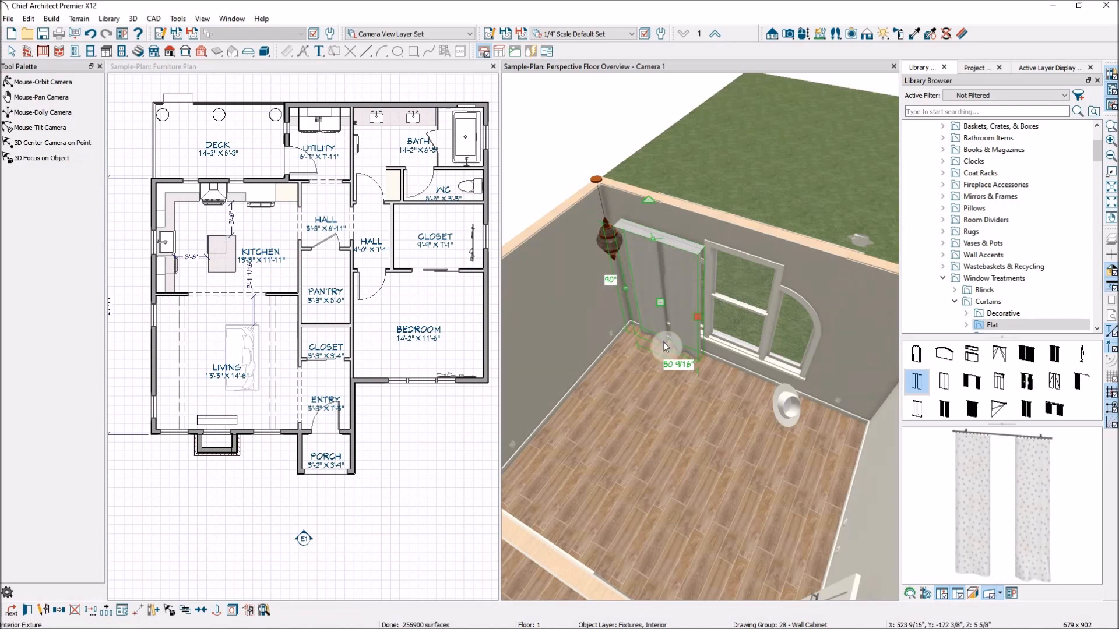
- Move the closet curtain in the floor plan up against the exterior wall beside the window
{"action": "scroll", "coordinate": [700, 335], "scroll_direction": "down", "scroll_amount": 5}
{"action": "scroll", "coordinate": [734, 325], "scroll_direction": "down", "scroll_amount": 1}
{"action": "scroll", "coordinate": [567, 438], "scroll_direction": "up", "scroll_amount": 5}
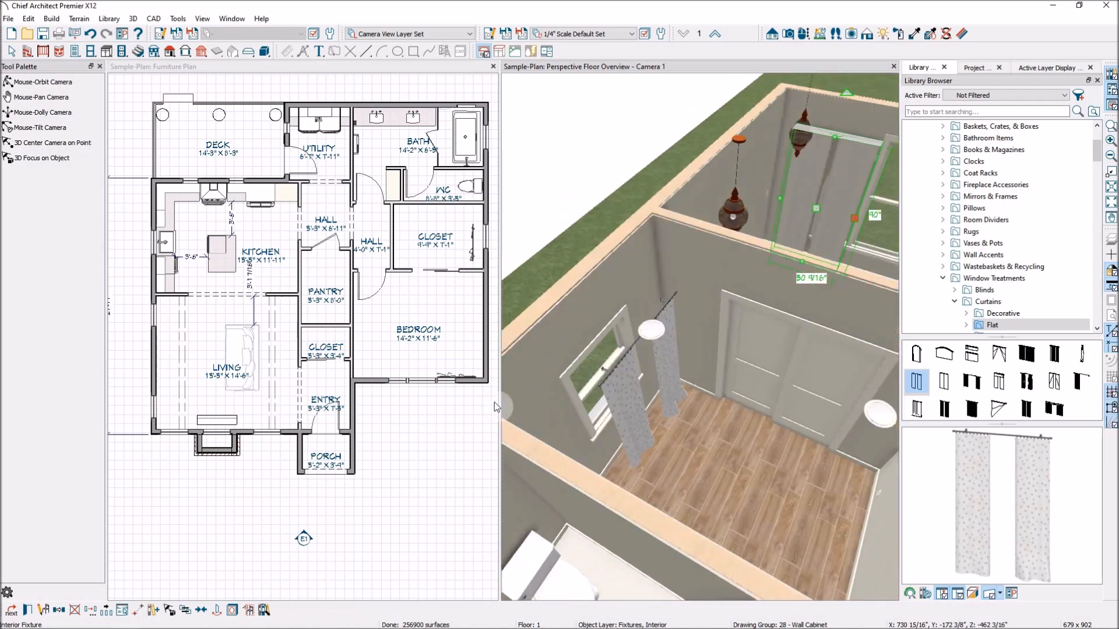
{"action": "scroll", "coordinate": [414, 369], "scroll_direction": "up", "scroll_amount": 1}
{"action": "scroll", "coordinate": [401, 358], "scroll_direction": "down", "scroll_amount": 2}
{"action": "scroll", "coordinate": [460, 269], "scroll_direction": "up", "scroll_amount": 5}
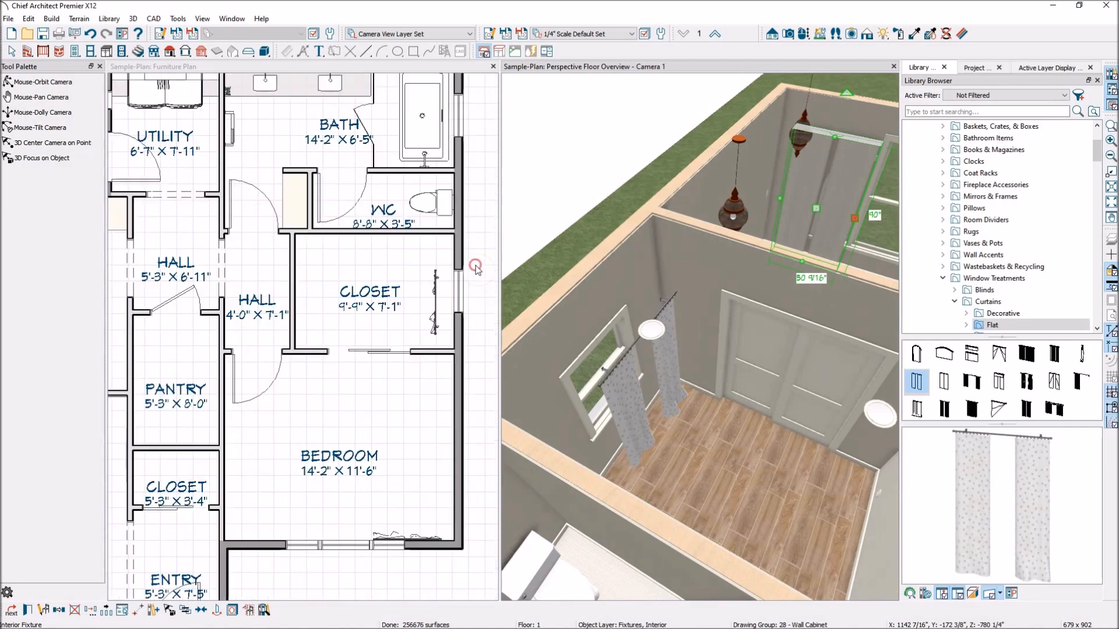
{"action": "left_click", "coordinate": [446, 298]}
{"action": "scroll", "coordinate": [411, 300], "scroll_direction": "up", "scroll_amount": 5}
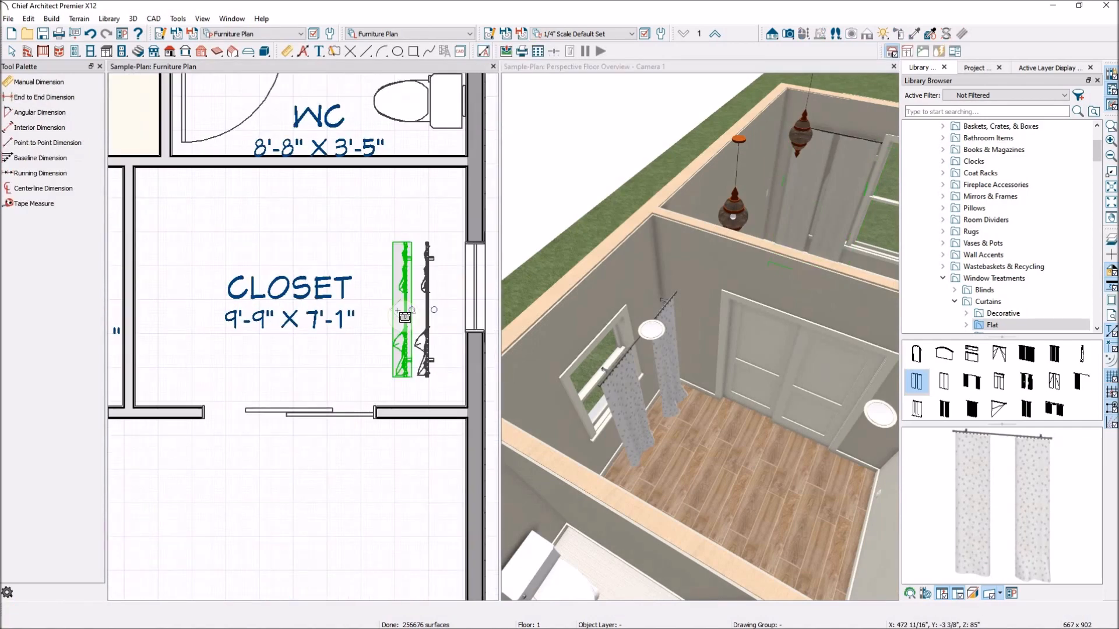
{"action": "scroll", "coordinate": [429, 311], "scroll_direction": "up", "scroll_amount": 1}
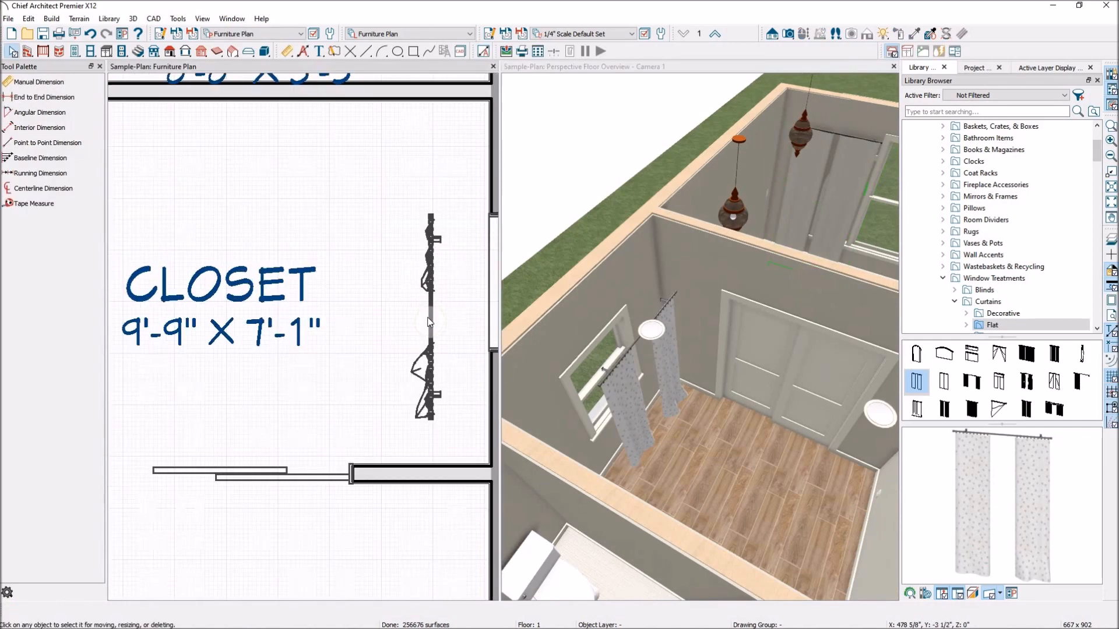
{"action": "left_click", "coordinate": [424, 317]}
{"action": "left_click_drag", "start_coordinate": [424, 317], "coordinate": [470, 282]}
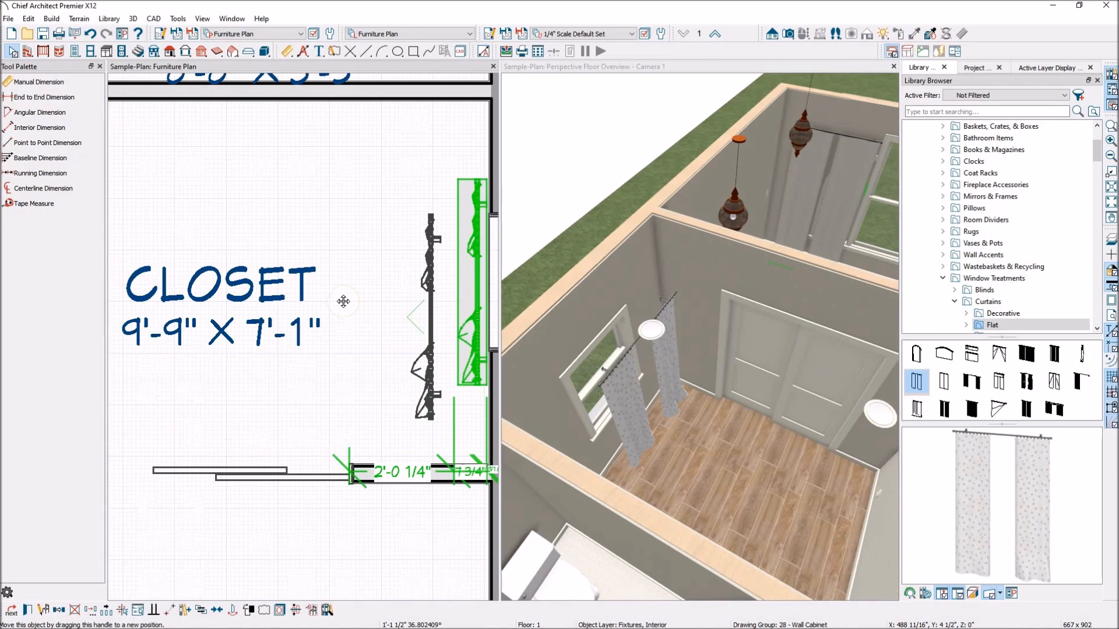
- Center the closet curtain on the closet window in the floor plan
{"action": "scroll", "coordinate": [341, 303], "scroll_direction": "down", "scroll_amount": 2}
{"action": "left_click", "coordinate": [151, 585]}
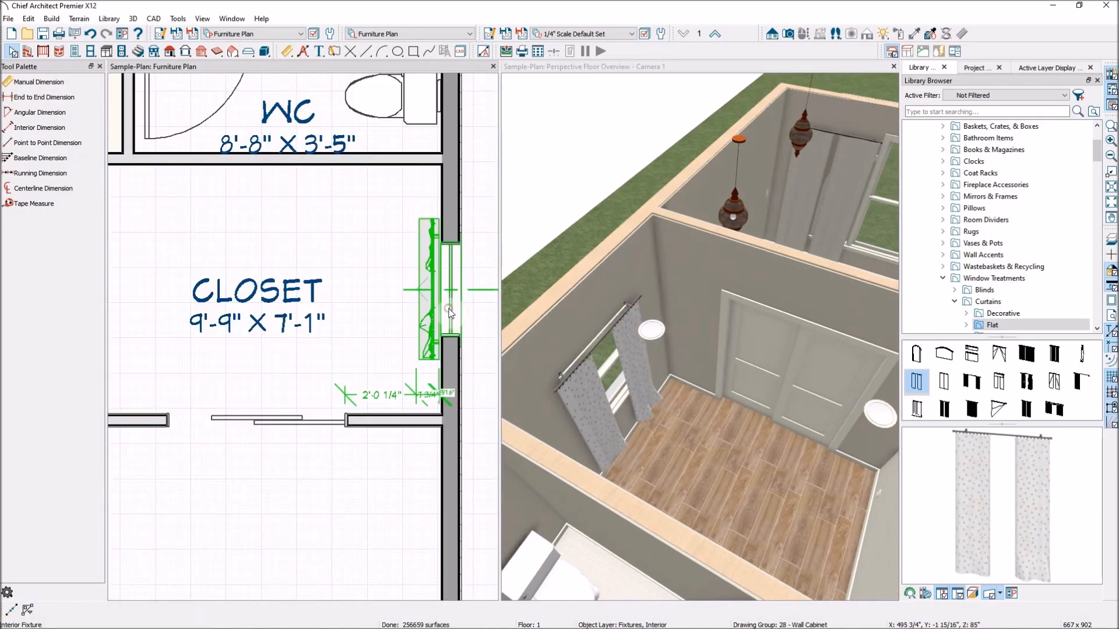
{"action": "left_click", "coordinate": [438, 320]}
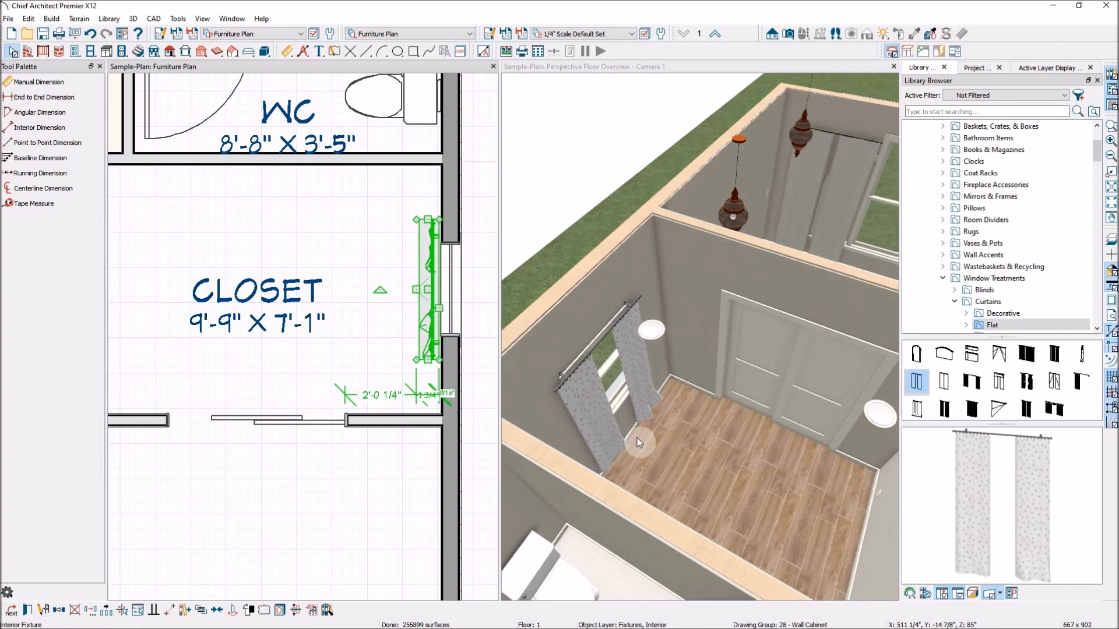
- Lower the closet curtain to the floor in the 3D view and stretch its height to 90"
{"action": "left_click", "coordinate": [604, 436]}
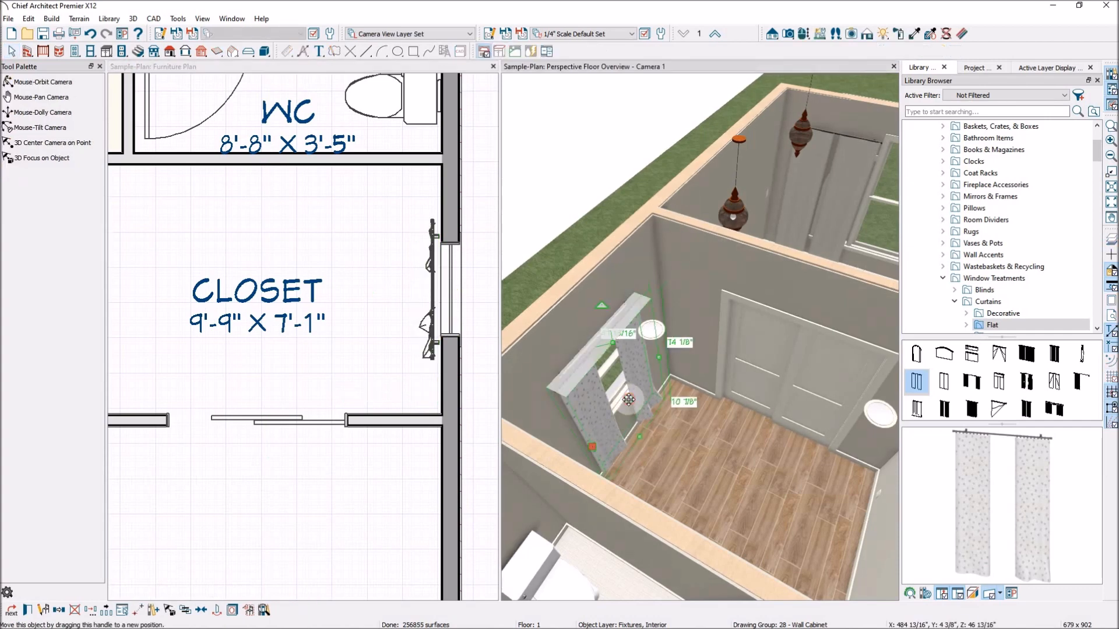
{"action": "left_click_drag", "start_coordinate": [627, 402], "coordinate": [637, 417]}
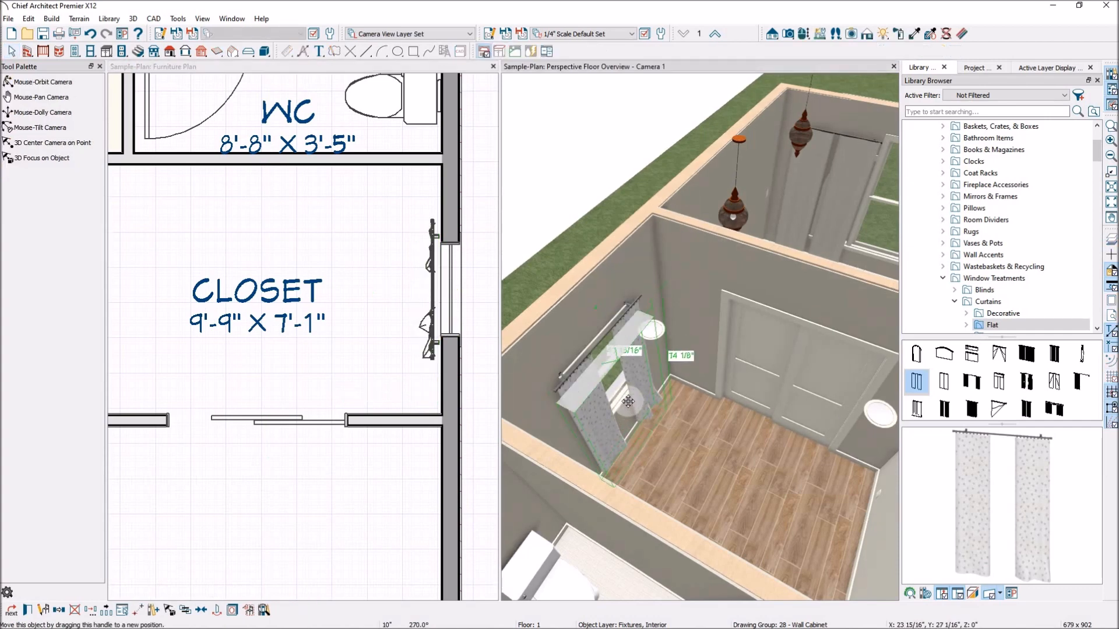
{"action": "left_click_drag", "start_coordinate": [617, 358], "coordinate": [602, 338]}
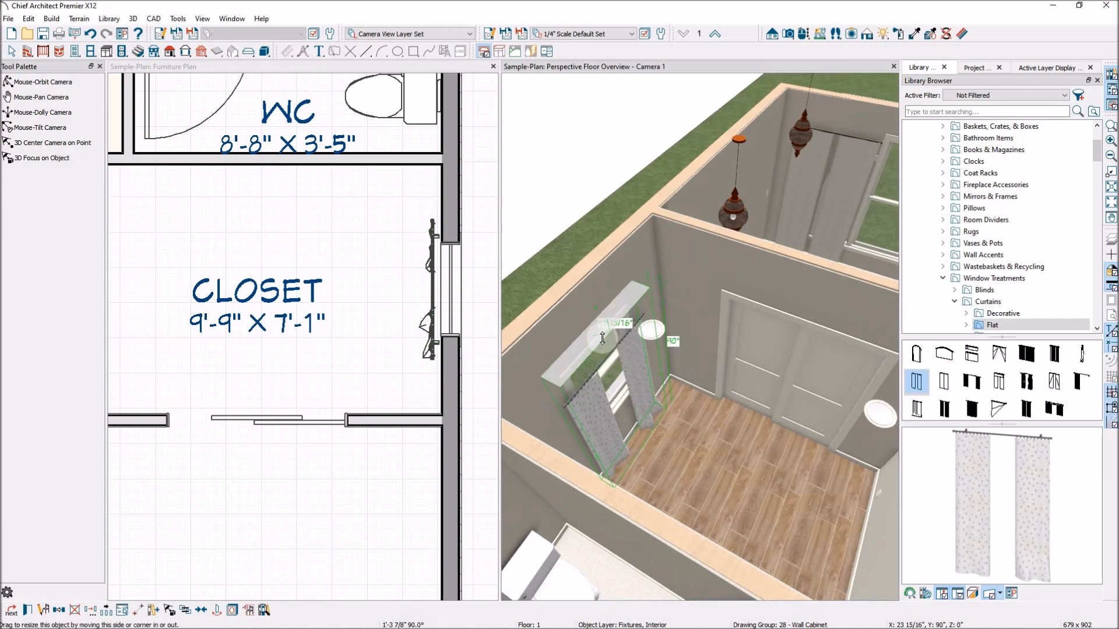
{"action": "left_click_drag", "start_coordinate": [612, 439], "coordinate": [612, 440]}
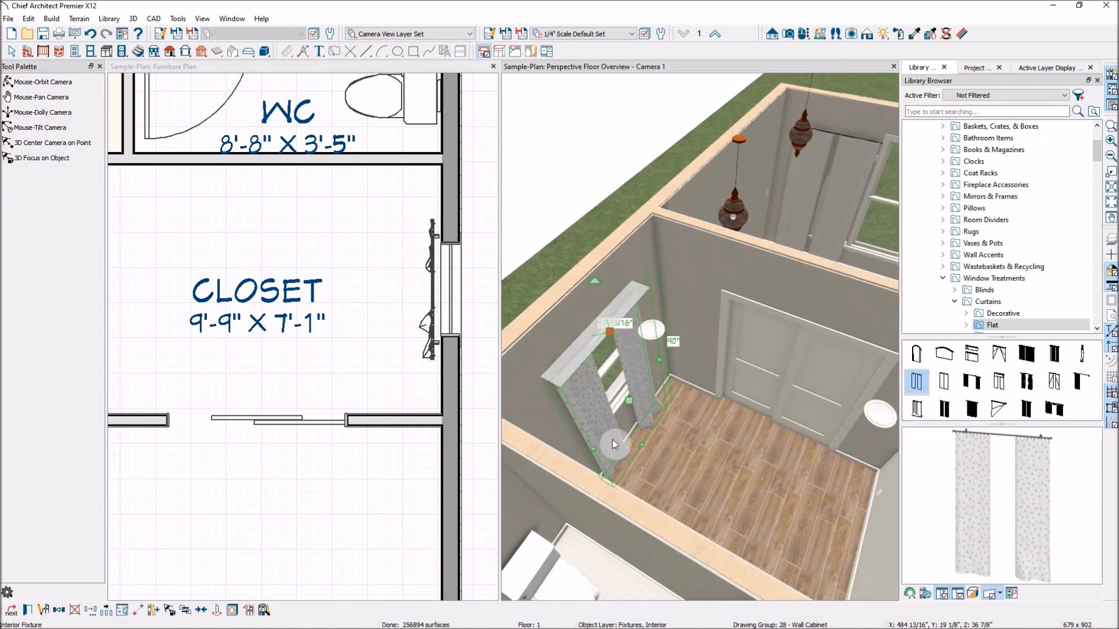
- Open the specification of the closet curtain
{"action": "left_click", "coordinate": [27, 617]}
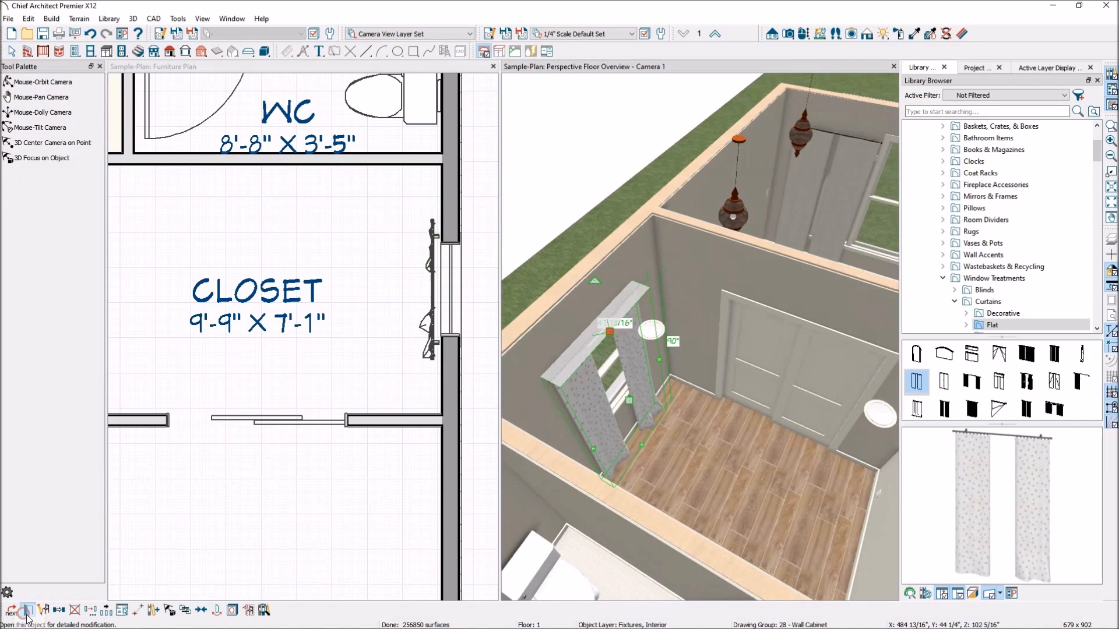